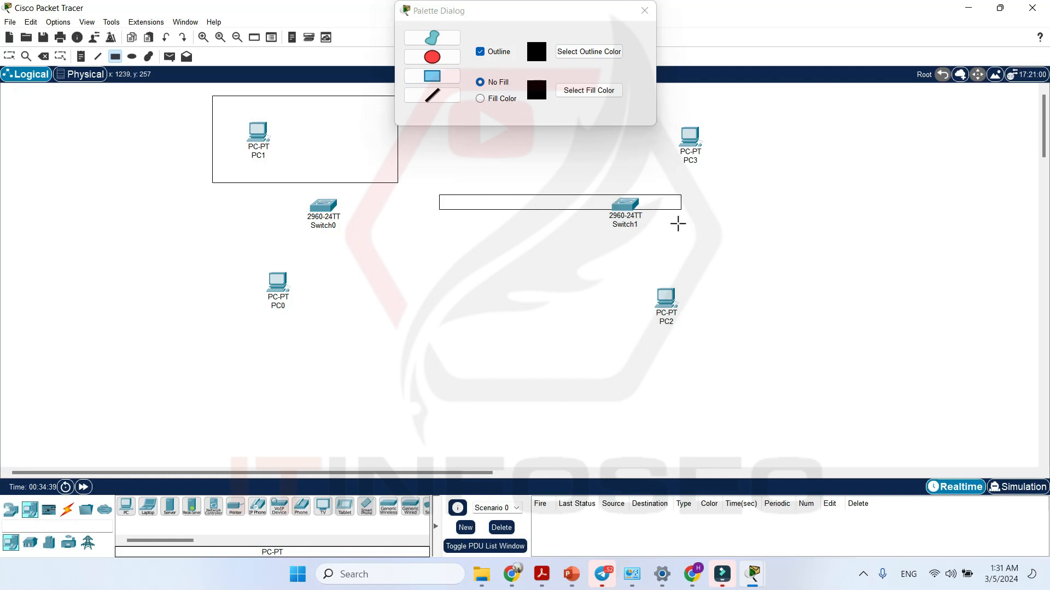
- Delete the thin rectangle drawn across Switch1 and the rectangle drawn around PC1
key("Escape")
left_click(676, 208)
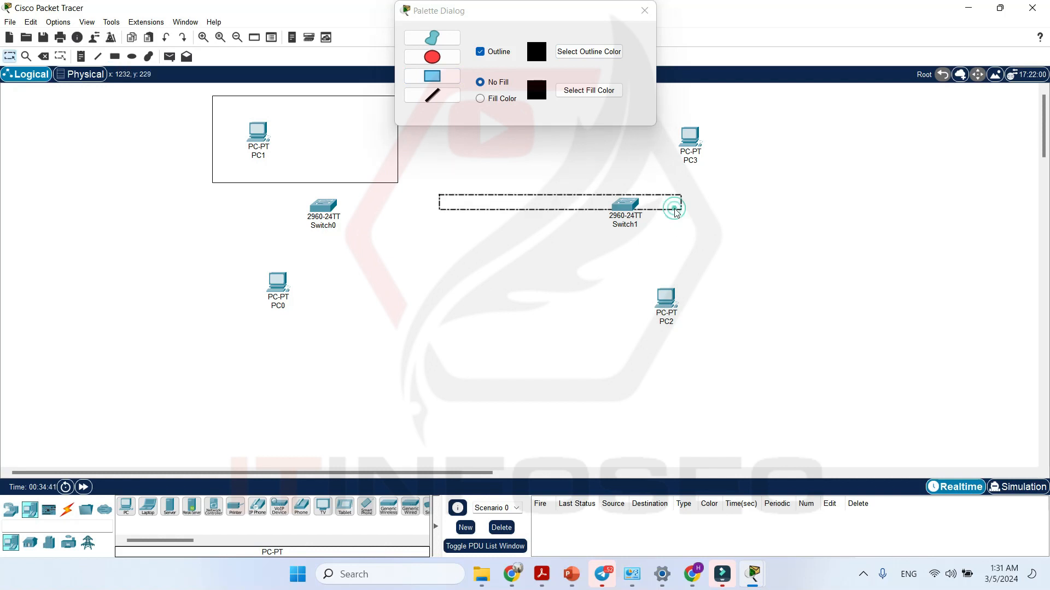
key("Delete")
left_click(533, 303)
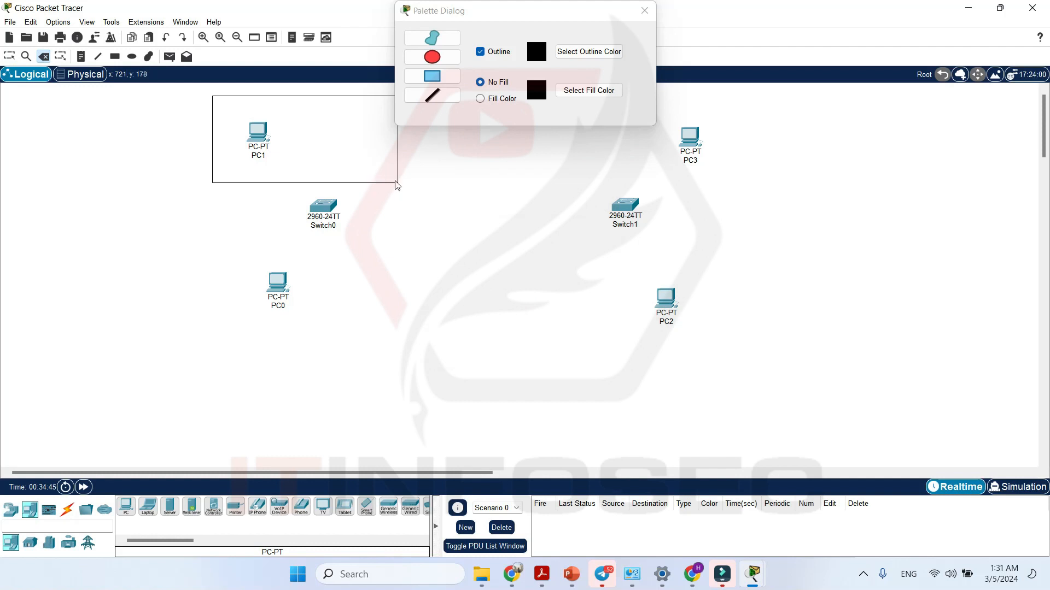
left_click(397, 184)
left_click(507, 299)
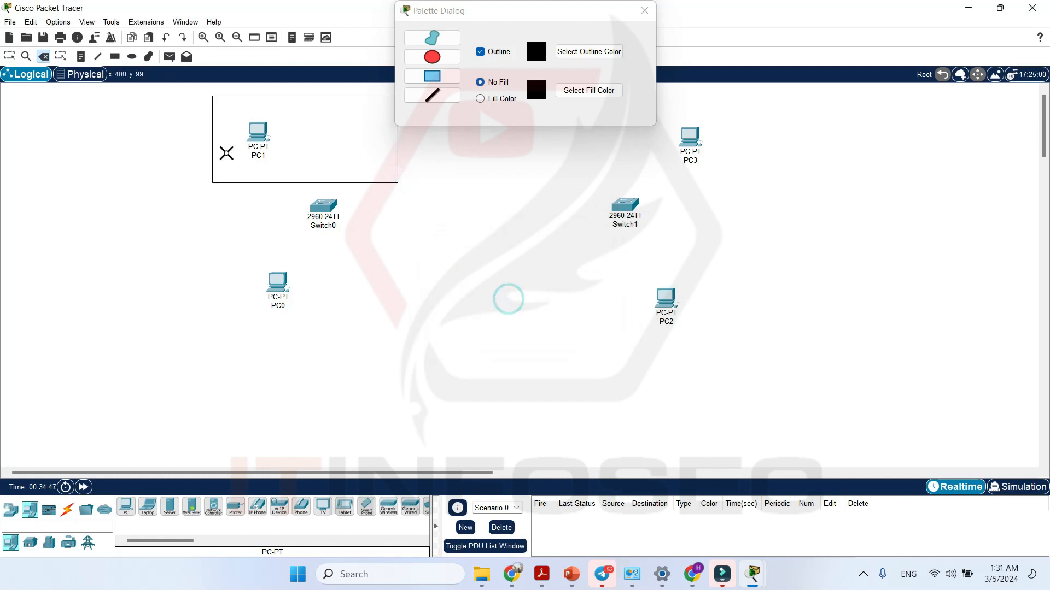
left_click(229, 184)
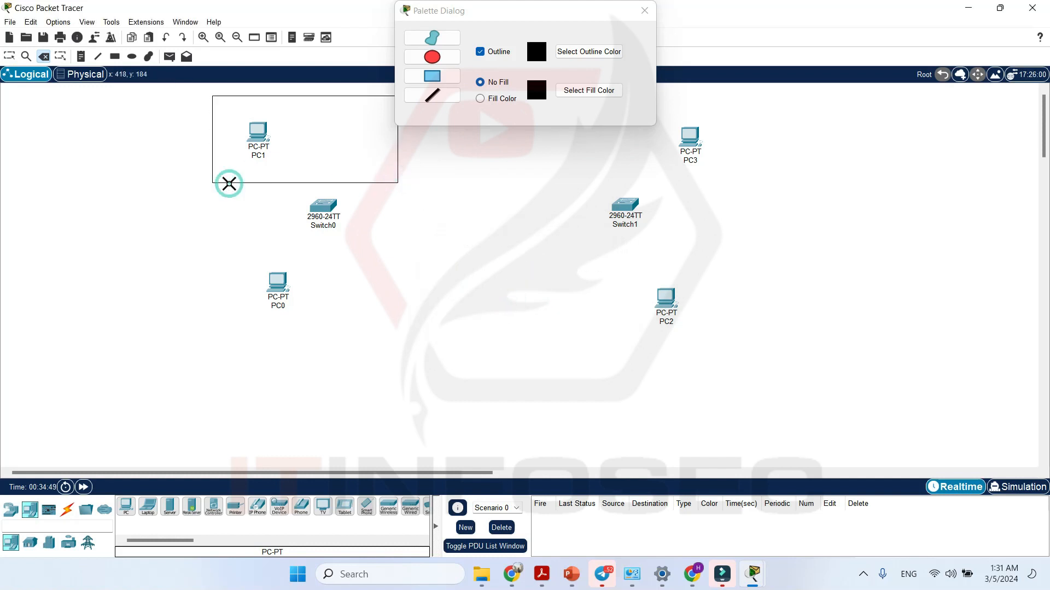
left_click(234, 182)
left_click(508, 299)
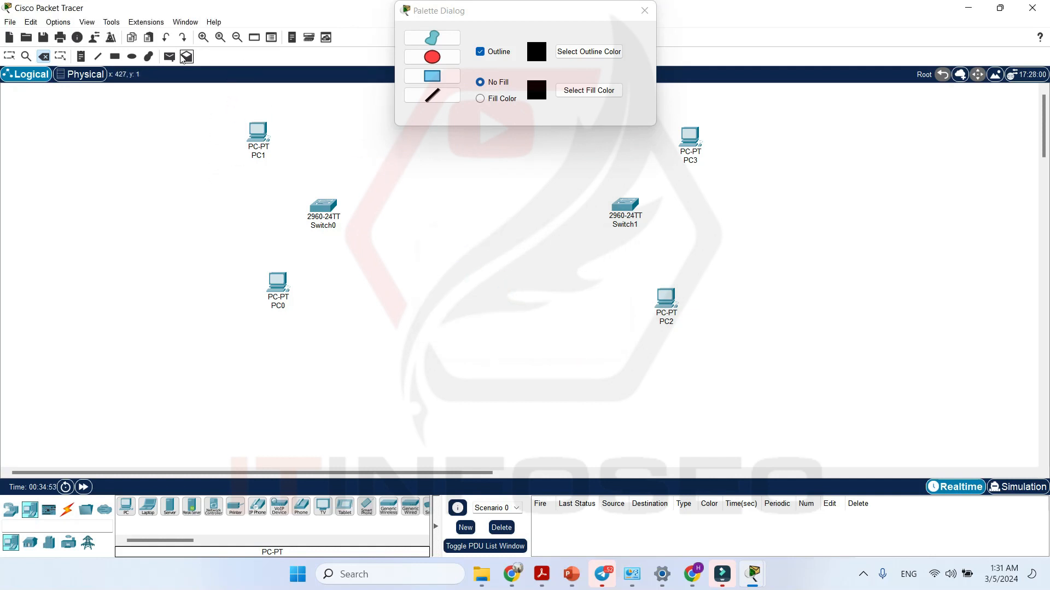
- Draw two unfilled rectangles, one enclosing PC1 and PC3 and another below it enclosing PC0 and PC2
left_click_drag(224, 96, 722, 203)
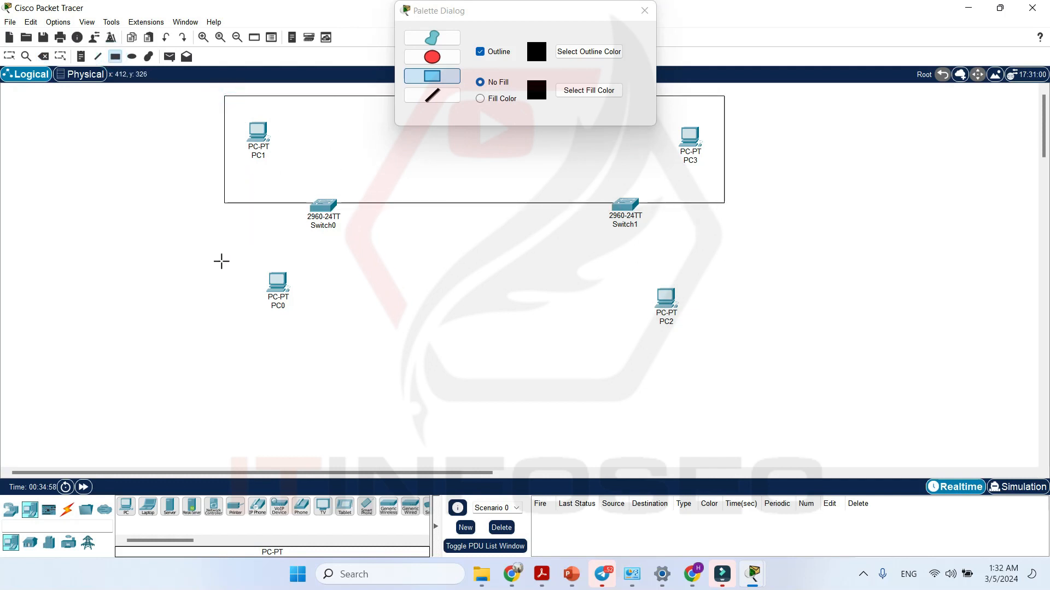
left_click_drag(224, 214, 724, 334)
key("Escape")
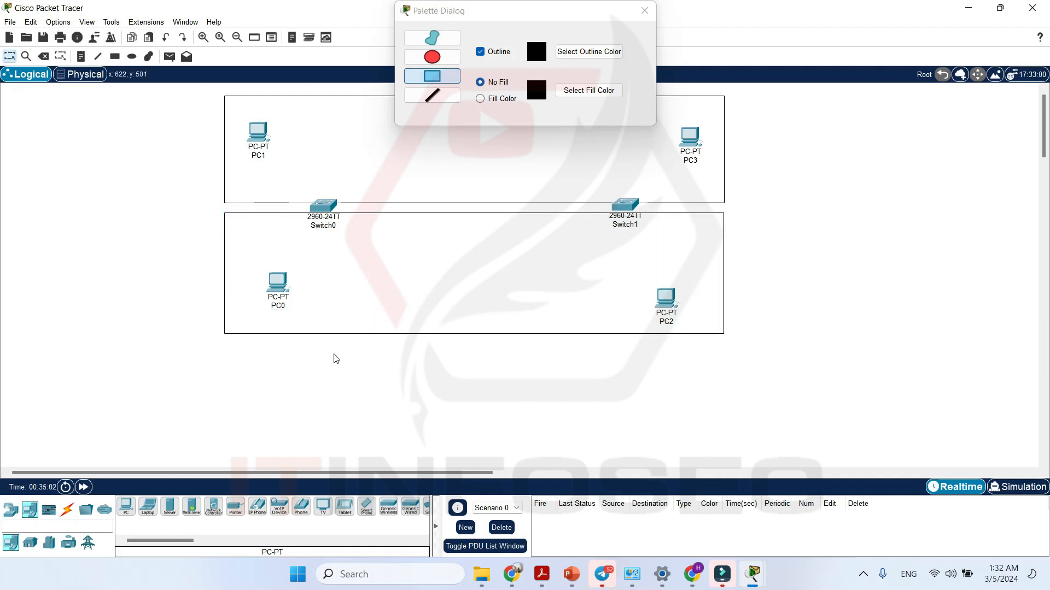
- Add the note "VLAN 20" inside the lower rectangle and place it near that rectangle's bottom edge
left_click(460, 276)
key("n")
left_click(471, 292)
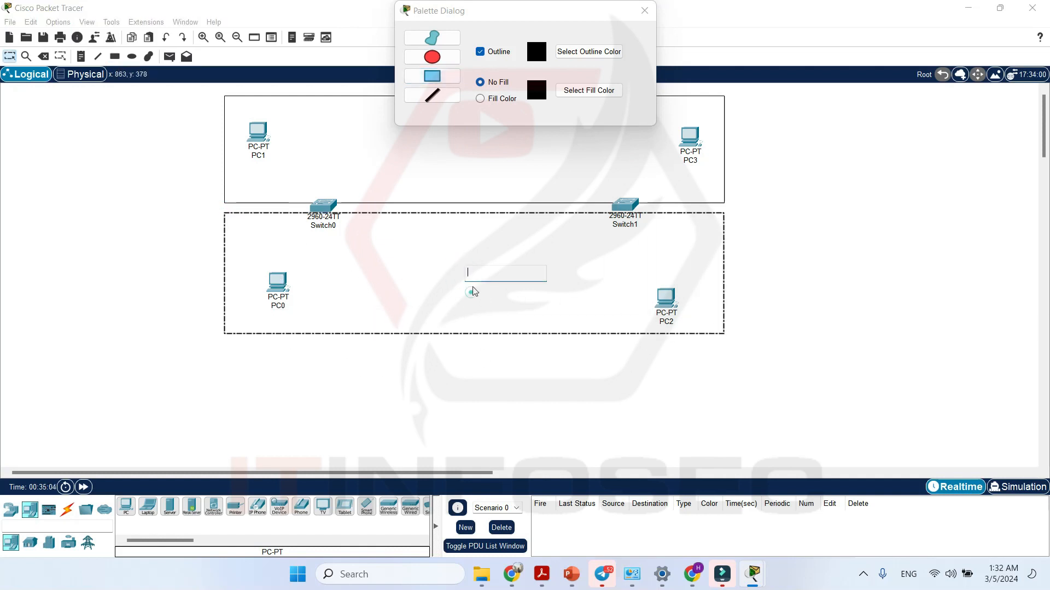
type("VLAN 20")
left_click(546, 414)
left_click_drag(480, 271, 464, 317)
- Add the note "VLAN 10" near the top edge of the upper rectangle and close the drawing palette
double_click(457, 165)
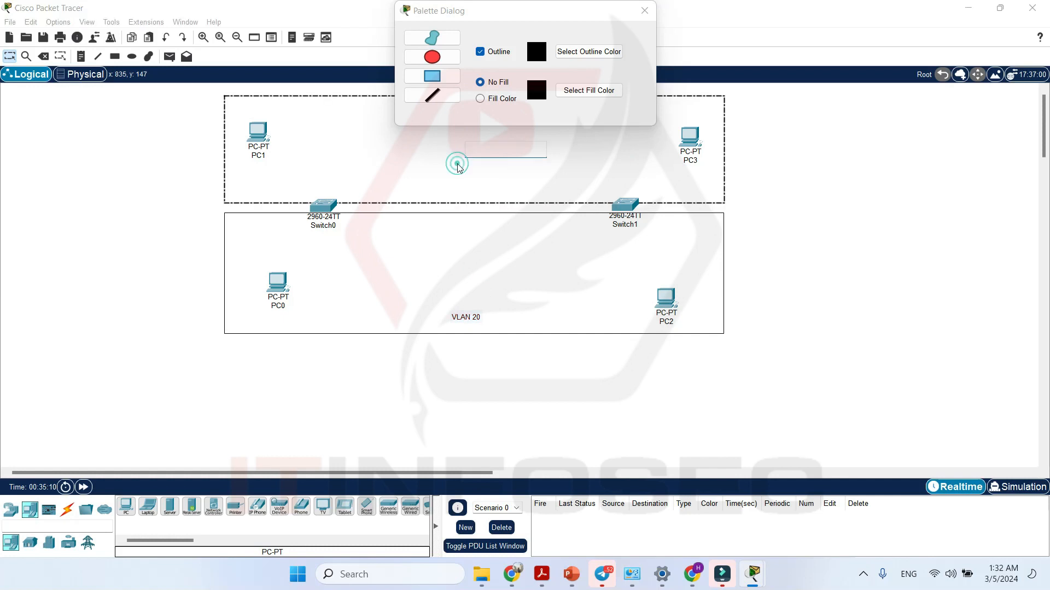
type("VLAN 10")
left_click(646, 12)
left_click_drag(484, 150, 477, 116)
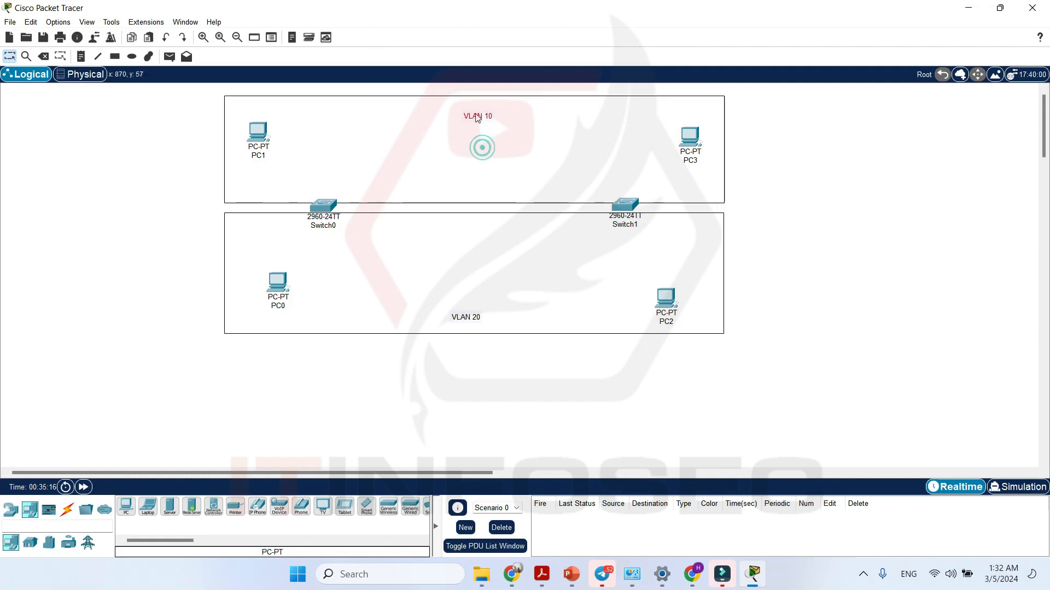
- Assign PC1 the static IPv4 address 10.0.0.2 with subnet mask 255.0.0.0
left_click(266, 138)
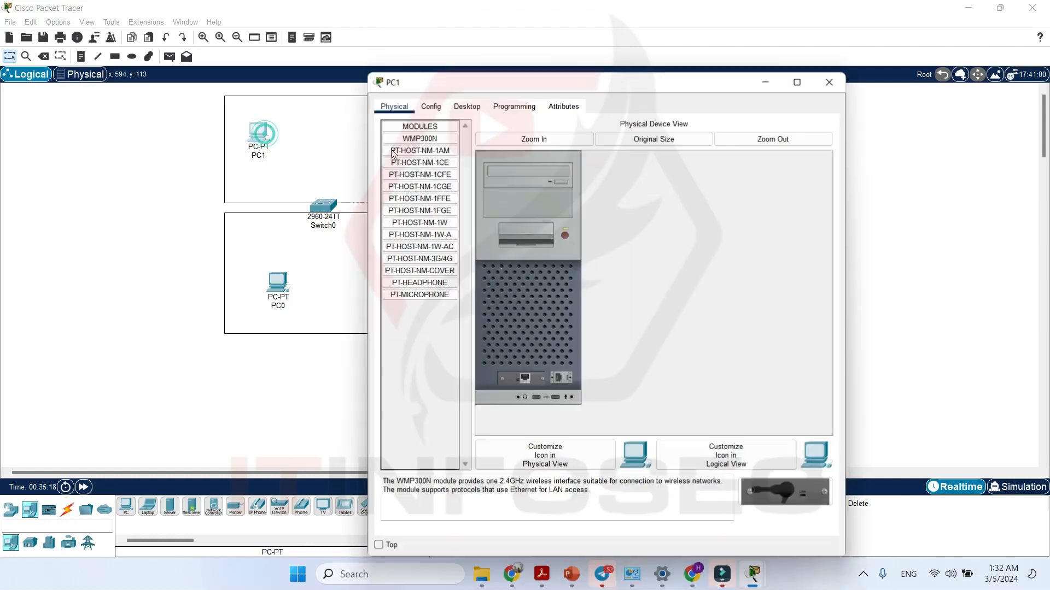
left_click(468, 107)
left_click(432, 153)
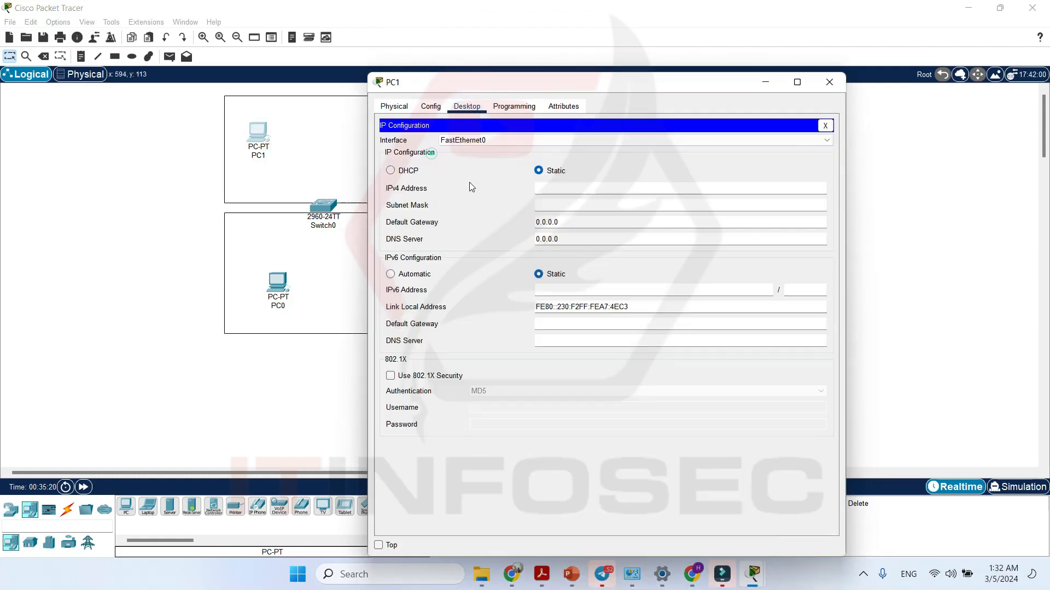
left_click(553, 190)
type("10.0.0.2")
key("Tab")
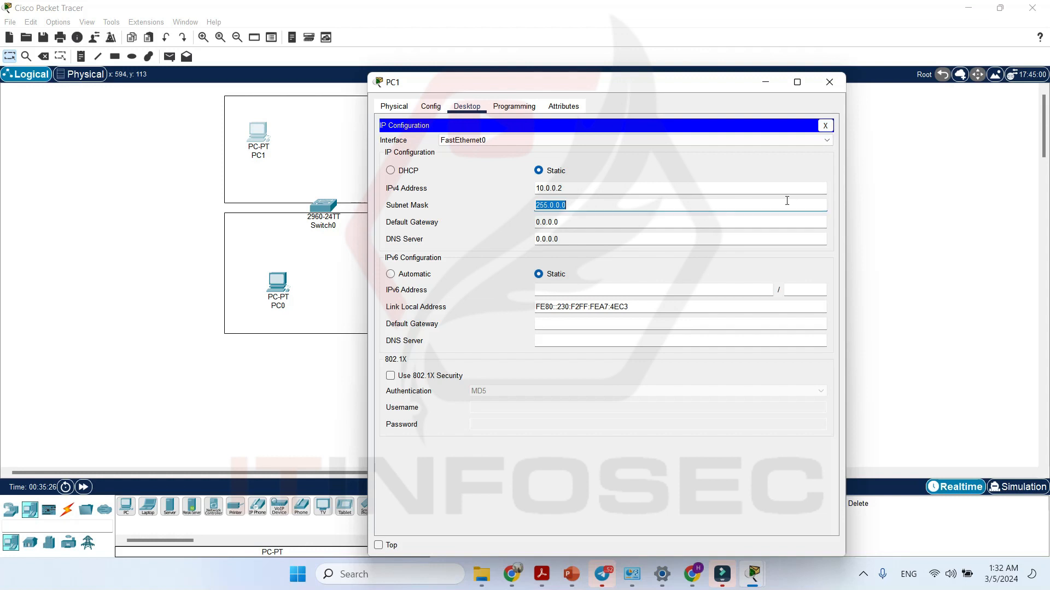
left_click(829, 82)
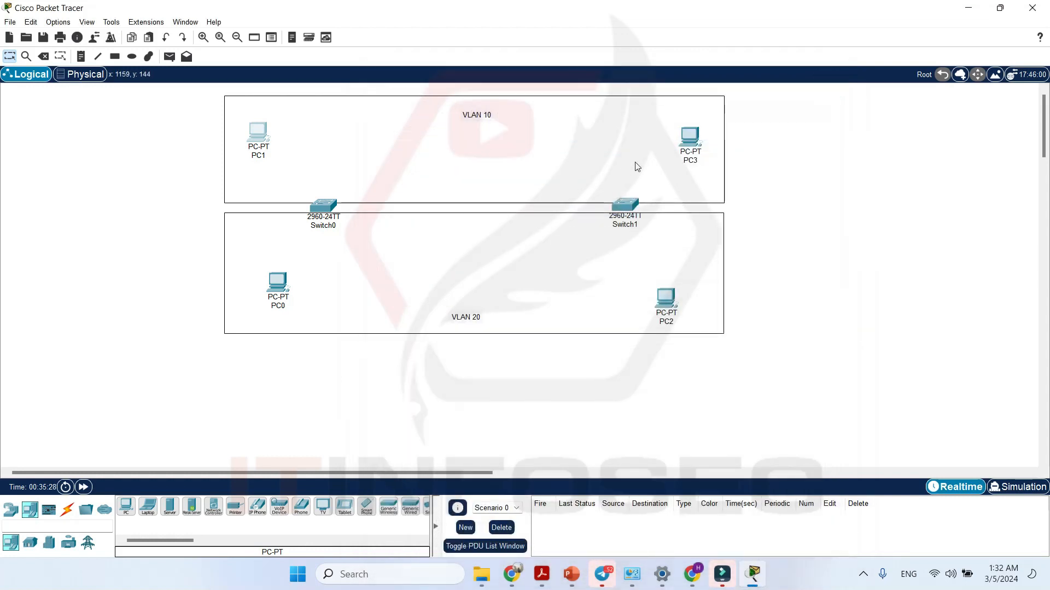
- Open the IP configuration of PC3
left_click(685, 138)
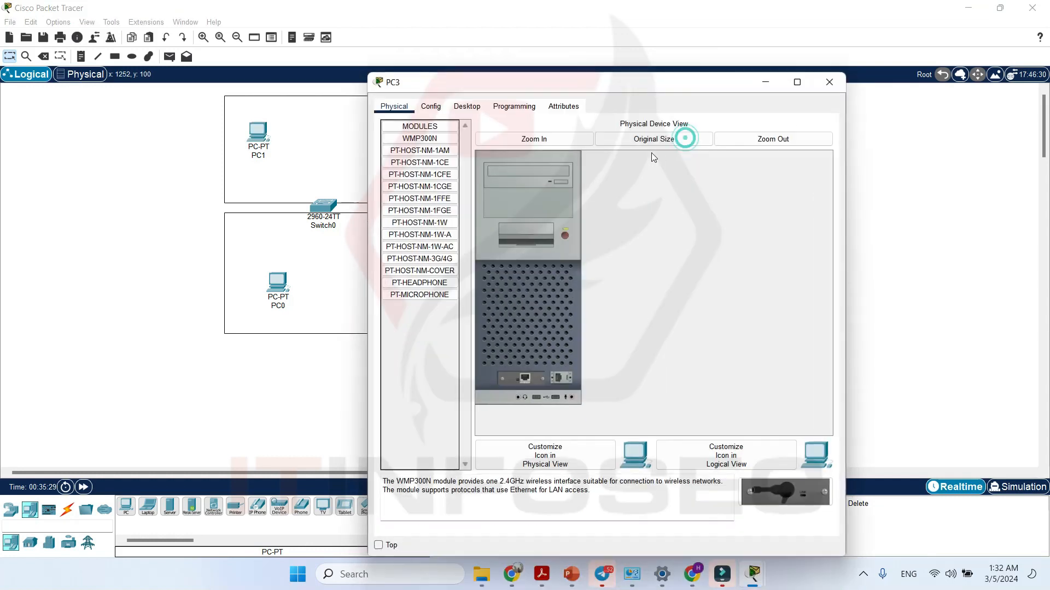
left_click(469, 107)
left_click(443, 153)
left_click(564, 190)
type("10.")
key("Return")
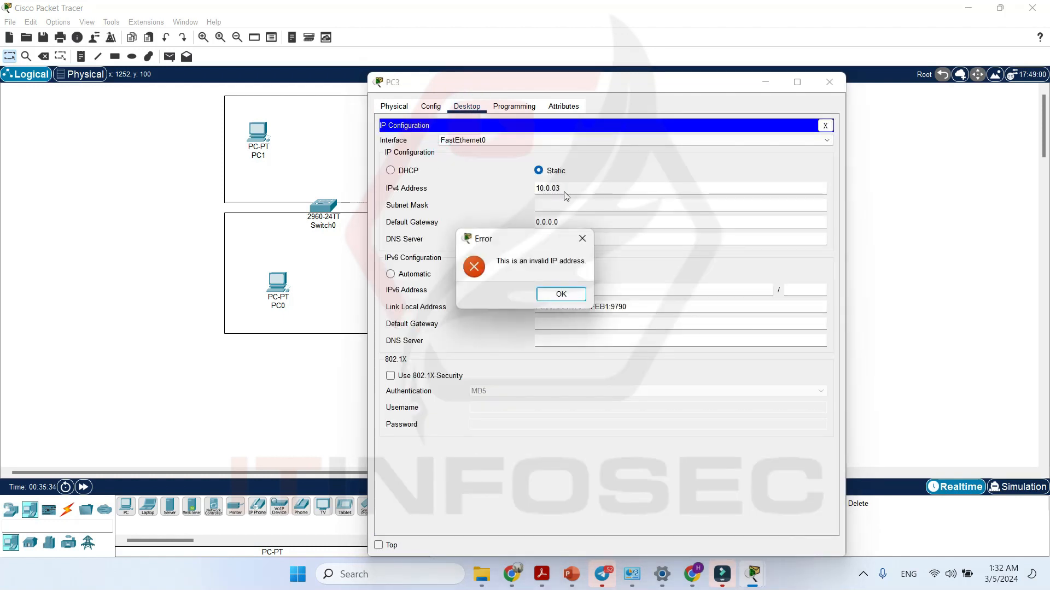
key("Return")
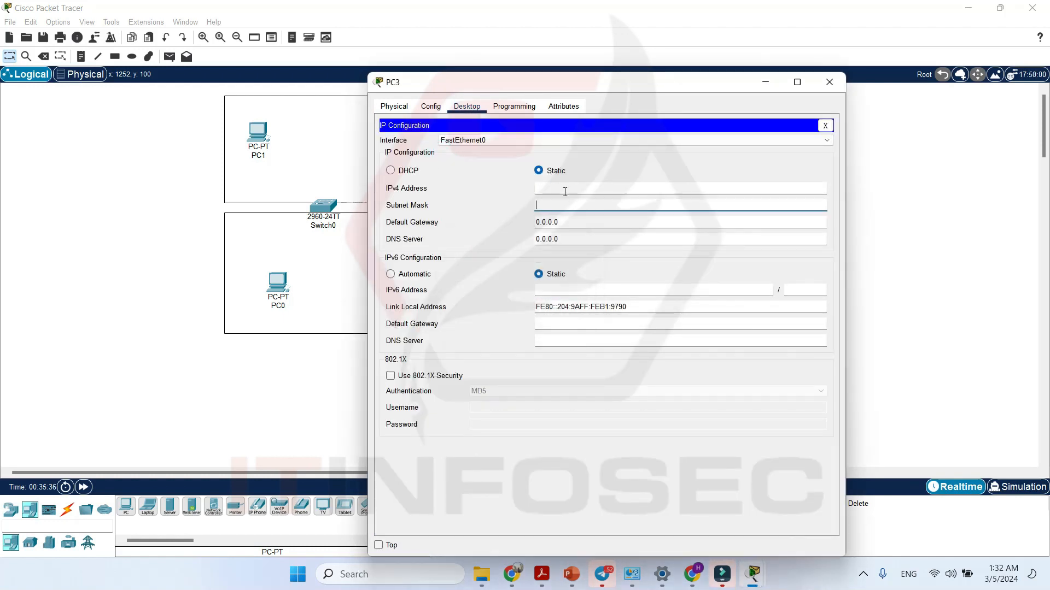
- Set PC3's static IPv4 address to 10.0.0.3 with the default subnet mask and close its window
left_click(564, 190)
type("10.0.0.3")
key("Tab")
left_click(829, 82)
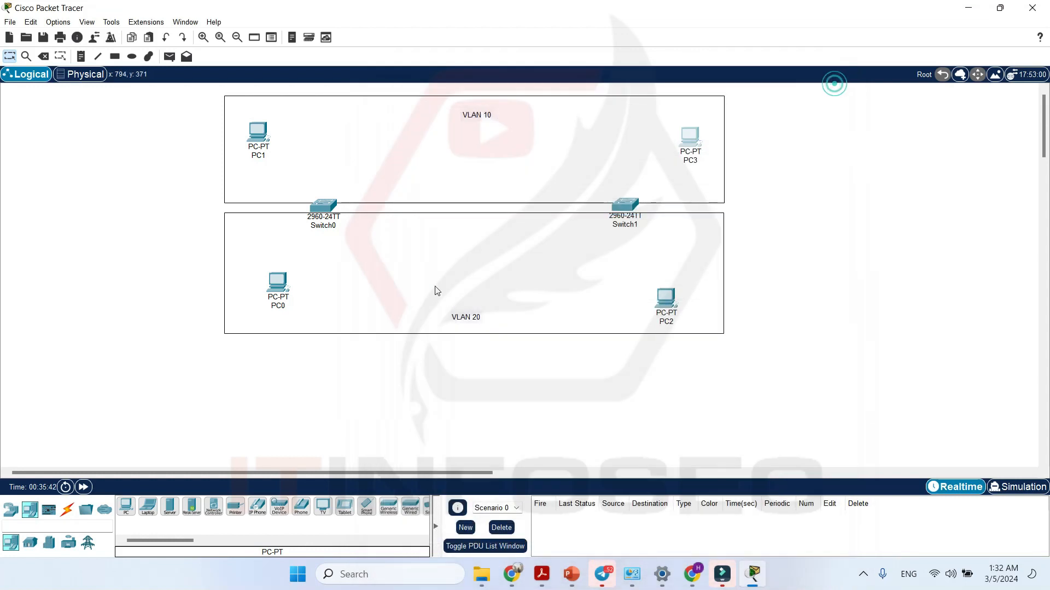
- Assign PC0 the static IPv4 address 20.0.0.2 with the default subnet mask
left_click(281, 287)
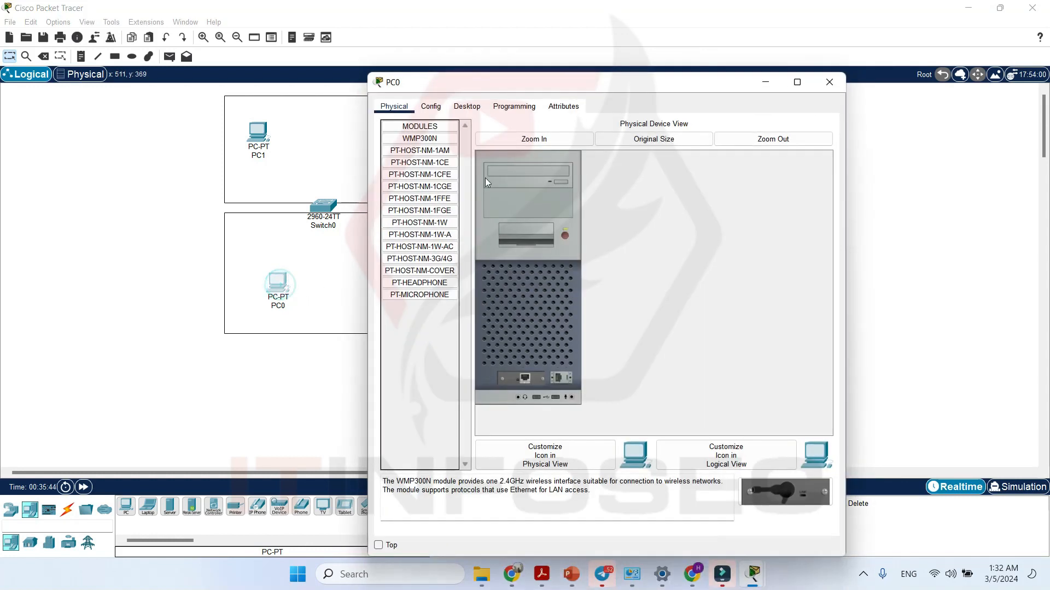
left_click(467, 106)
left_click(426, 156)
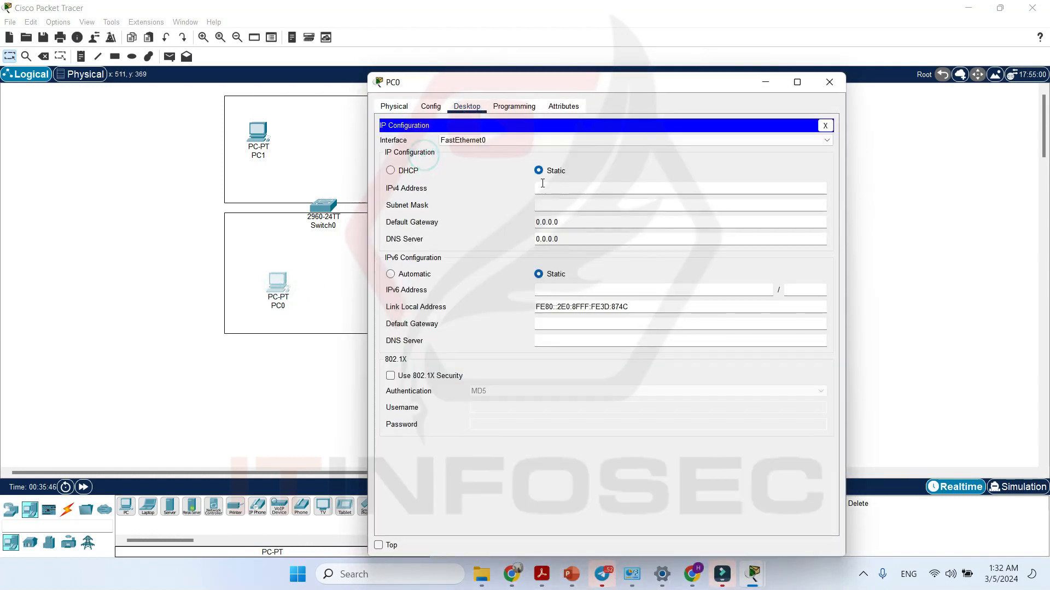
type("20.0.0.2")
key("Tab")
left_click(829, 82)
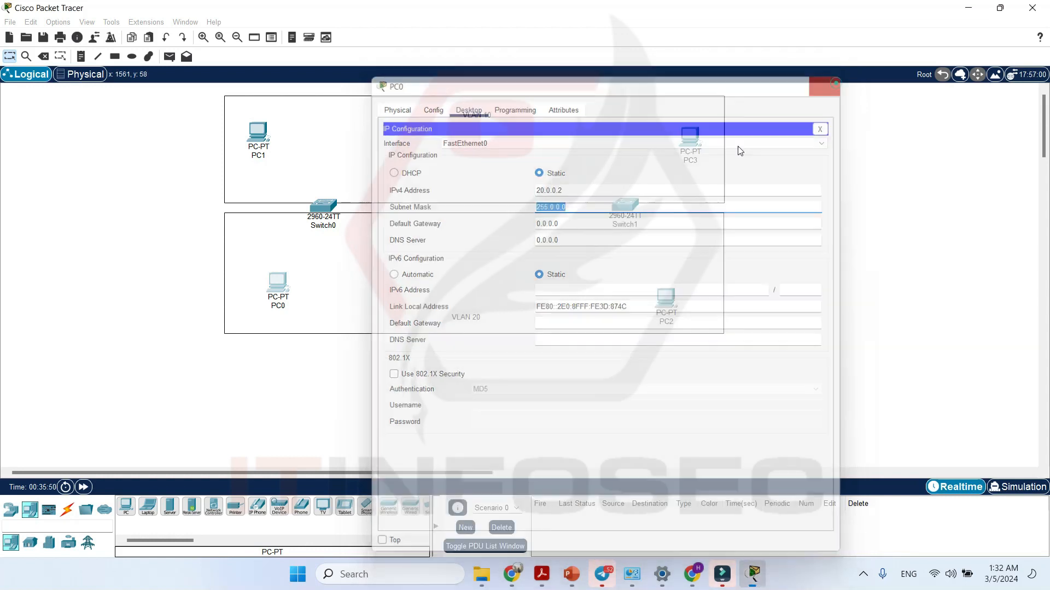
- Assign PC2 the static IPv4 address 20.0.0.3 with subnet mask 255.0.0.0
left_click(666, 304)
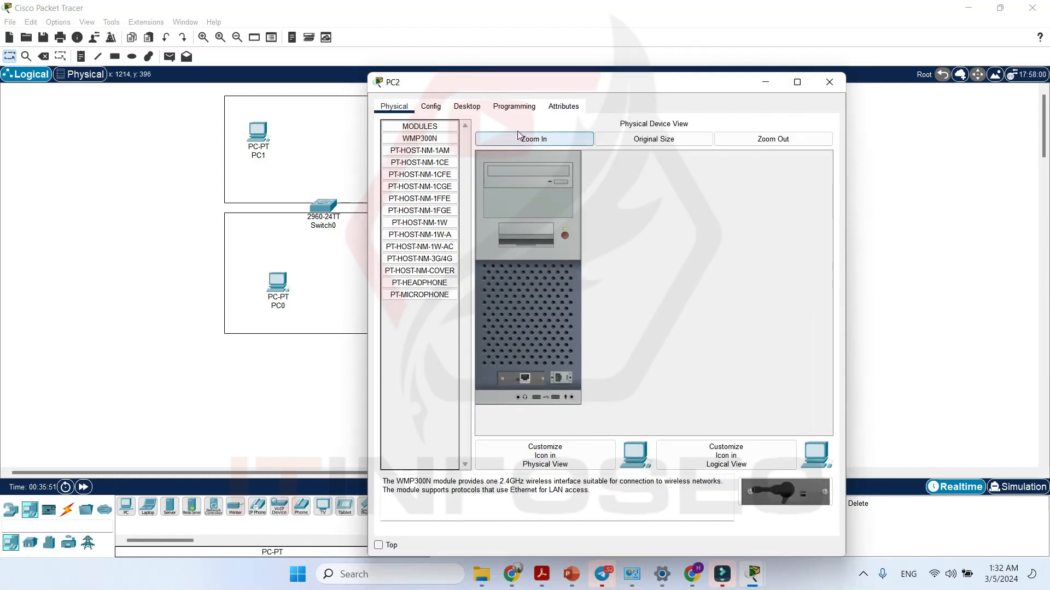
left_click(467, 106)
left_click(445, 150)
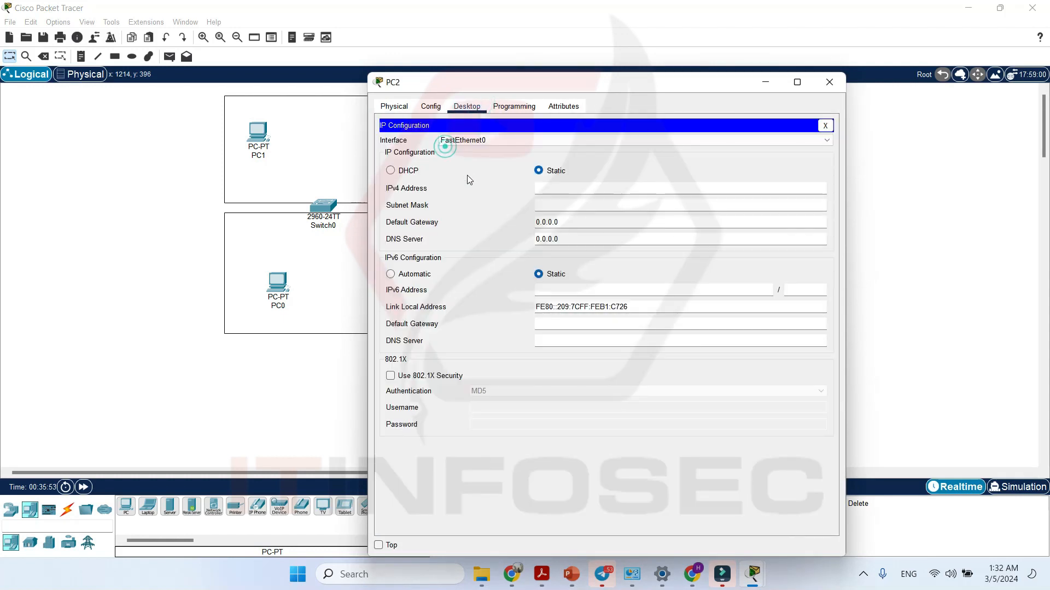
left_click(566, 192)
type("20.0.0.3")
key("Tab")
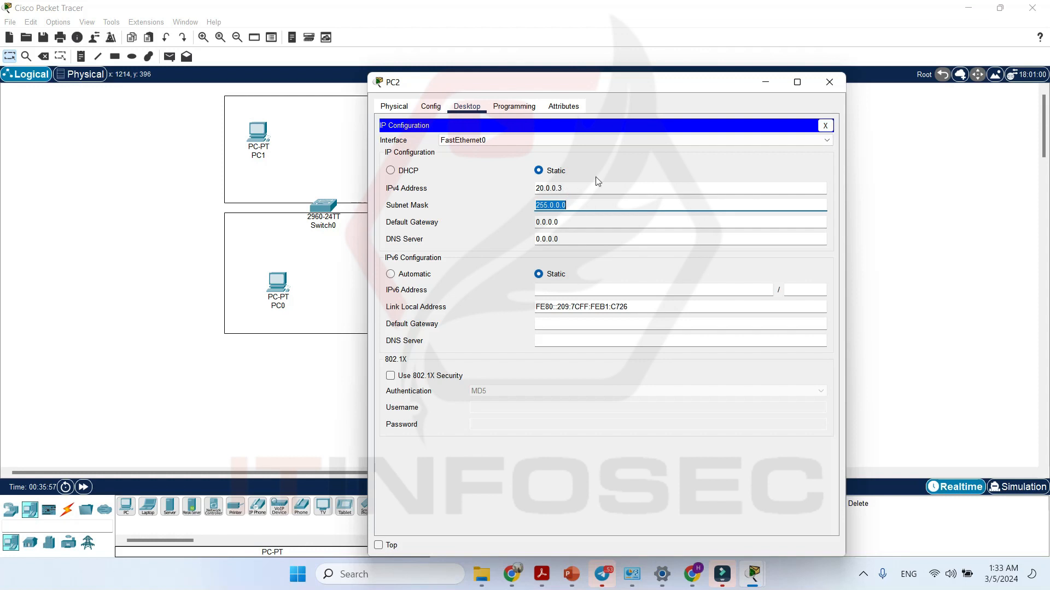
left_click(830, 82)
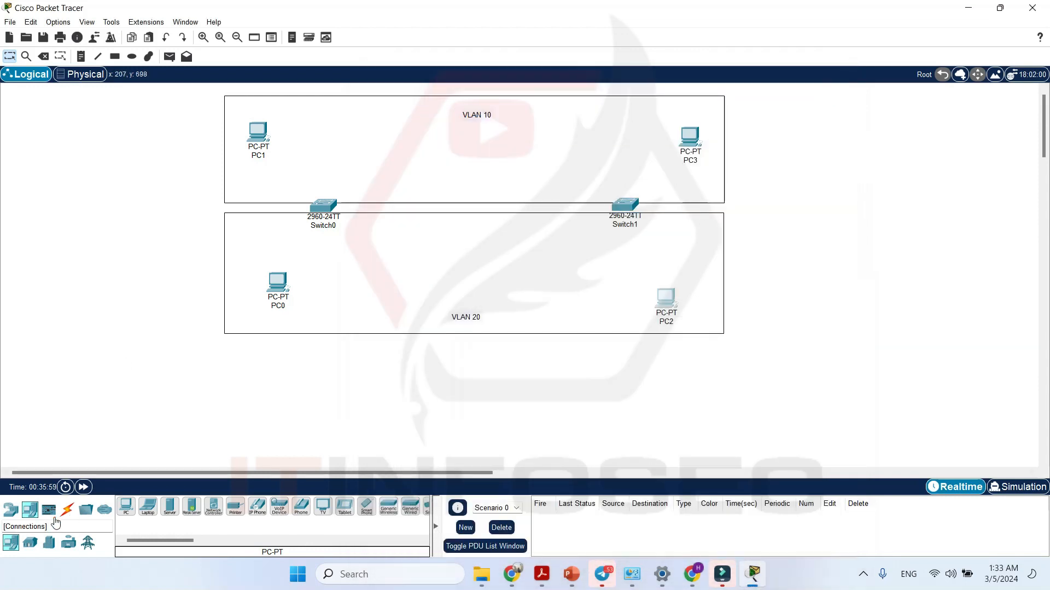
- Connect PC1's FastEthernet0 to Switch0's FastEthernet0/10 with a copper straight-through cable
left_click(67, 510)
left_click(169, 507)
left_click(261, 134)
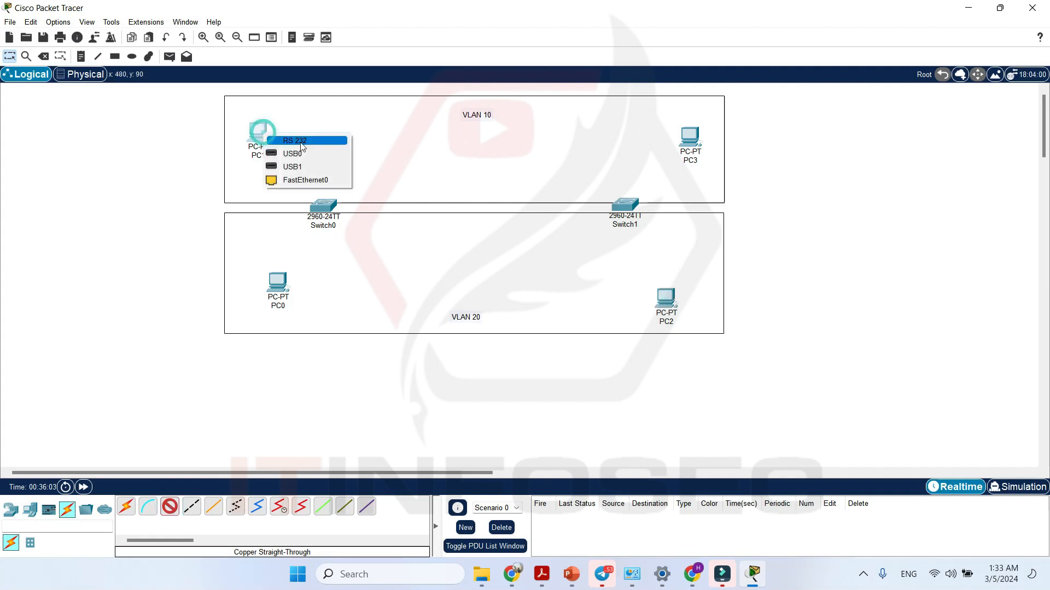
left_click(321, 182)
left_click(329, 206)
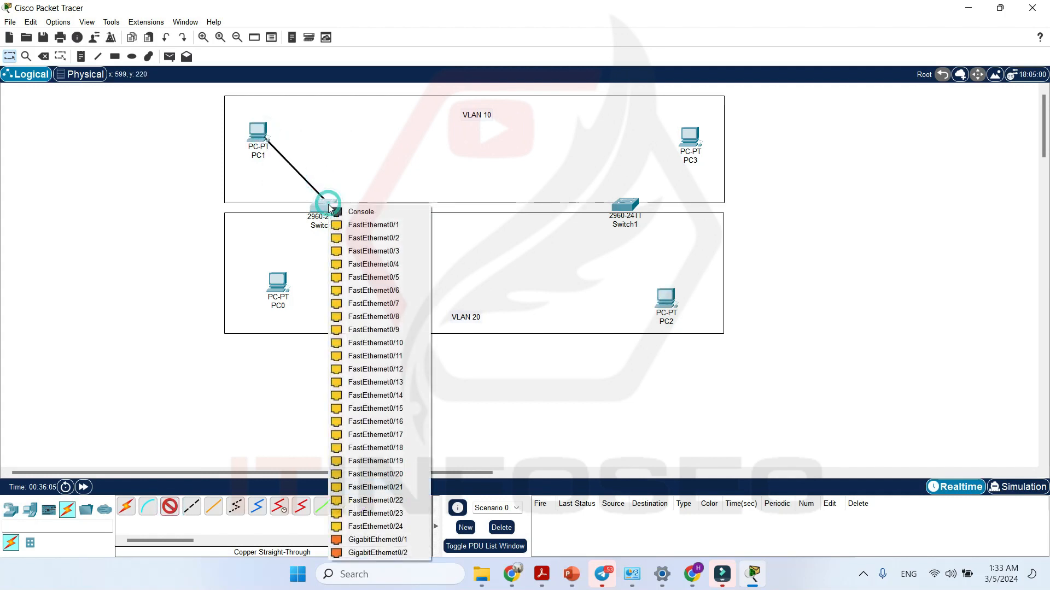
left_click(406, 349)
- Connect PC3's FastEthernet0 to Switch1's FastEthernet0/10 with a copper straight-through cable
left_click(175, 510)
left_click(691, 139)
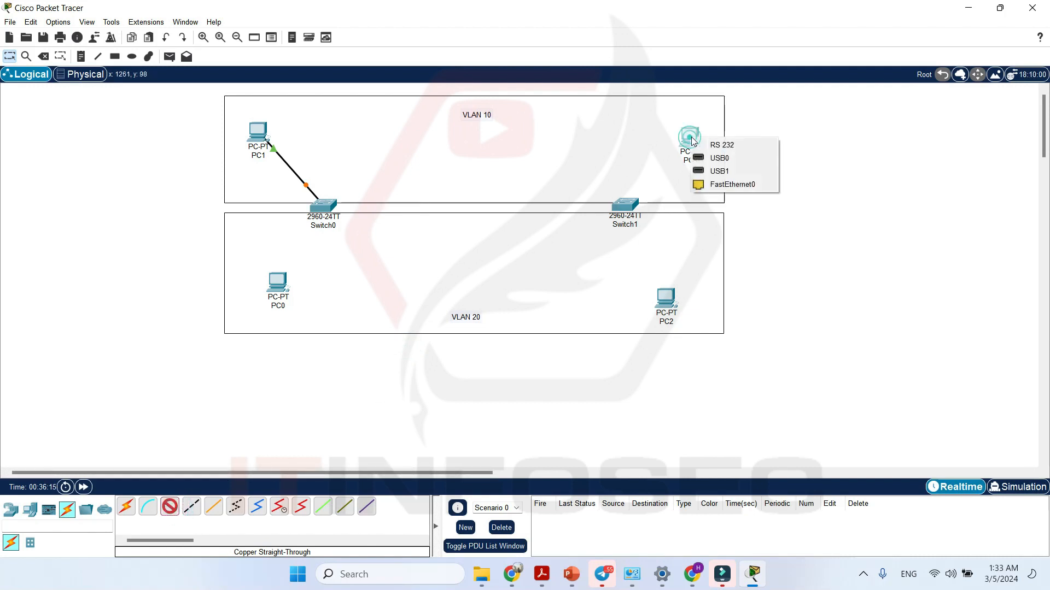
left_click(711, 185)
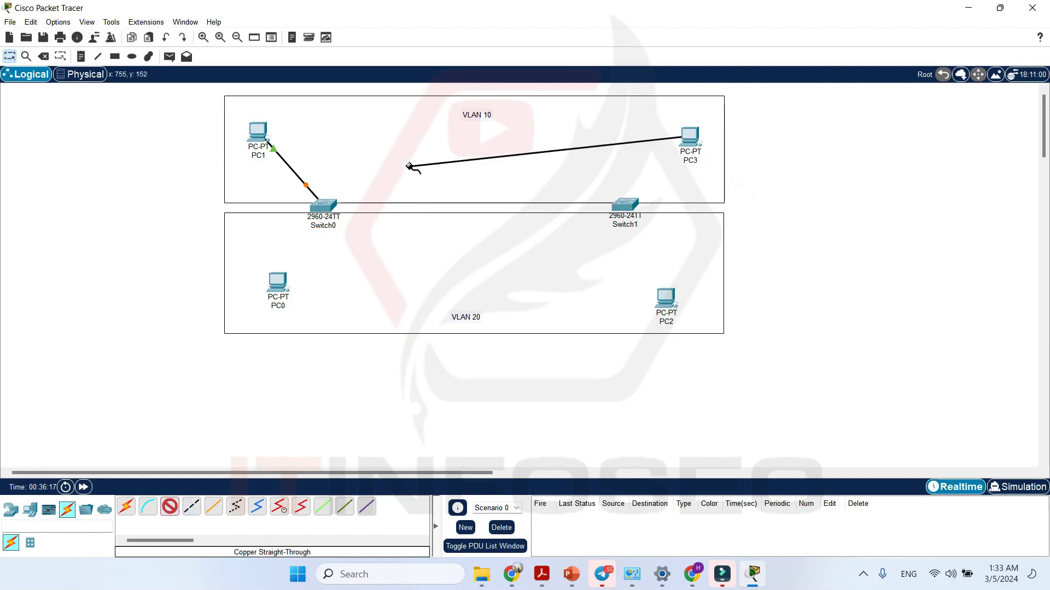
left_click(626, 209)
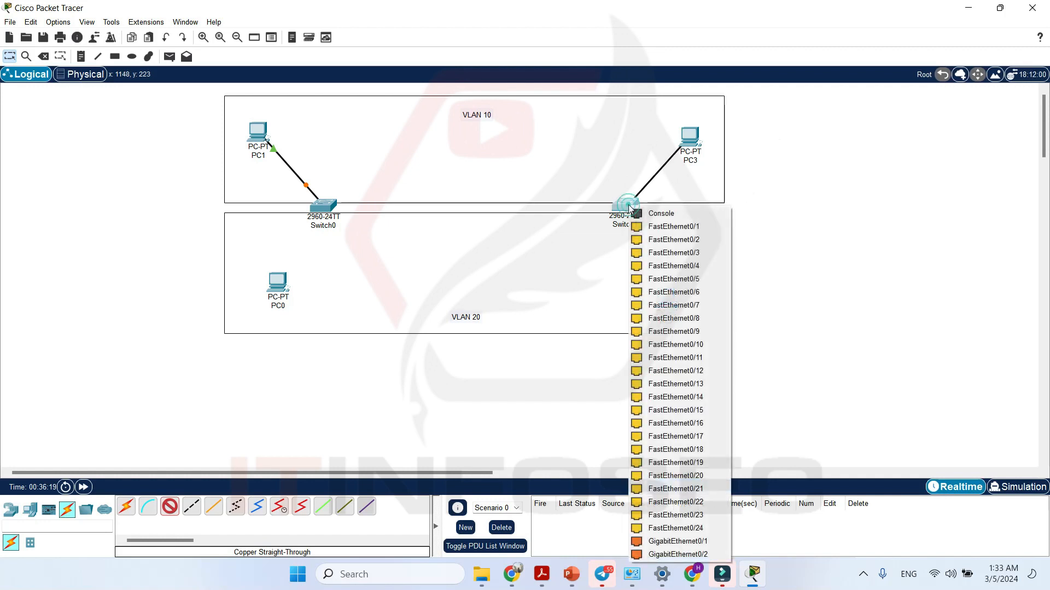
left_click(675, 345)
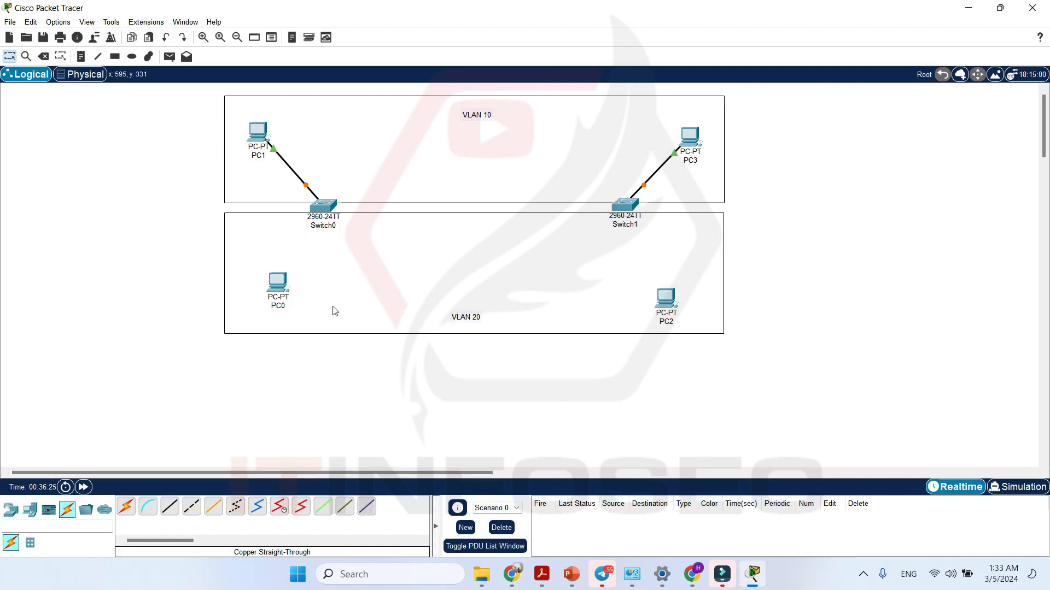
- Connect PC0's FastEthernet0 to Switch0's FastEthernet0/20 with a copper straight-through cable
left_click(173, 509)
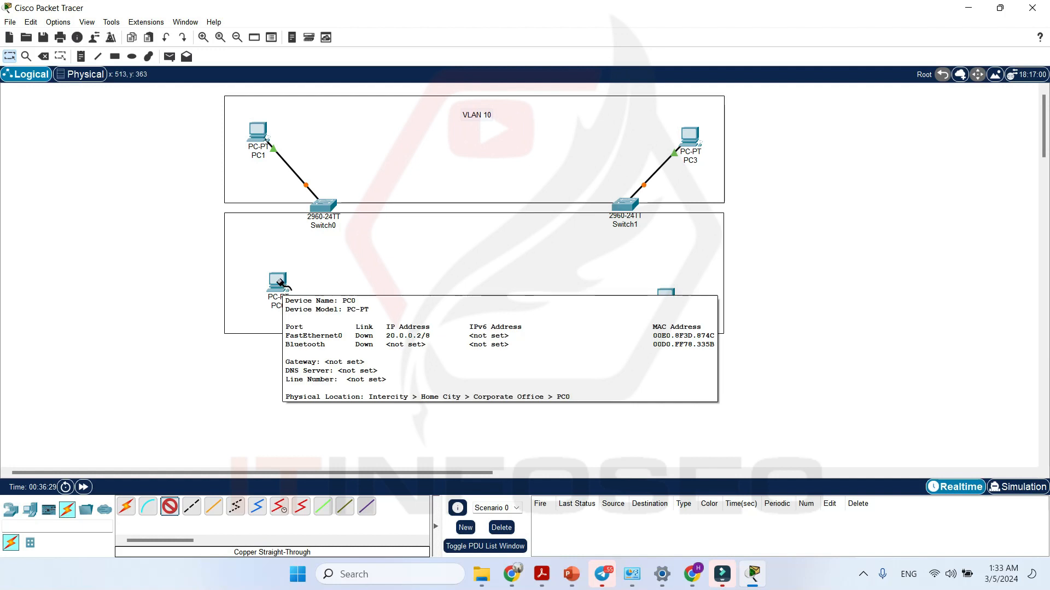
left_click(280, 287)
left_click(328, 328)
left_click(324, 206)
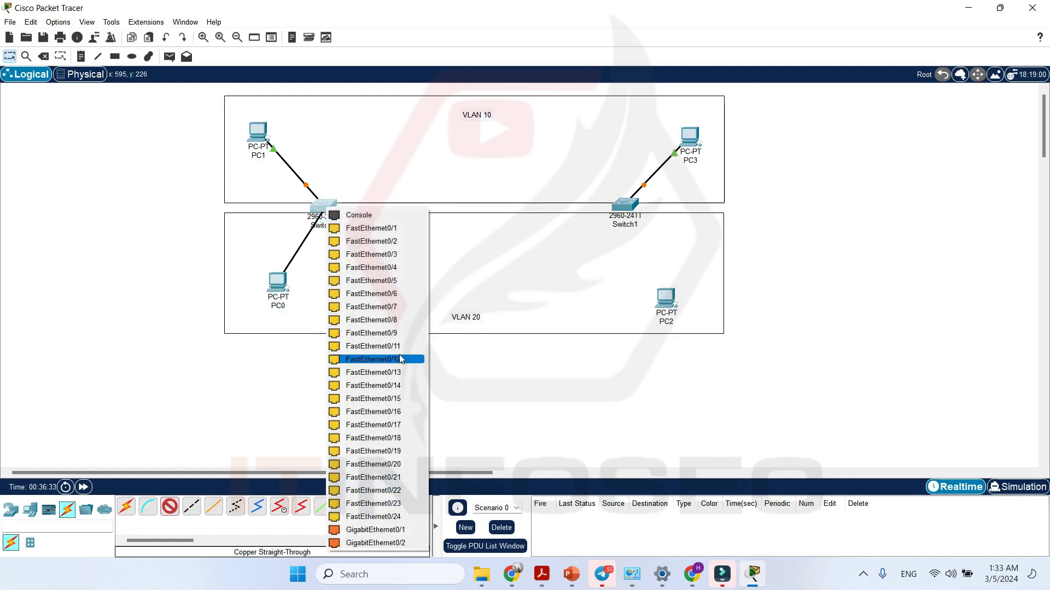
left_click(397, 462)
- Connect PC2's FastEthernet0 to Switch1's FastEthernet0/21 with a copper straight-through cable
left_click(169, 507)
left_click(662, 299)
left_click(704, 330)
left_click(626, 208)
left_click(698, 340)
left_click(628, 209)
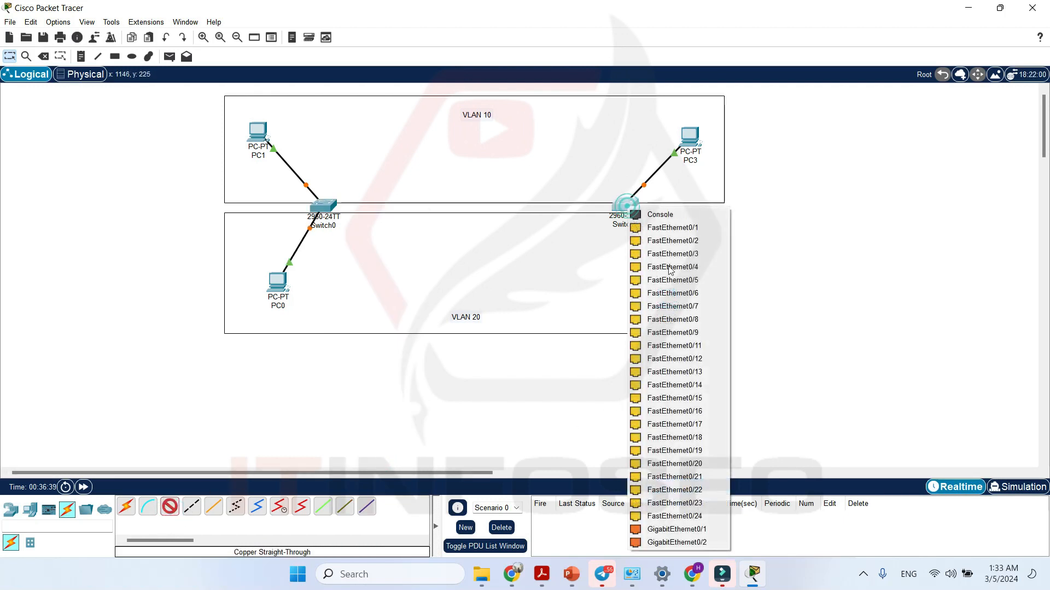
left_click(693, 477)
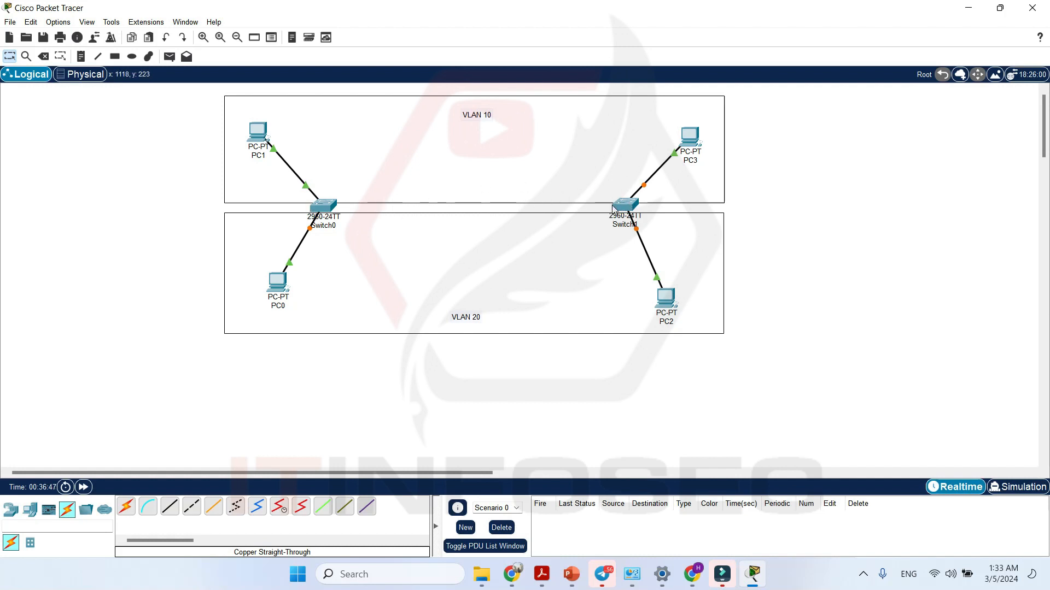
- Connect Switch0's FastEthernet0/1 to Switch1's FastEthernet0/1 with a copper straight-through cable
left_click(177, 505)
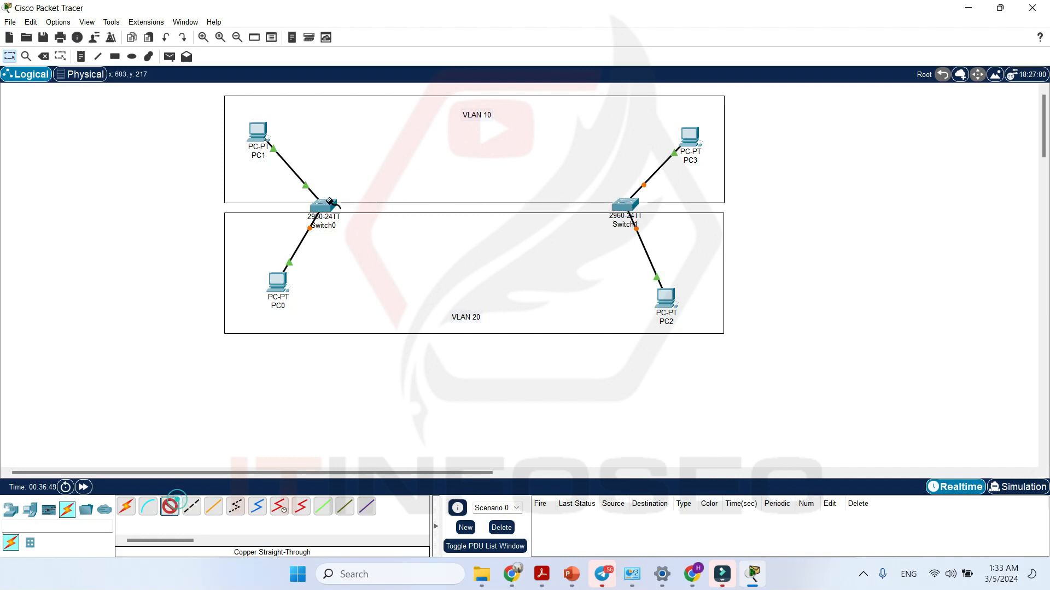
left_click(330, 206)
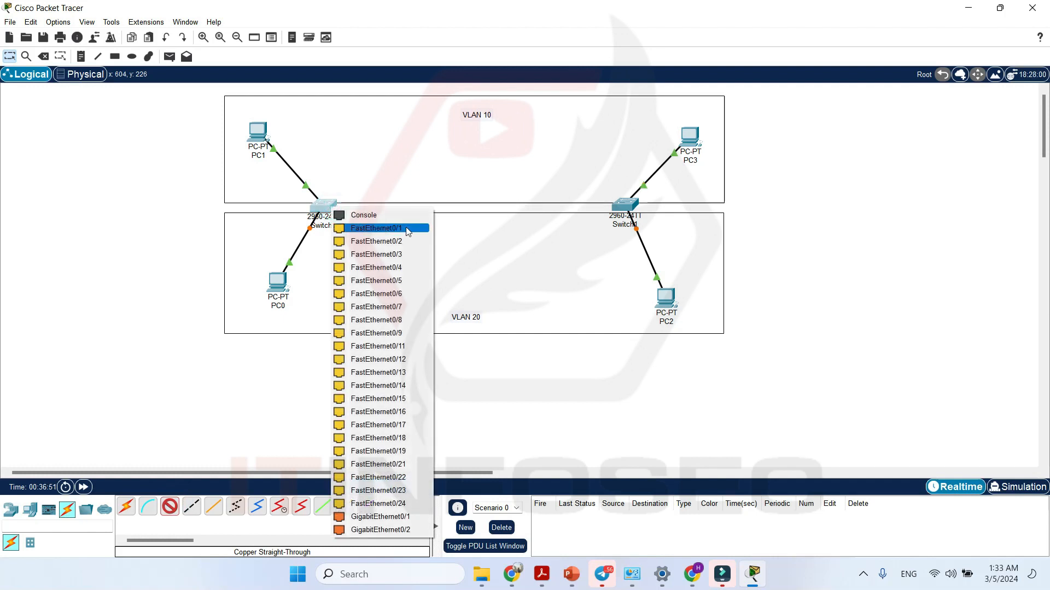
left_click(406, 227)
left_click(627, 204)
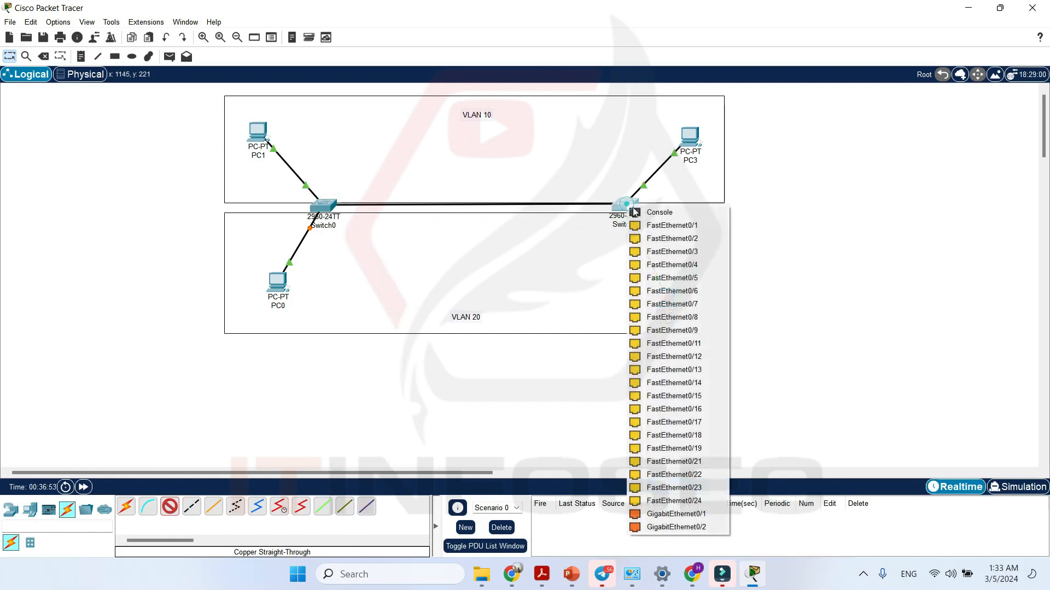
left_click(669, 224)
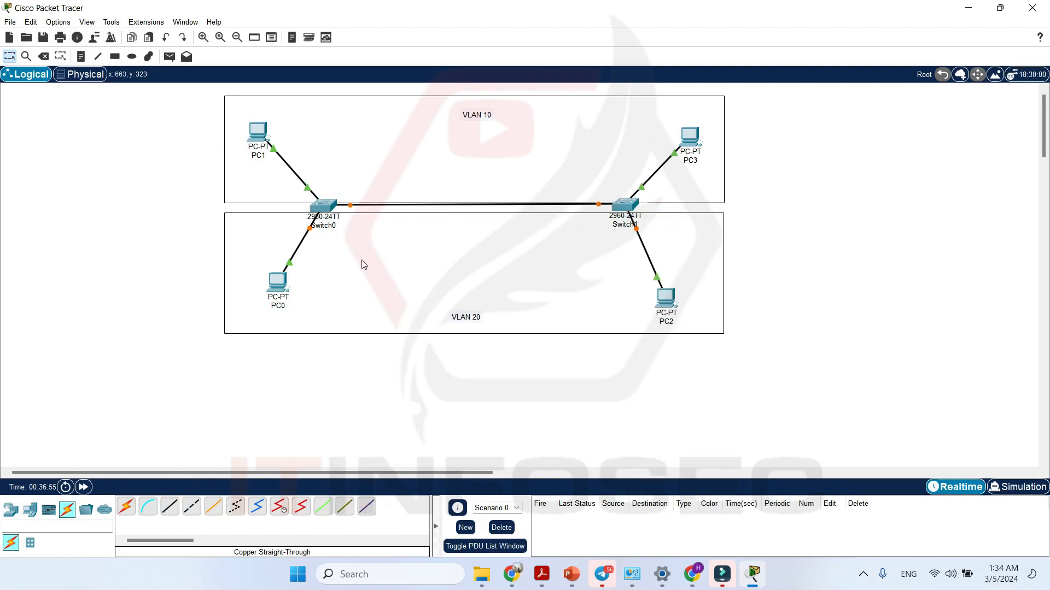
- Add a two-line note reading "TRUNK port" and "Fa 0/1" and place it just above the middle of the link between the switches
left_click(81, 57)
left_click(112, 216)
type("TRUNK po")
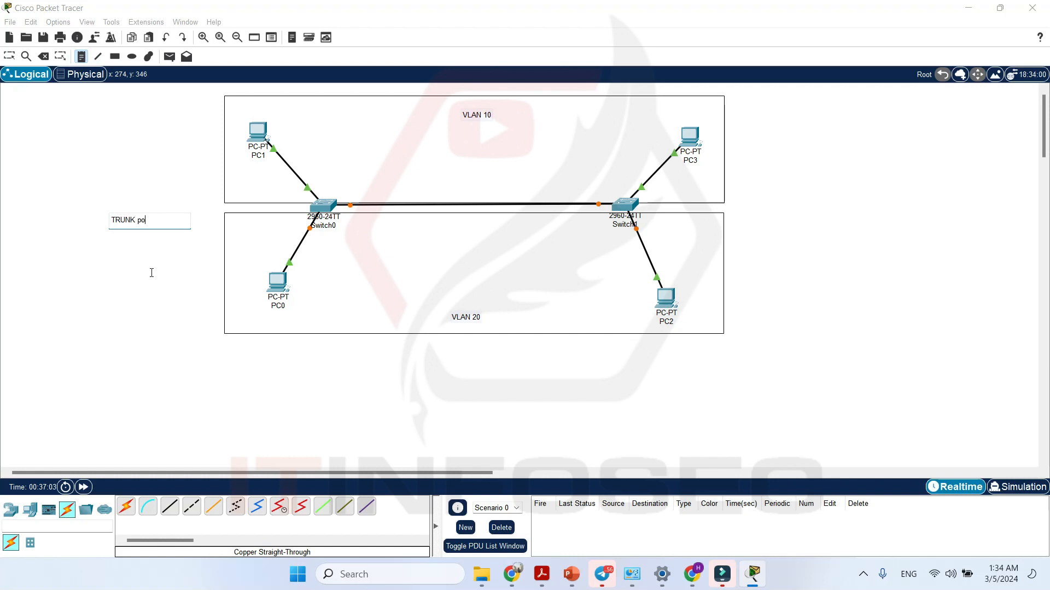
type("rt")
key("Return")
type("Fa 0/1")
left_click(151, 273)
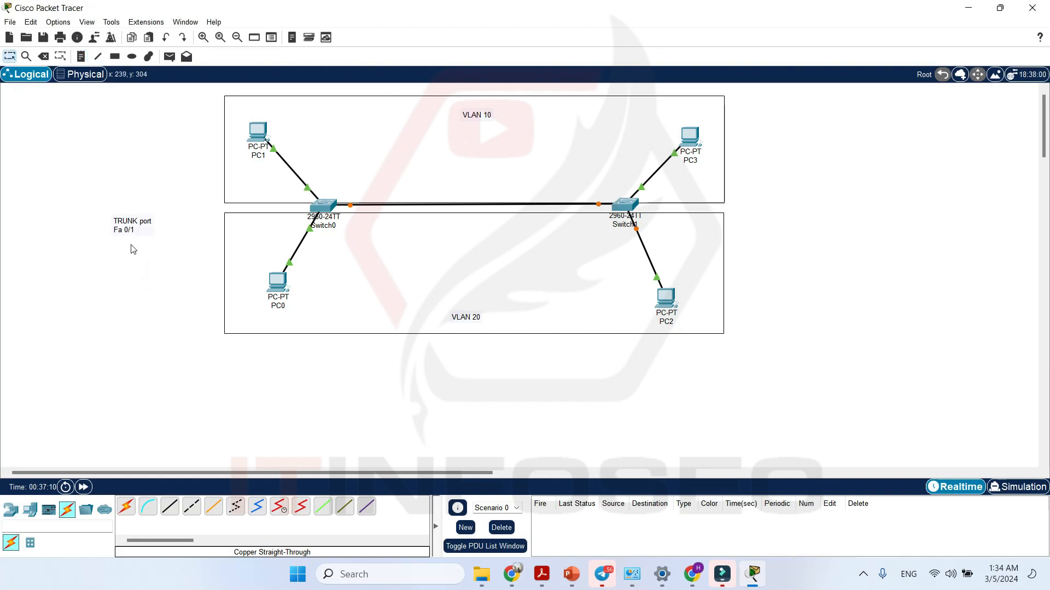
left_click_drag(155, 224, 494, 190)
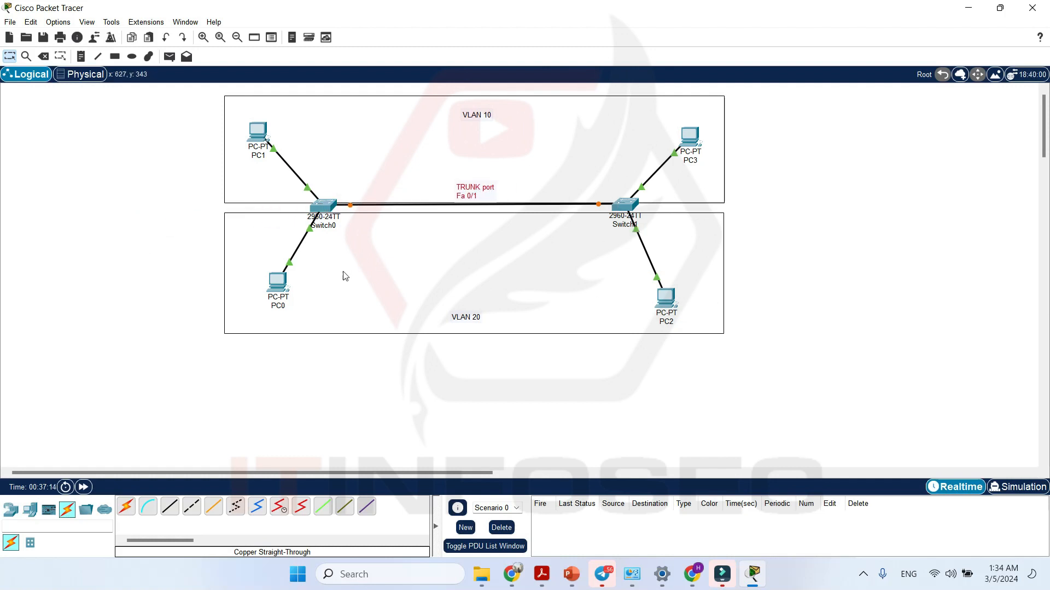
- Rename Switch0 as SW1 and Switch1 as SW2
left_click(325, 206)
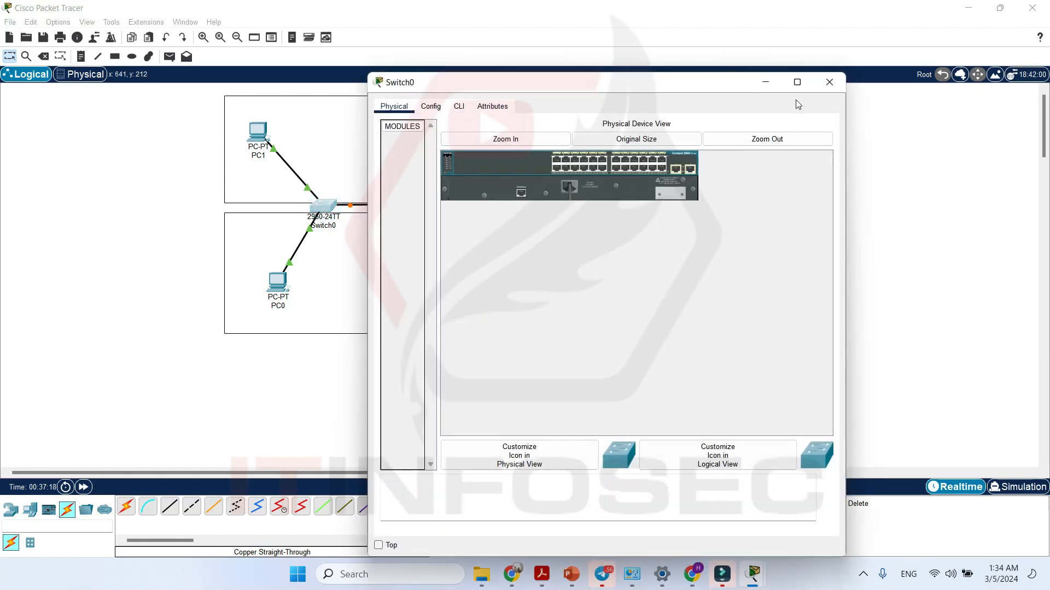
left_click(833, 87)
left_click(329, 226)
type("SW1")
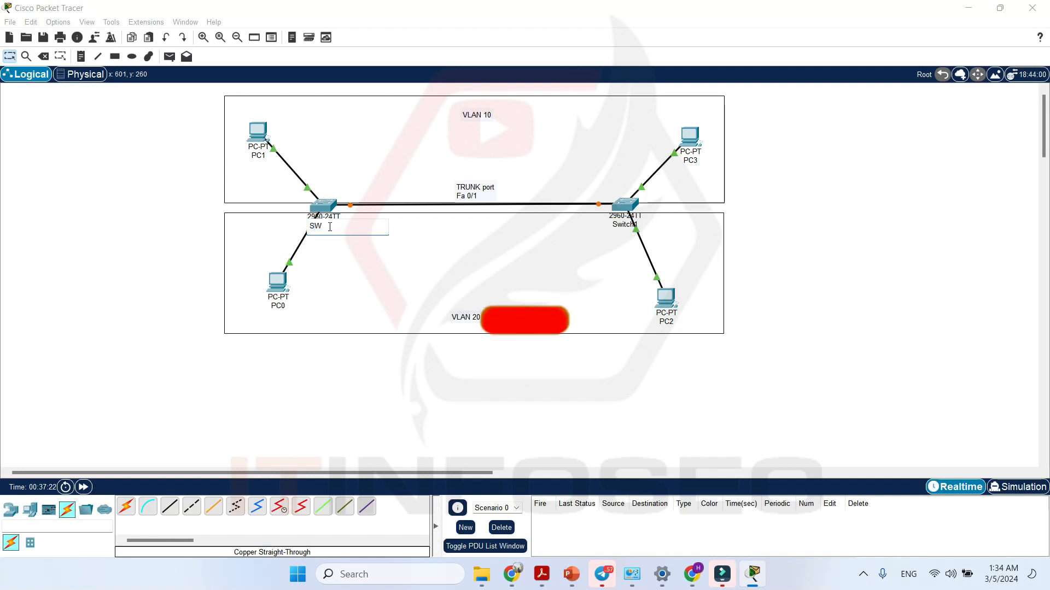
left_click(621, 225)
type("SW2")
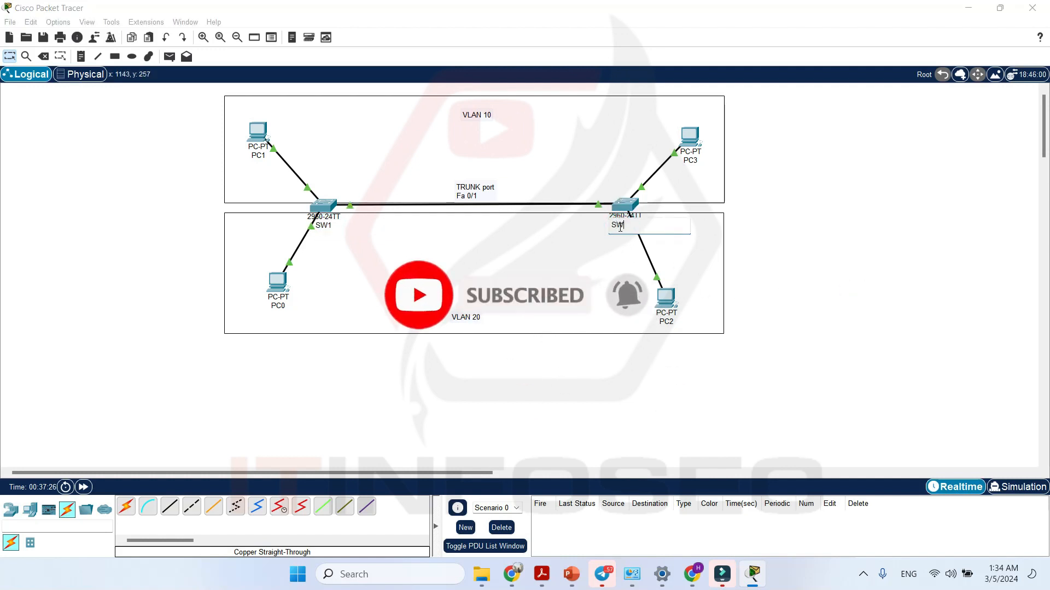
left_click(886, 312)
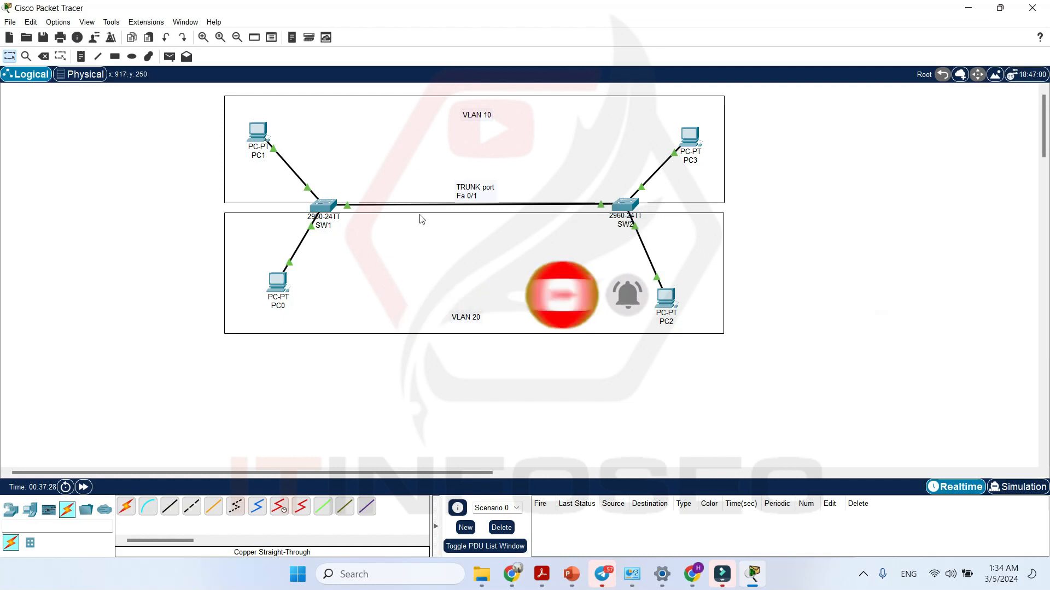
- Enter global configuration mode in SW1's command line with ena and conf t
left_click(322, 206)
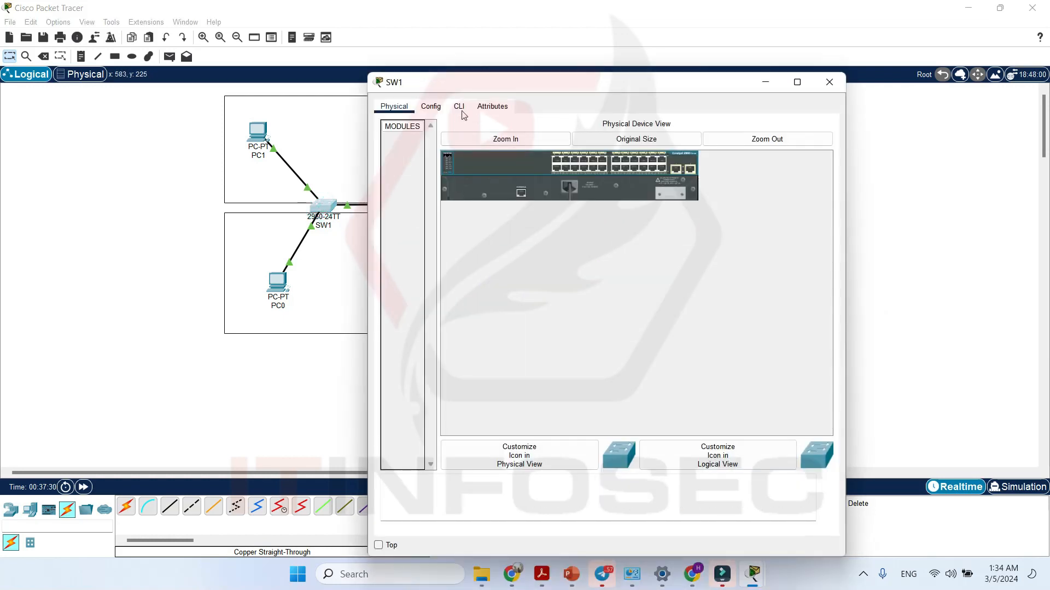
left_click(459, 106)
key("Return")
key("Return")
key("Return")
key("Return")
type("e")
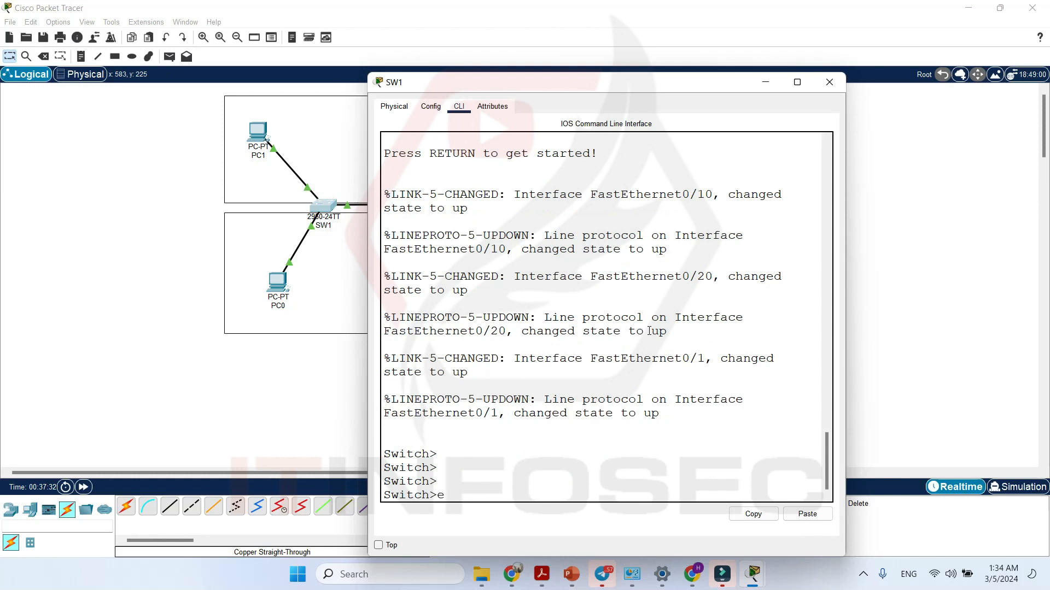
type("na")
key("Return")
key("Return")
key("Return")
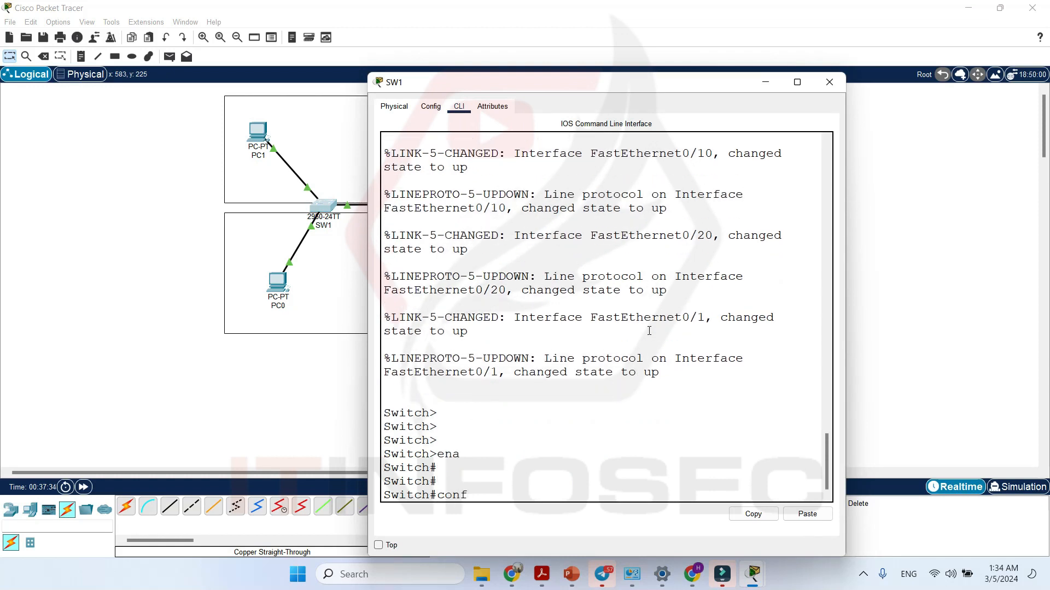
type("conf t")
key("Return")
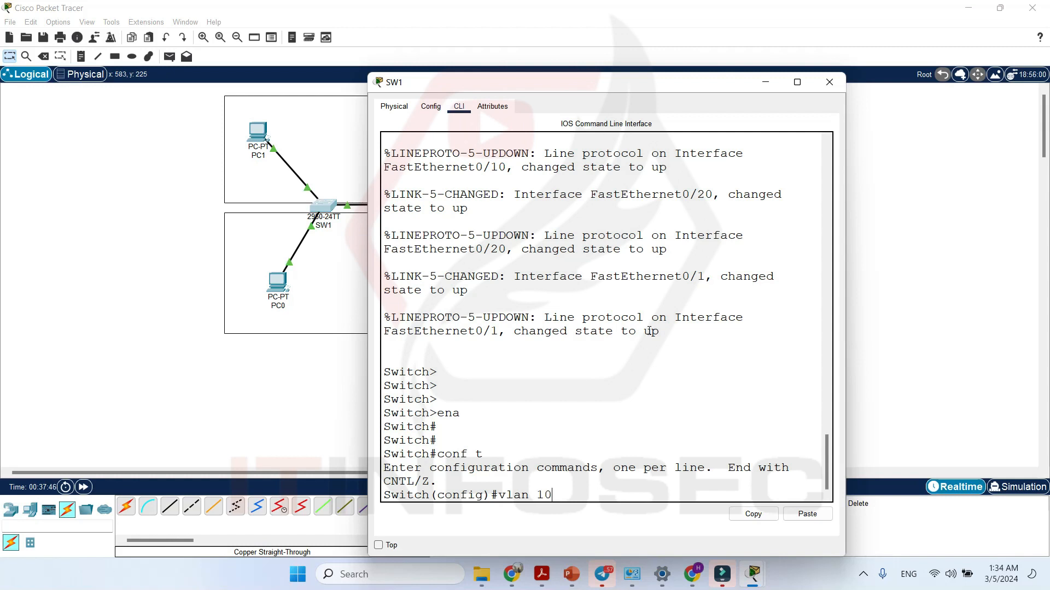
- Create VLAN 10 and VLAN 20 on SW1, exiting each VLAN's configuration, and close the switch window
key("Return")
type("exit")
key("Return")
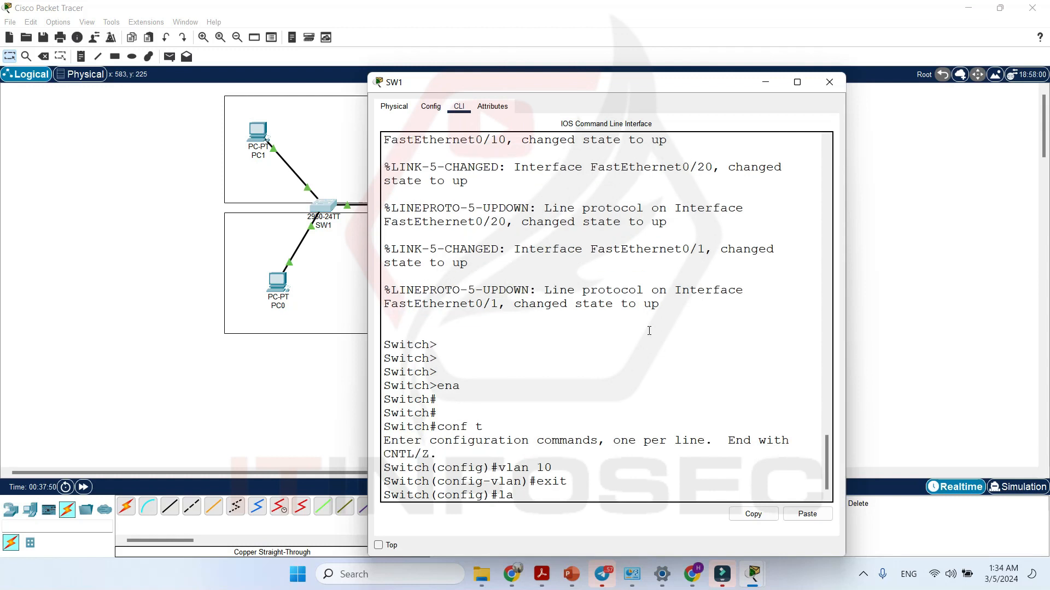
key("BackSpace")
key("BackSpace")
key("Return")
type("xit")
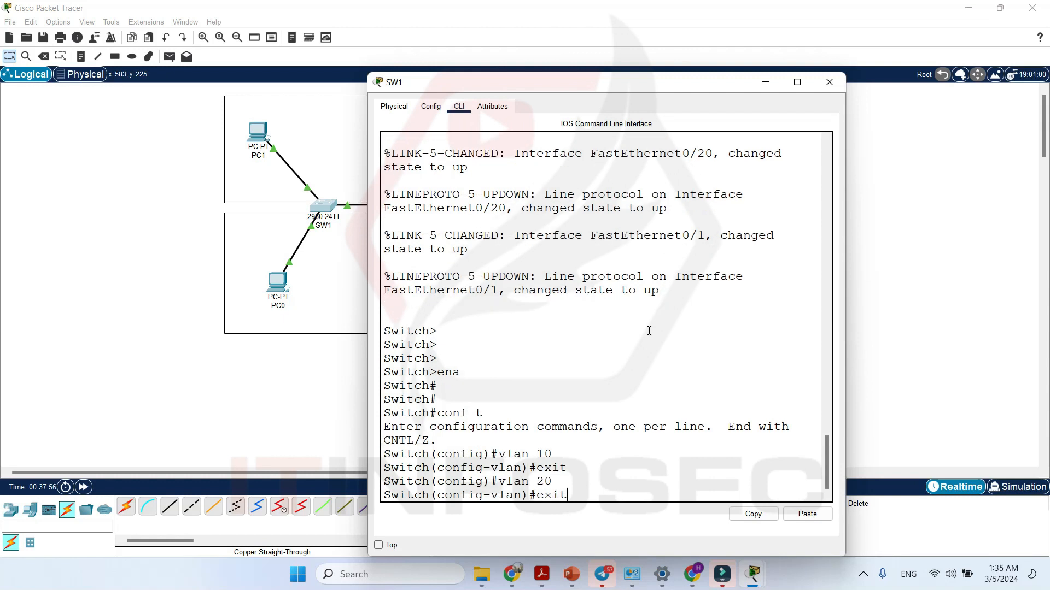
key("Return")
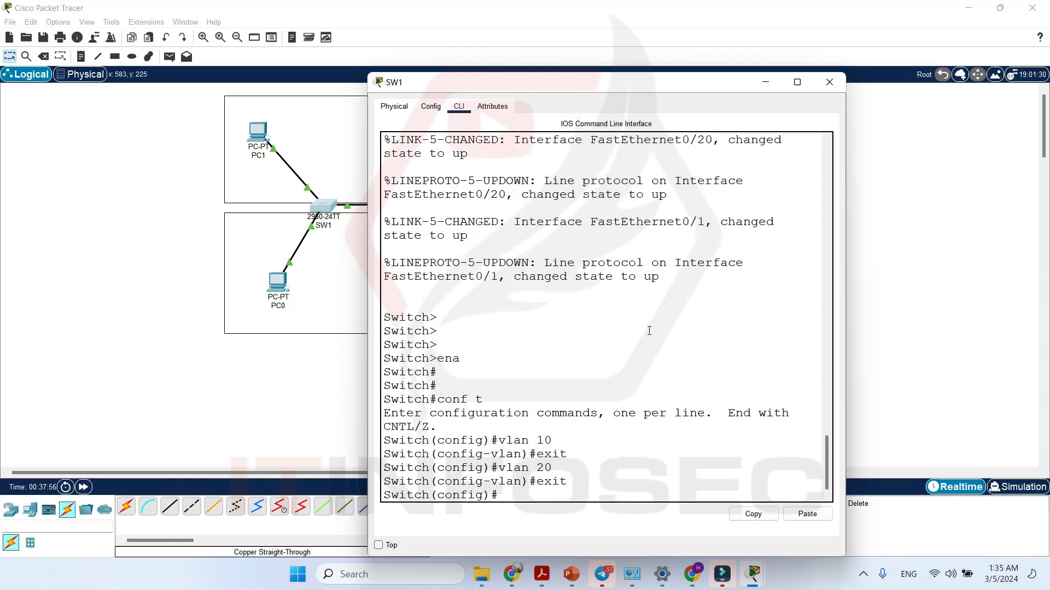
left_click(829, 82)
- Enter global configuration mode in SW2's command line with ena and conf t
left_click(625, 206)
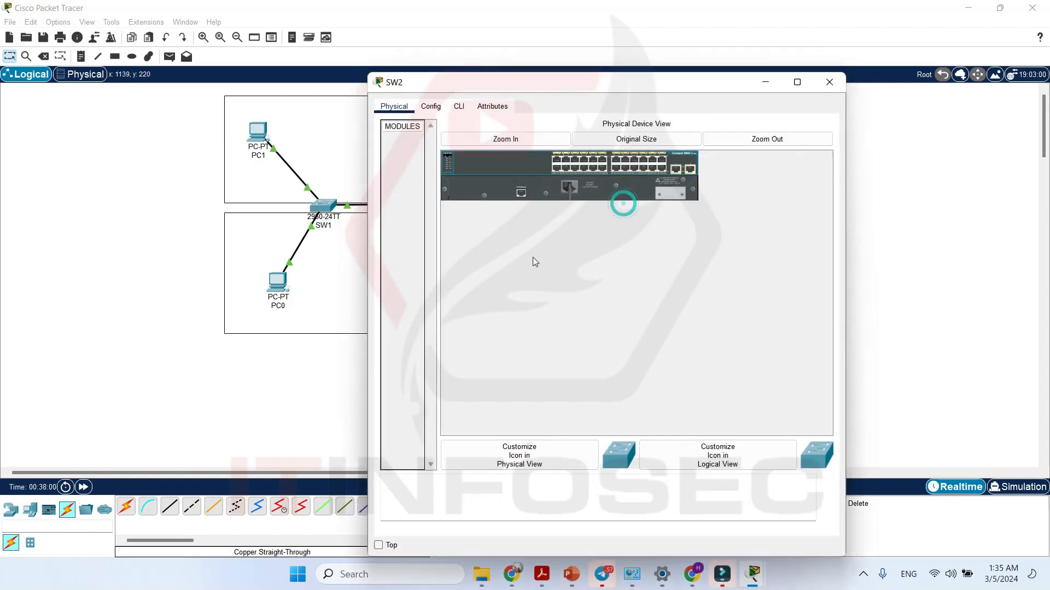
left_click(459, 106)
key("Return")
key("Return")
key("Return")
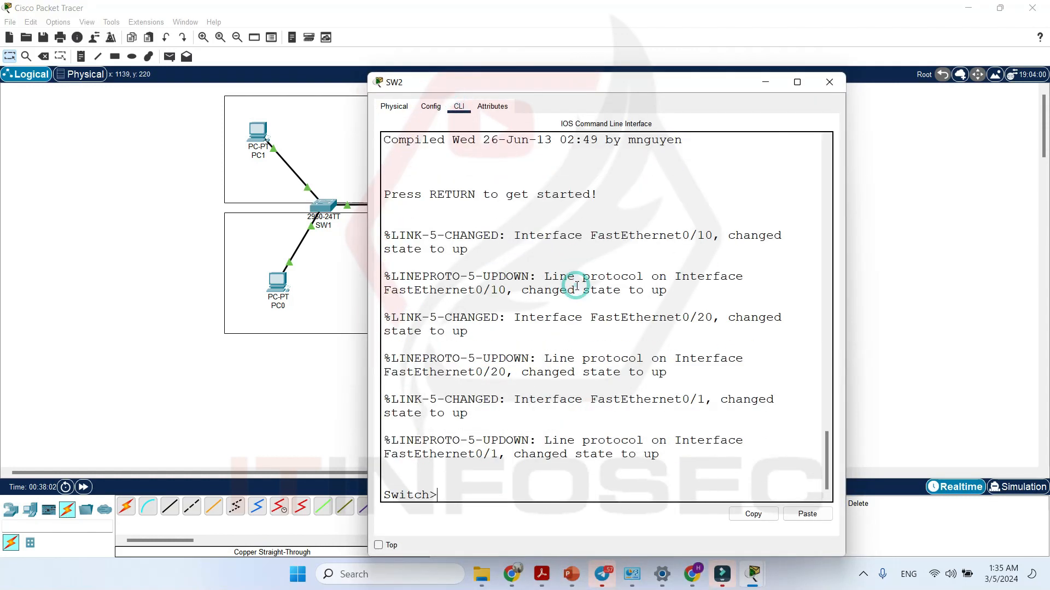
type("ena")
key("Return")
type("conf")
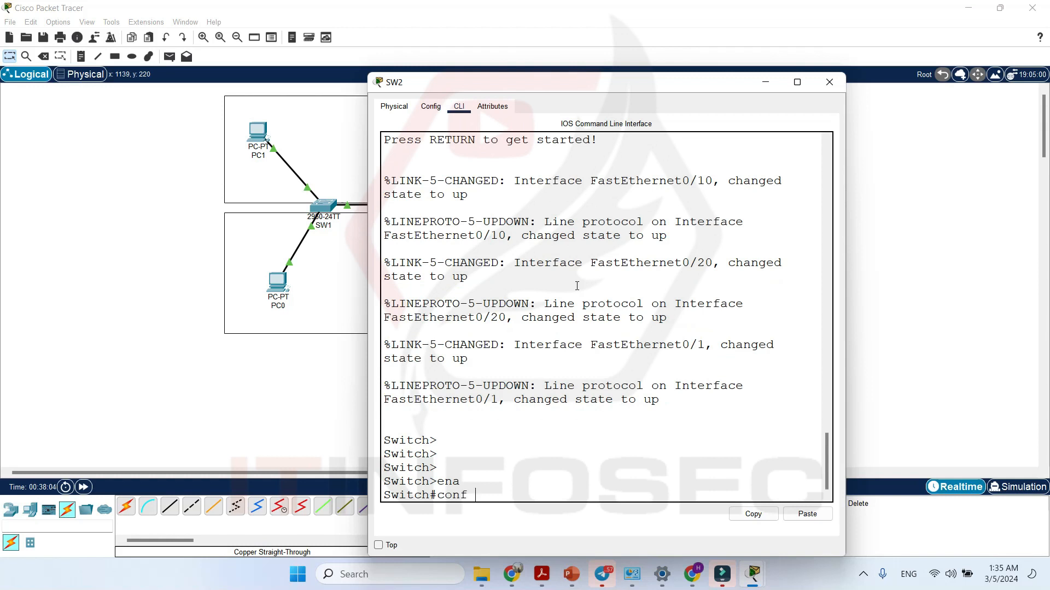
type(" t")
key("Return")
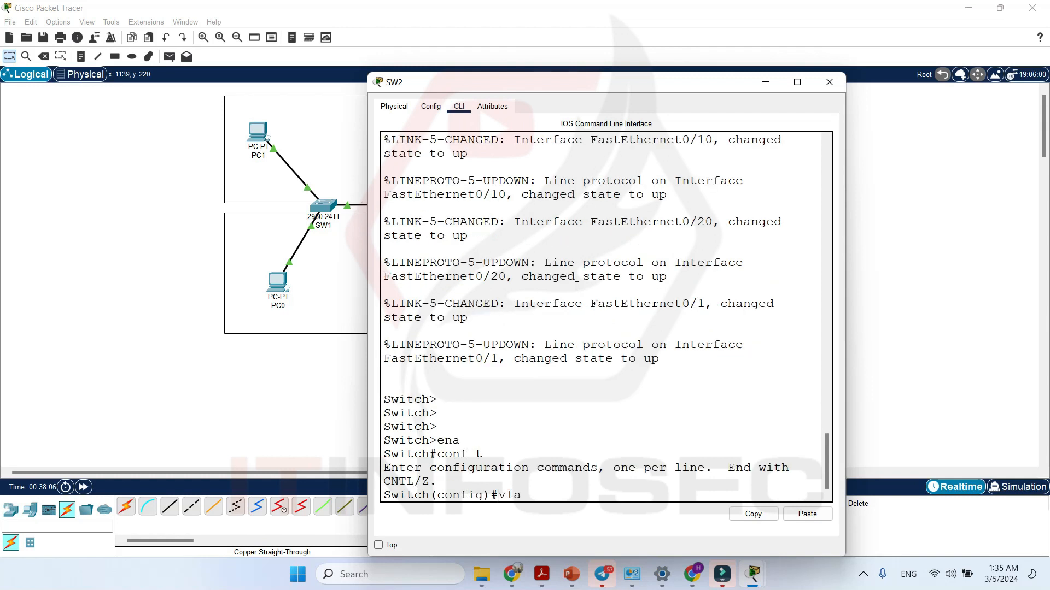
- Create VLAN 10 and VLAN 20 on SW2 and close the switch window
type("vlan 10")
key("Return")
type("exit")
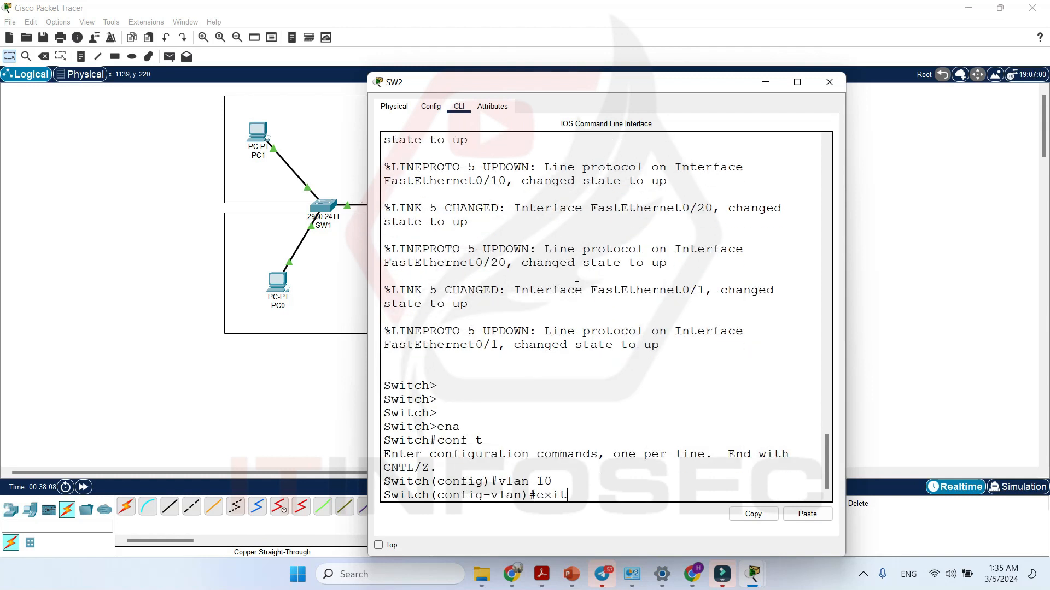
key("Return")
type("vlan 2")
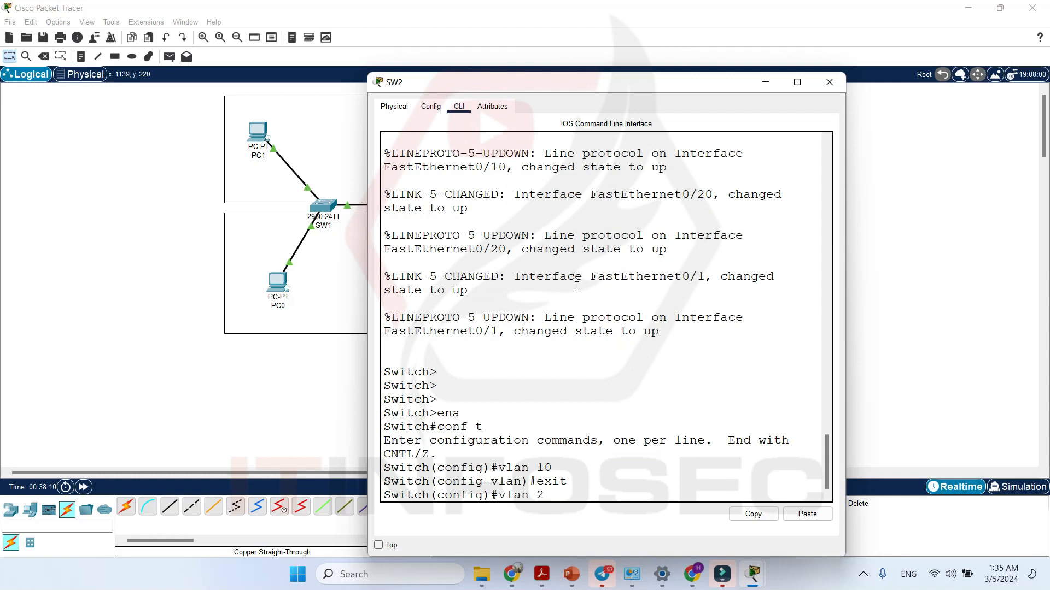
type("0")
key("Return")
key("Return")
key("Return")
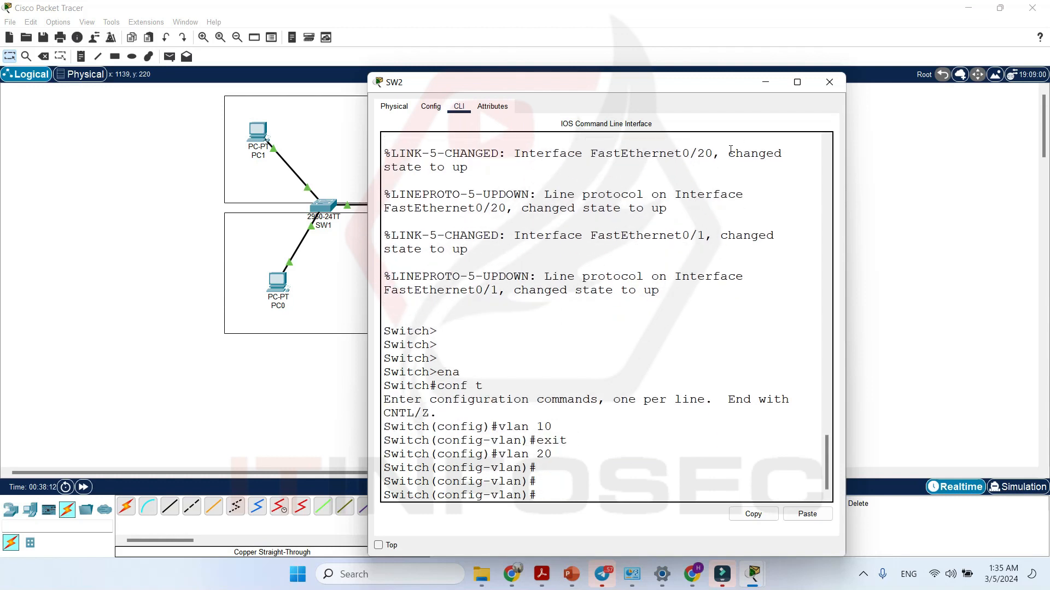
left_click(829, 83)
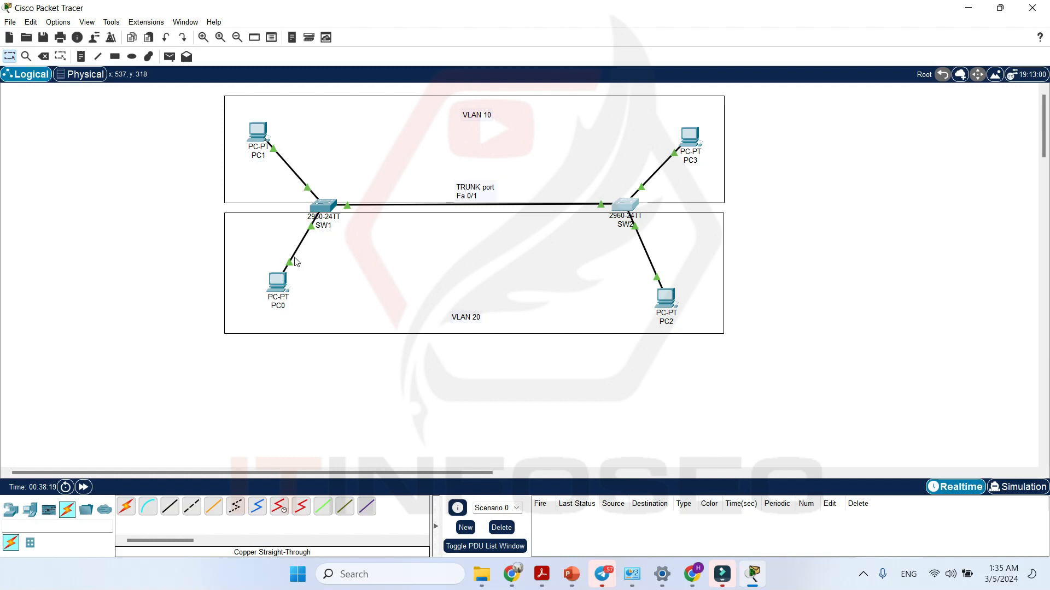
- Reopen SW1's command line and enter configuration of interface fastEthernet 0/10
left_click(323, 206)
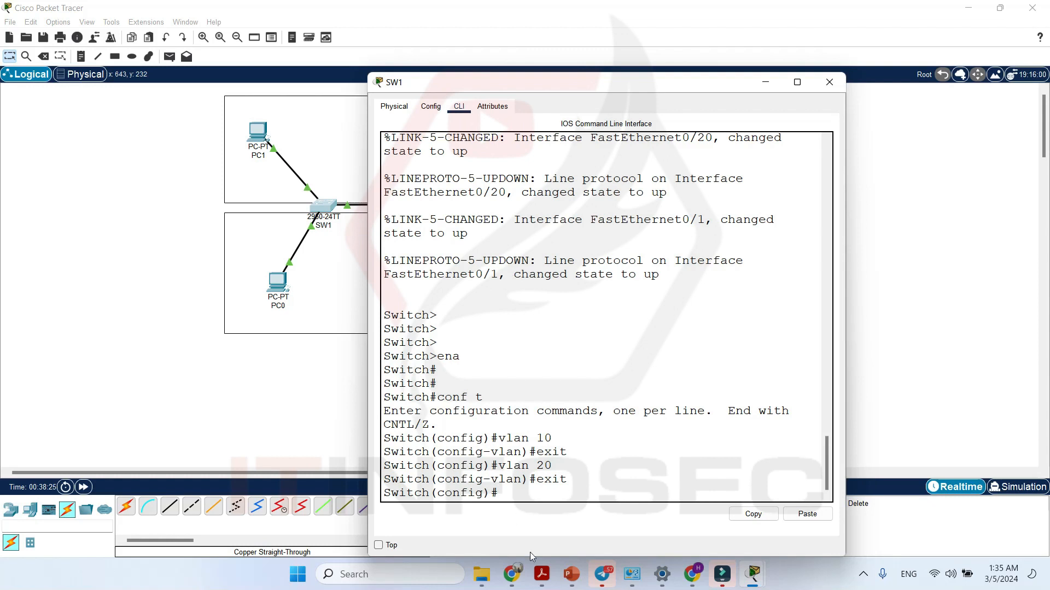
left_click(553, 497)
type("it")
key("Tab")
type("fa")
key("Tab")
key("BackSpace")
key("BackSpace")
type("nt")
key("Tab")
type("fa")
key("Tab")
type("0/10")
key("Return")
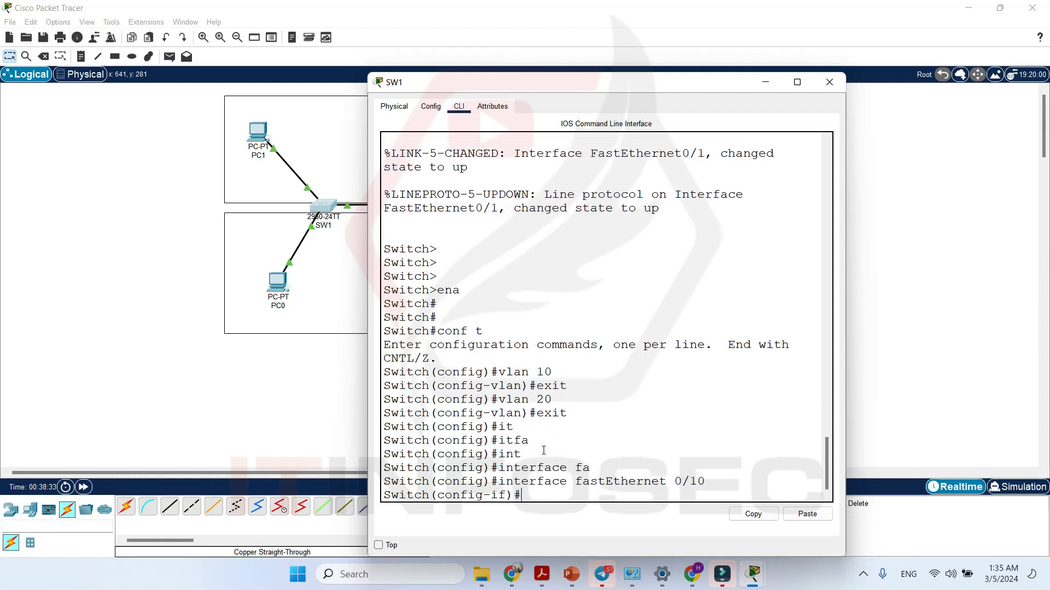
key("Return")
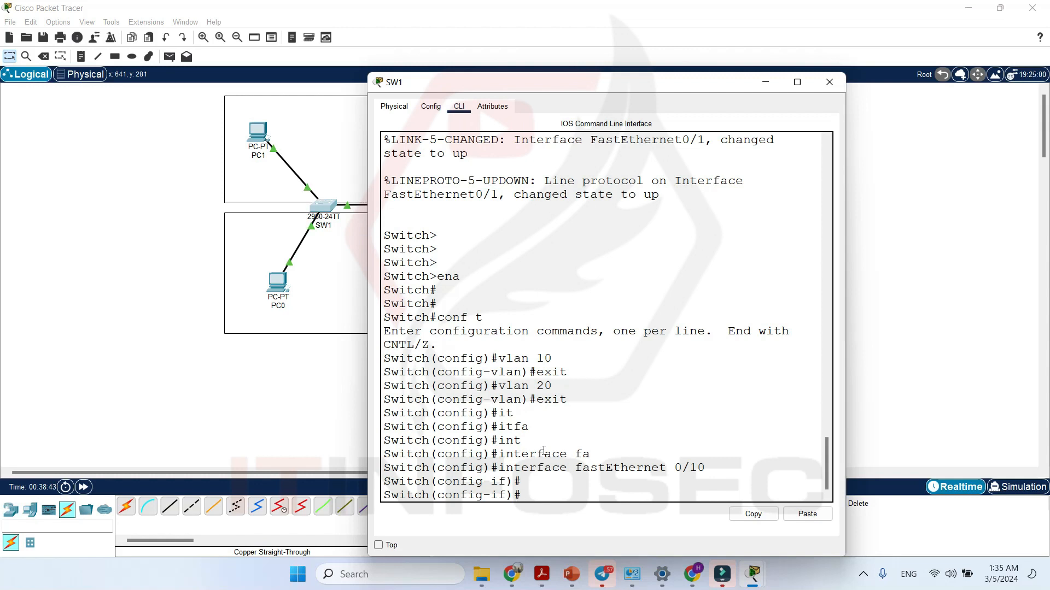
- Set SW1's fastEthernet 0/10 to access mode with switchport mode access
type("swi")
key("Tab")
type("mo")
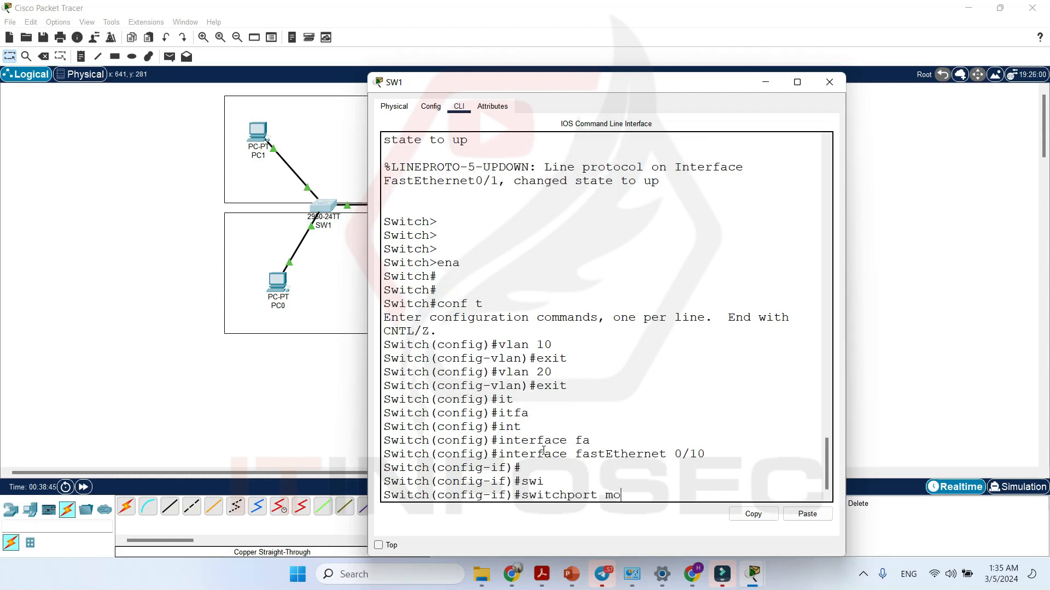
key("Tab")
type("acc")
key("Tab")
key("Return")
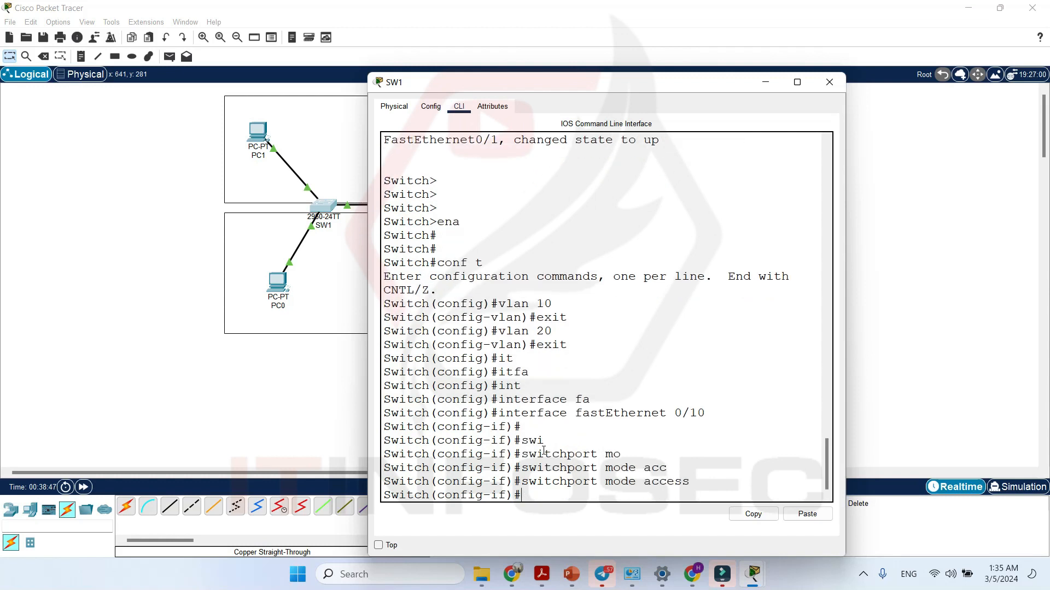
- Assign SW1's fastEthernet 0/10 to VLAN 10 with switchport access vlan 10, and exit the interface configuration
type("swi")
key("Tab")
type("acc")
key("Tab")
type("vl")
key("Tab")
type("10")
key("Return")
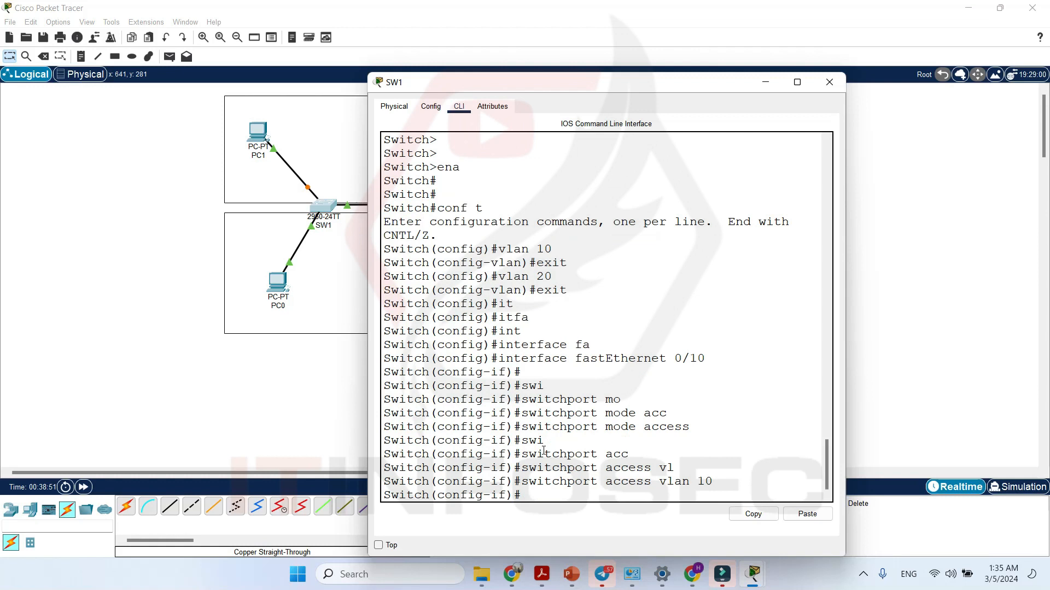
type("exit")
key("Return")
key("Return")
key("Return")
- Enter configuration of interface fastEthernet 0/20 on SW1
type("int")
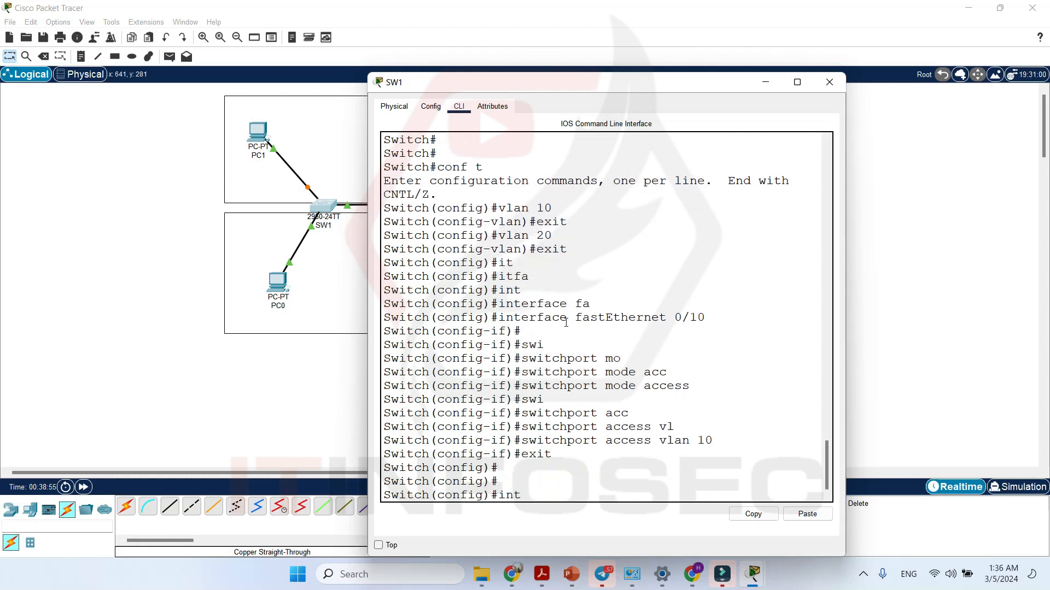
key("Tab")
type("fa")
key("Tab")
type("0/")
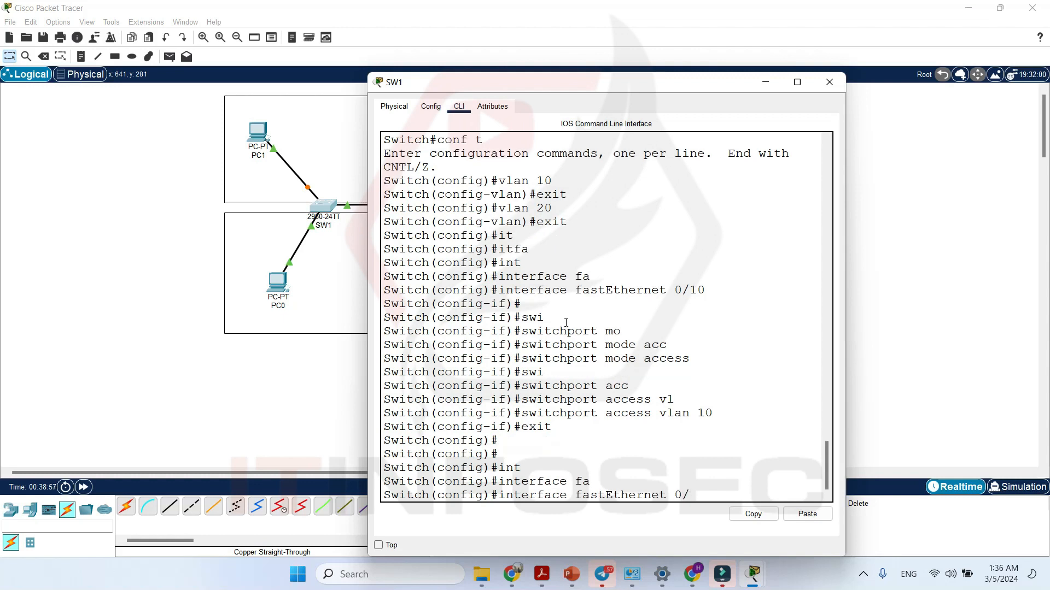
type("20")
key("Return")
- Set SW1's fastEthernet 0/20 to access mode with switchport mode access
type("swi")
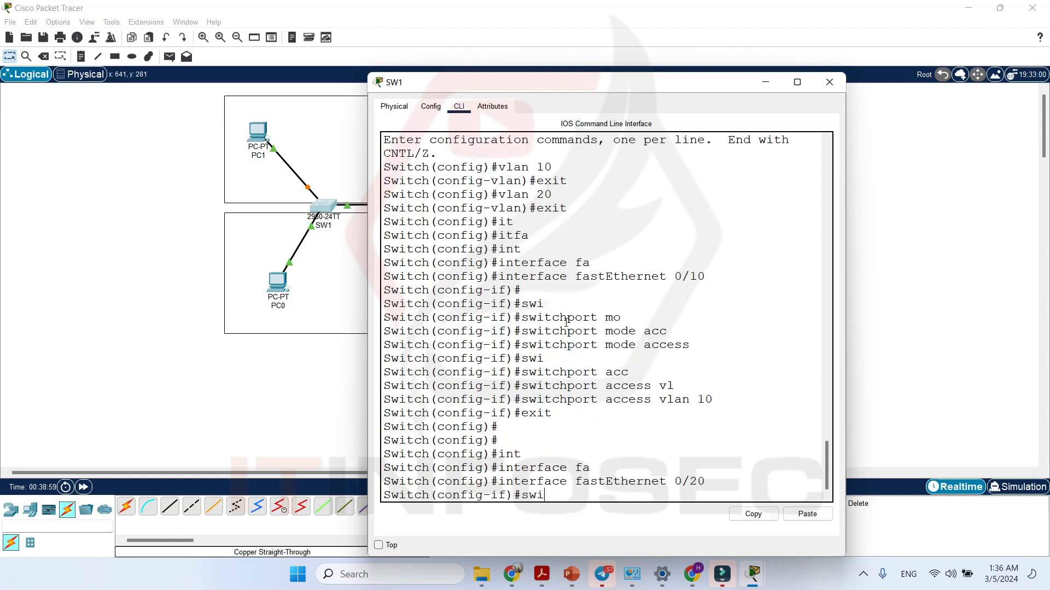
key("Tab")
type("mo")
key("Tab")
type("acc")
key("Tab")
key("Return")
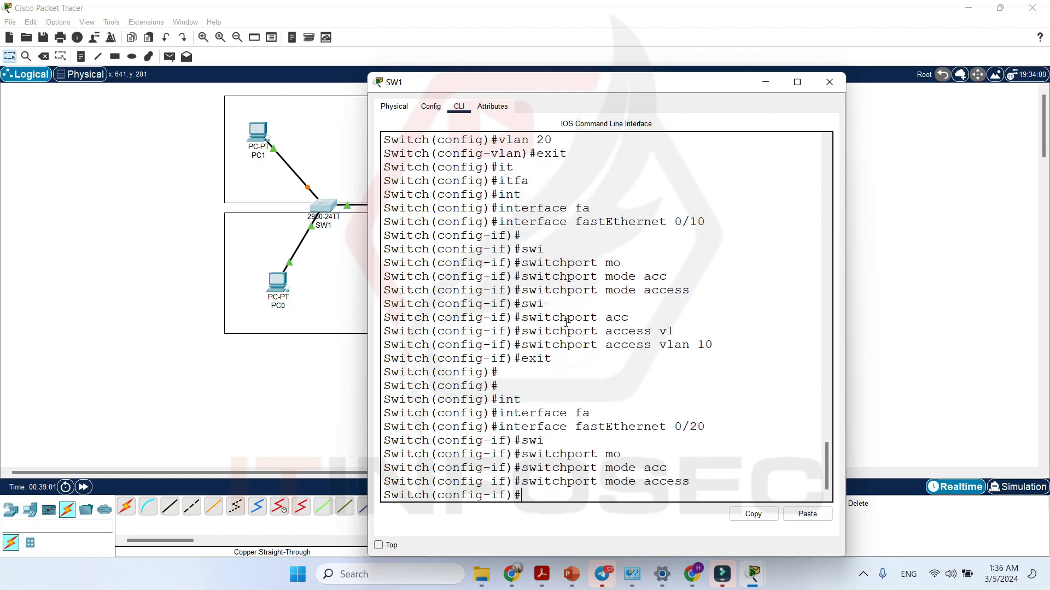
- Assign SW1's fastEthernet 0/20 to VLAN 20 with switchport access vlan 20, and close the switch window
type("swi")
key("Tab")
type("acc")
key("Tab")
type("vl")
key("Tab")
type("20")
key("Return")
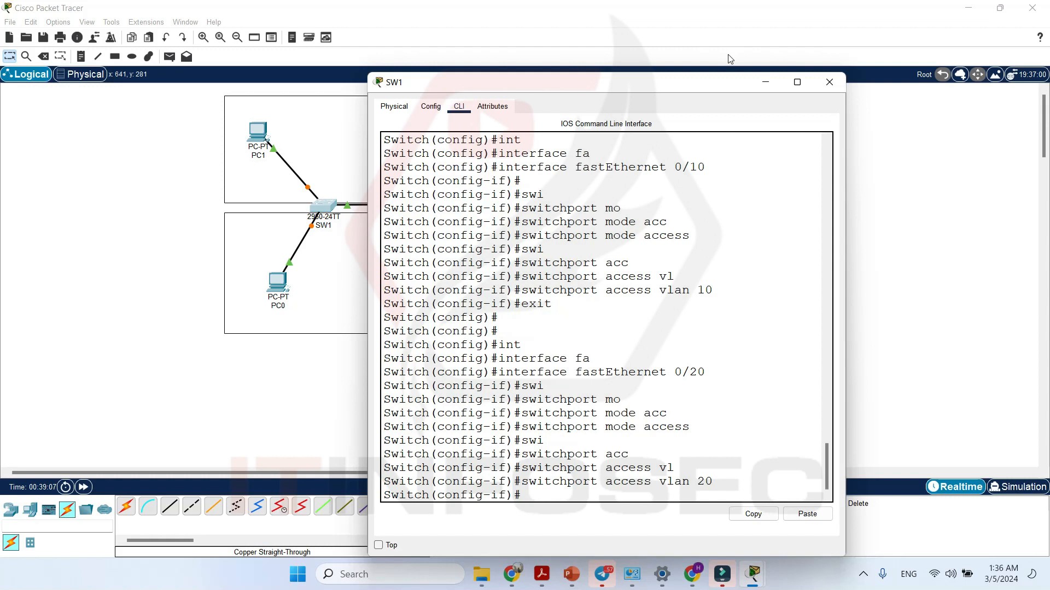
left_click(827, 83)
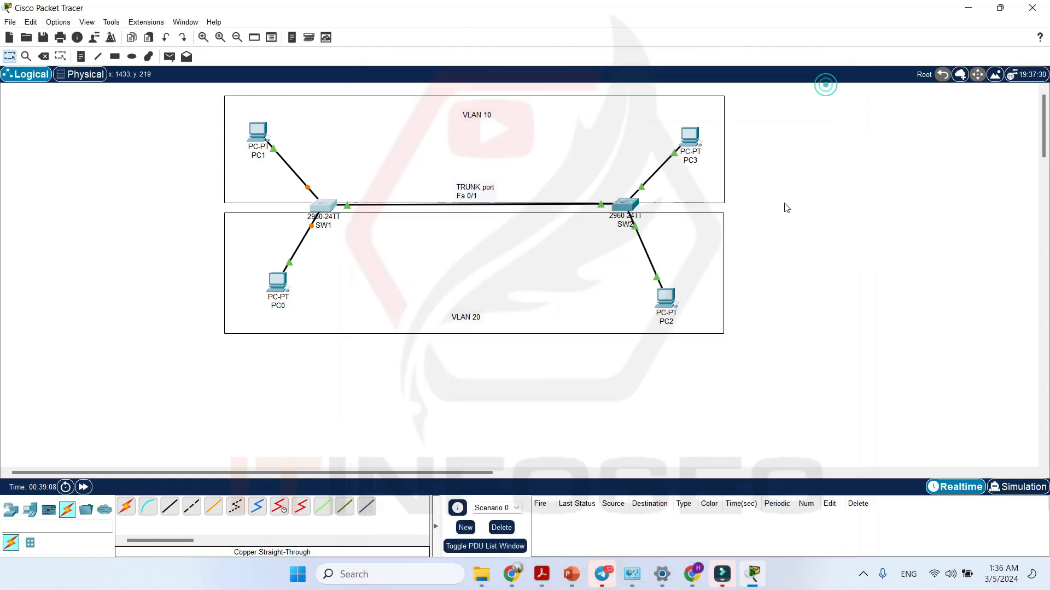
- Reopen SW2's command line and exit the VLAN 20 configuration to global configuration mode
left_click(625, 205)
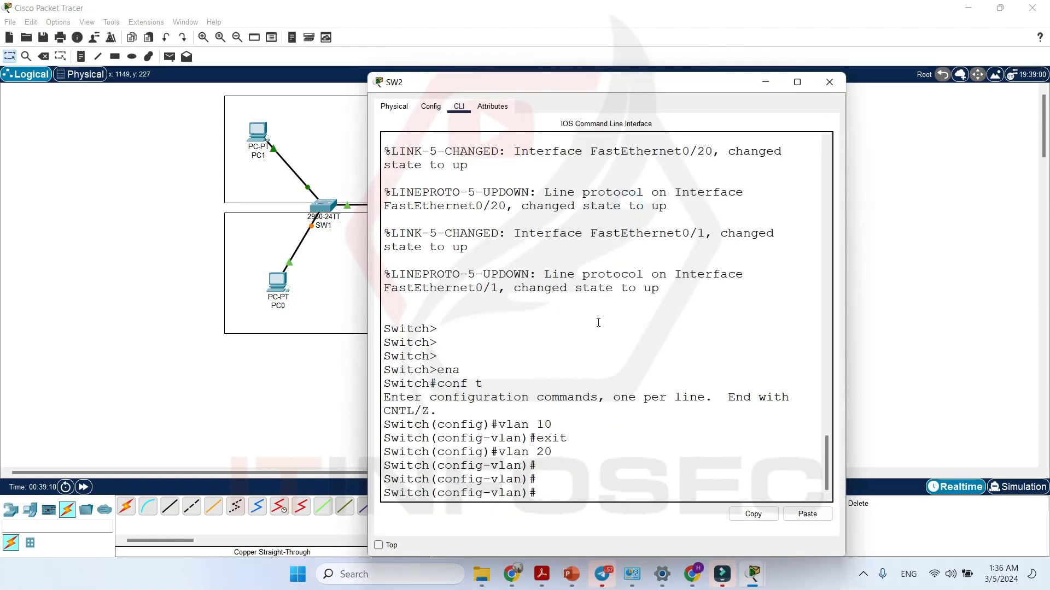
left_click(648, 386)
key("Return")
key("Return")
key("Return")
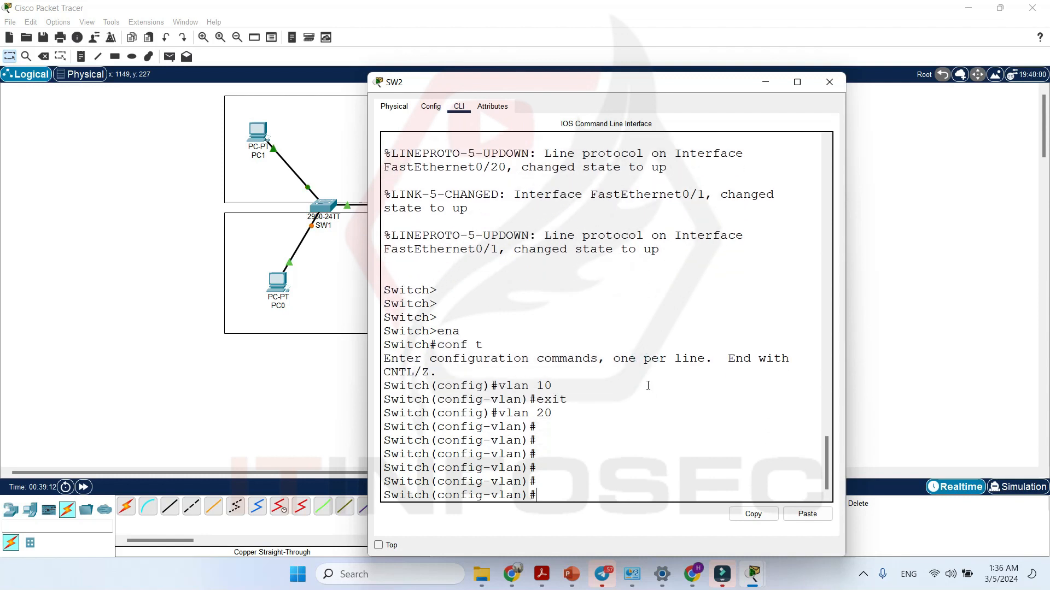
type("exit")
key("Return")
key("Return")
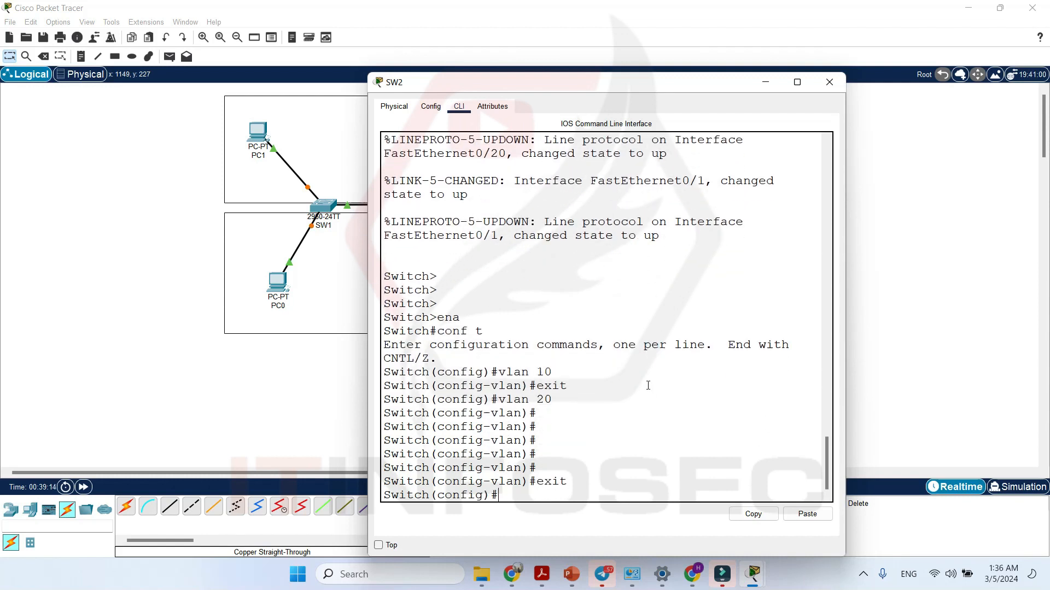
- Enter configuration of interface fastEthernet 0/10 on SW2
type("int")
key("Tab")
type("fa")
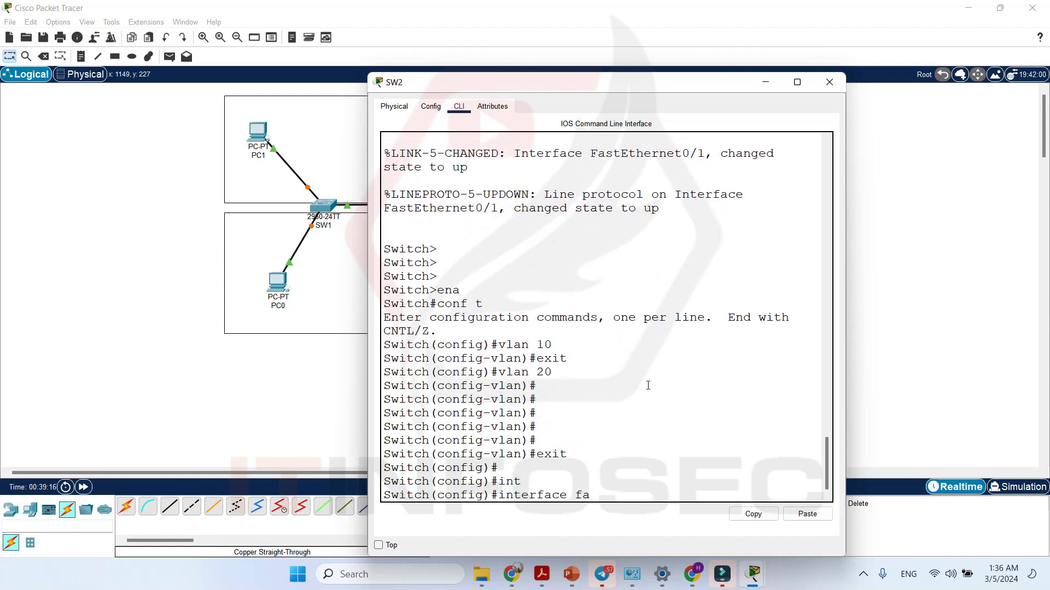
key("Tab")
type("0/10")
key("Return")
- Set SW2's fastEthernet 0/10 to access mode with switchport mode access
type("switchport")
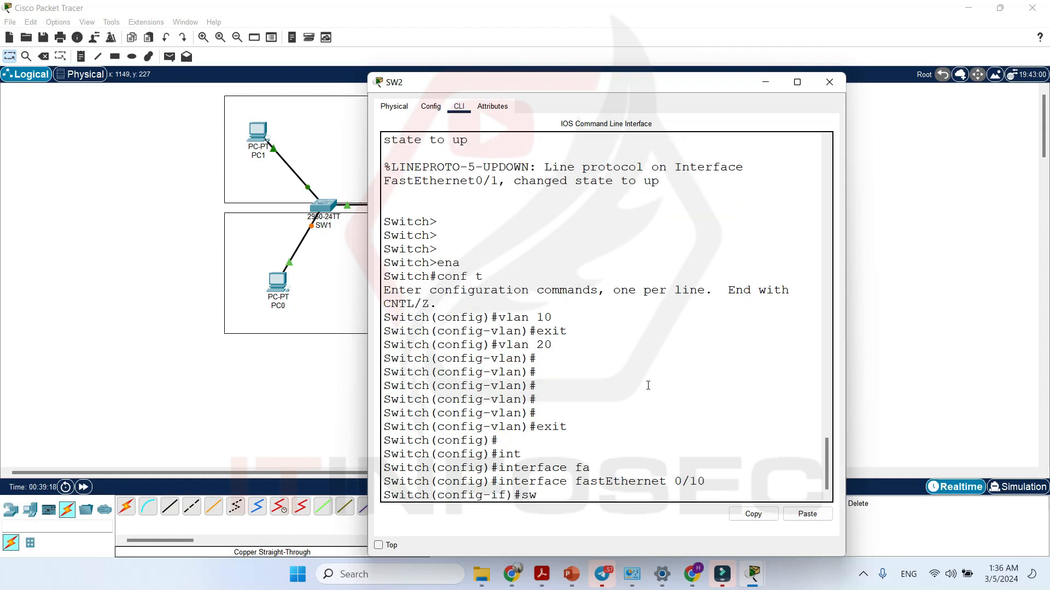
key("Tab")
type("mo")
key("Tab")
type("acc")
key("Tab")
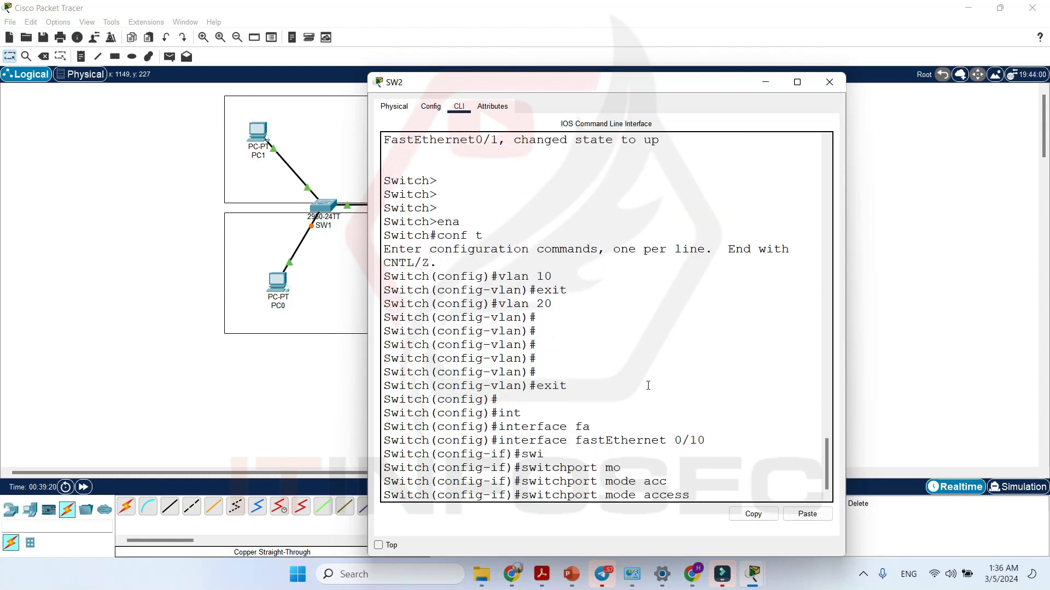
key("Return")
- Assign SW2's fastEthernet 0/10 to VLAN 10 with switchport access vlan 10, and move the window off the SW2 side of the topology
type("swi")
key("Tab")
type("acc")
key("Tab")
type("vl")
key("Tab")
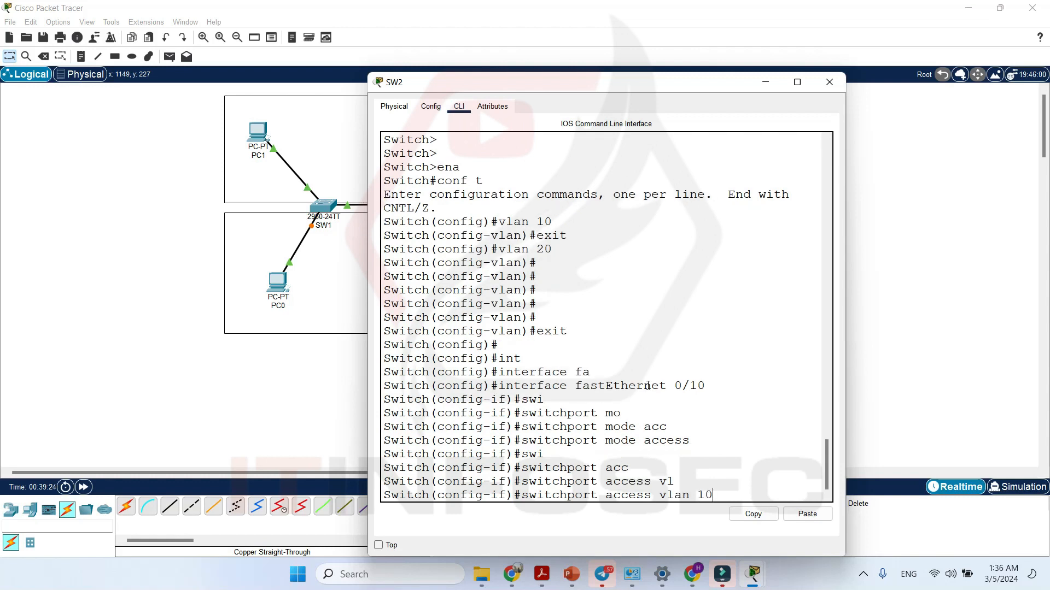
type("10")
key("Return")
left_click_drag(707, 87, 449, 80)
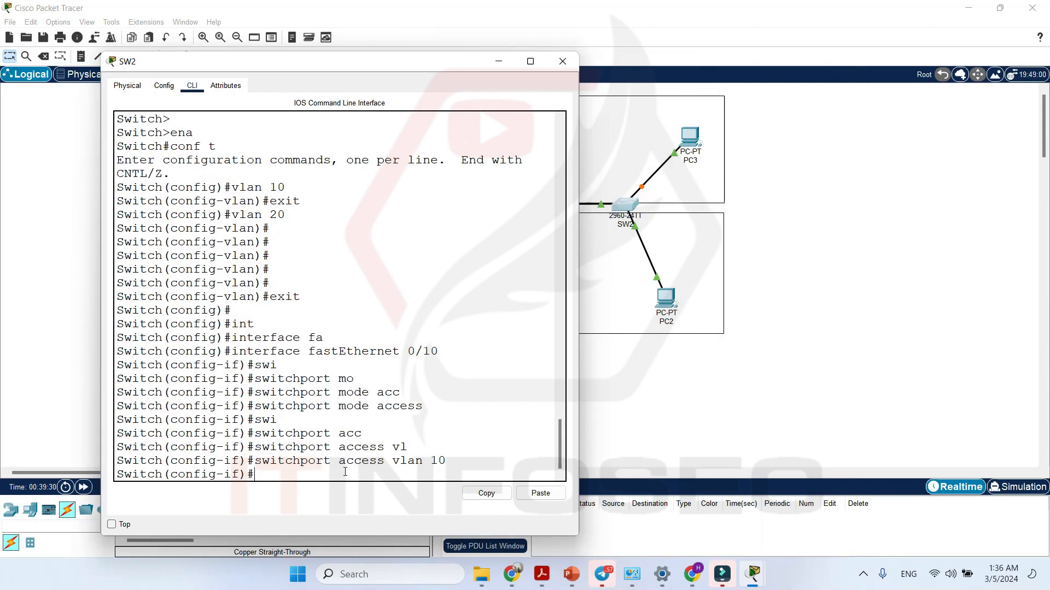
- Exit SW2's fastEthernet 0/10 configuration and enter configuration of interface fastEthernet 0/20
type("exit")
key("Return")
type("interface fa")
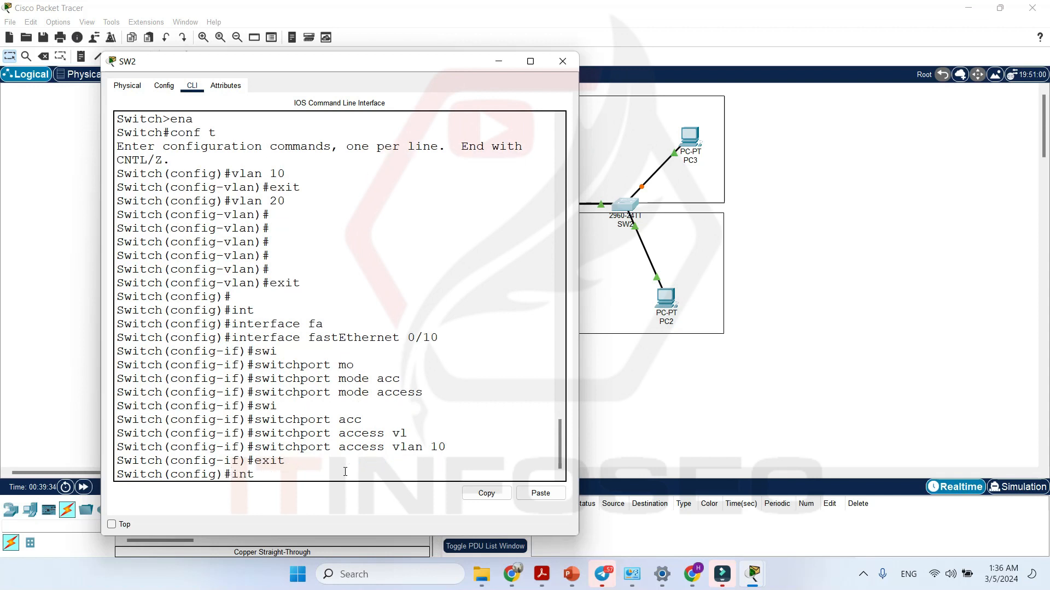
key("Tab")
type("fa")
key("Tab")
type("0/20")
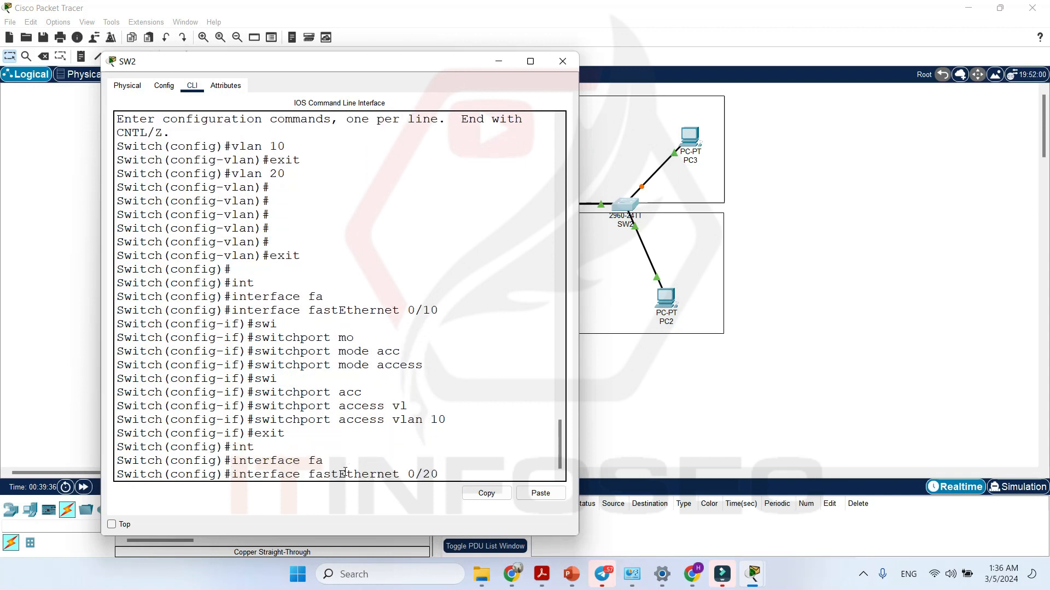
key("Return")
- Set SW2's fastEthernet 0/20 to access mode with switchport mode access
type("swi")
key("Tab")
type("mo")
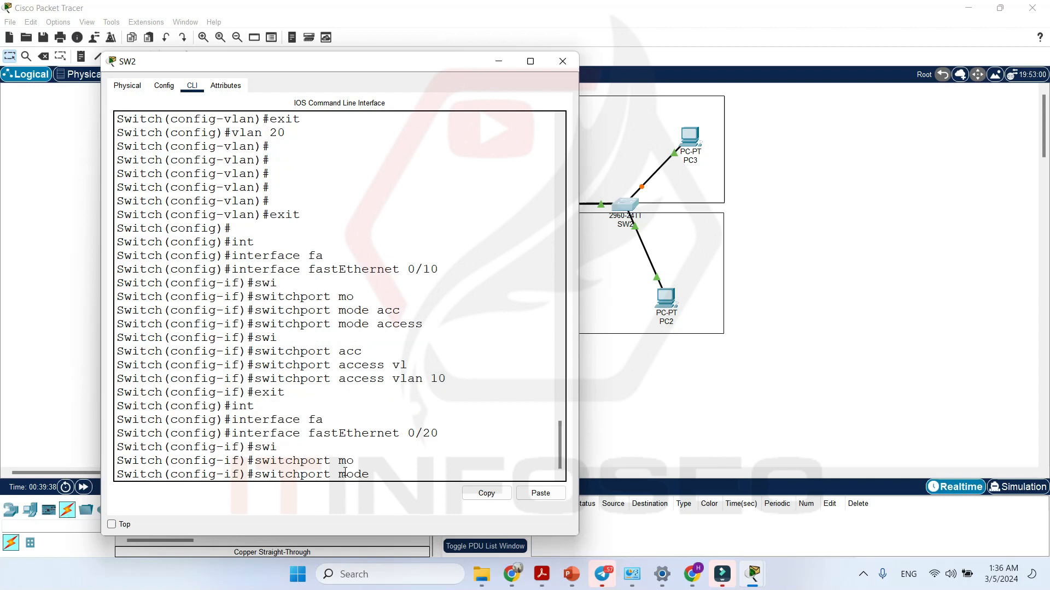
key("Tab")
type("acc")
key("Tab")
key("Return")
- Assign SW2's fastEthernet 0/20 to VLAN 20 with switchport access vlan 20, and close the switch window
type("swi")
key("Tab")
type("mo")
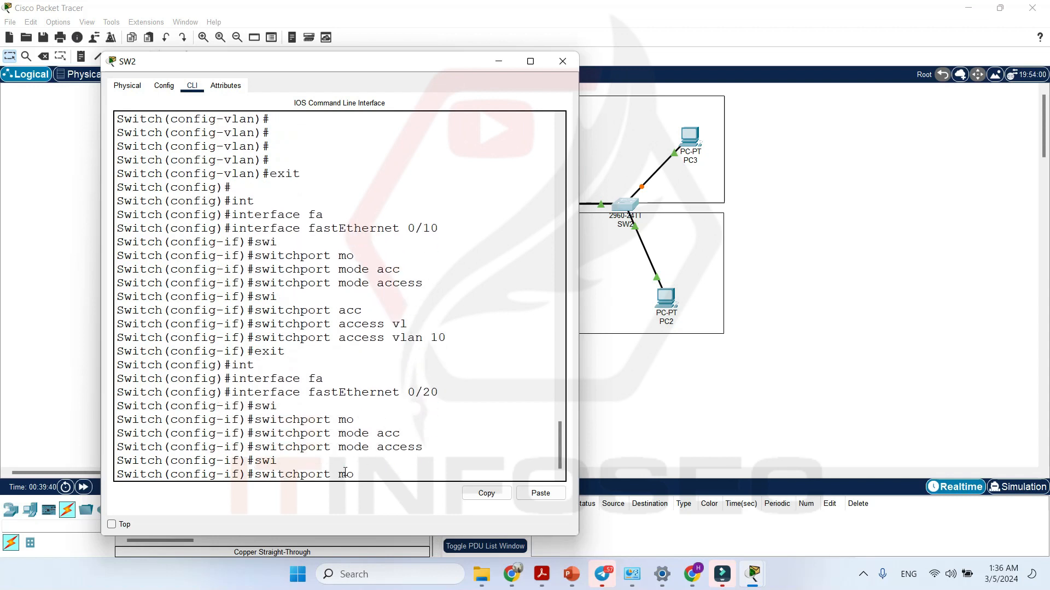
key("Tab")
key("BackSpace")
key("BackSpace")
key("BackSpace")
key("BackSpace")
type("access vl")
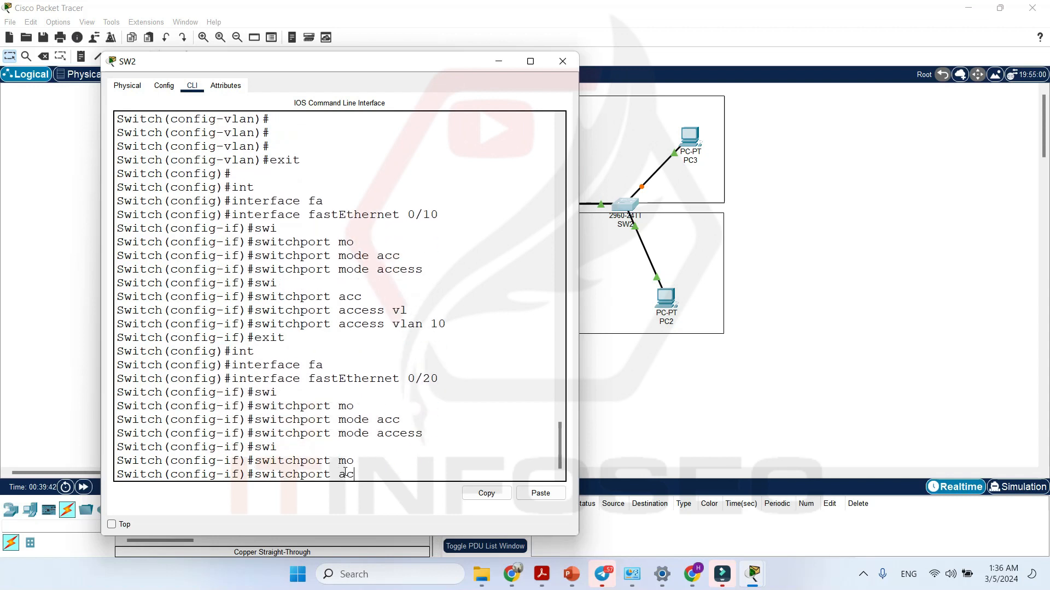
key("Tab")
type("vl")
key("Tab")
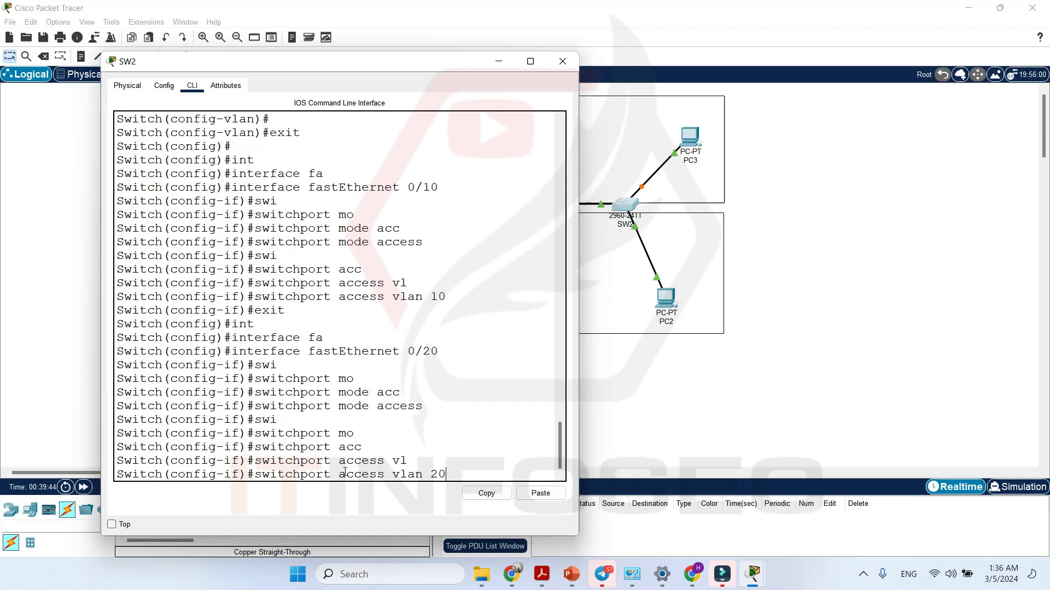
type("20")
key("Return")
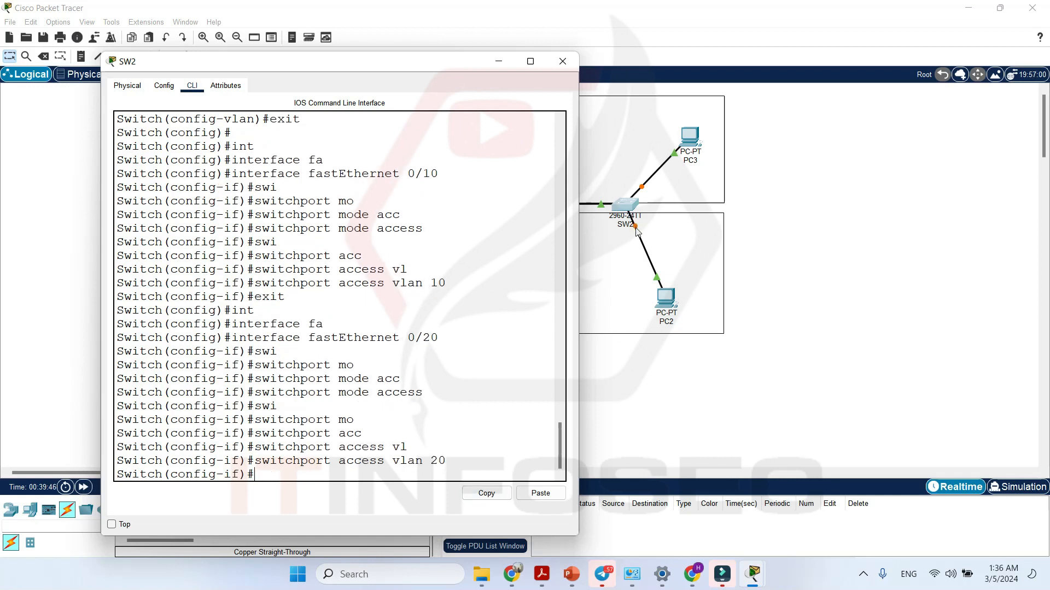
left_click(563, 62)
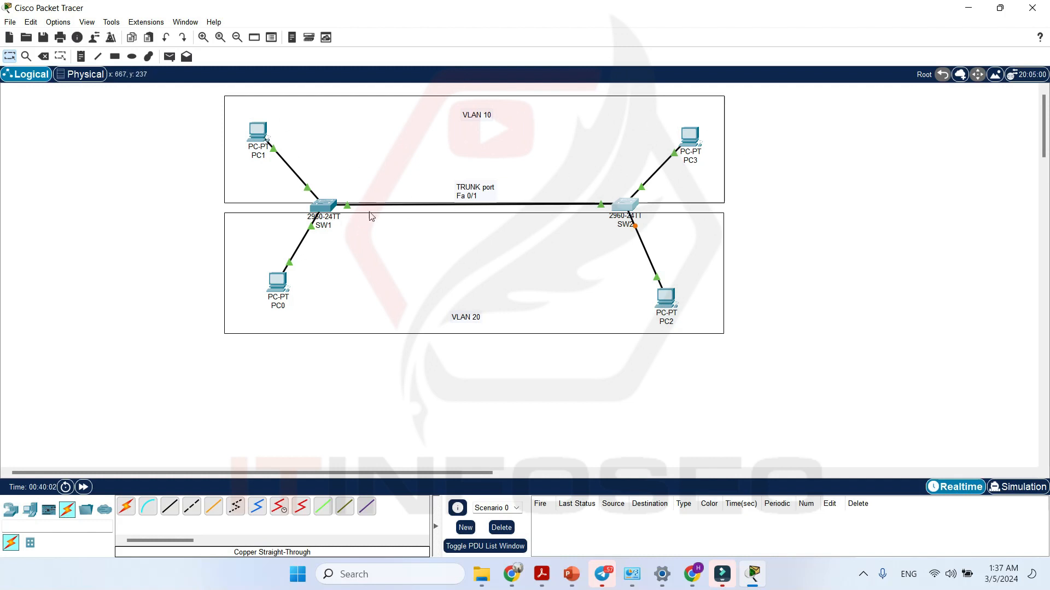
- Reopen SW1's command line and exit the fastEthernet 0/20 interface configuration
left_click(333, 211)
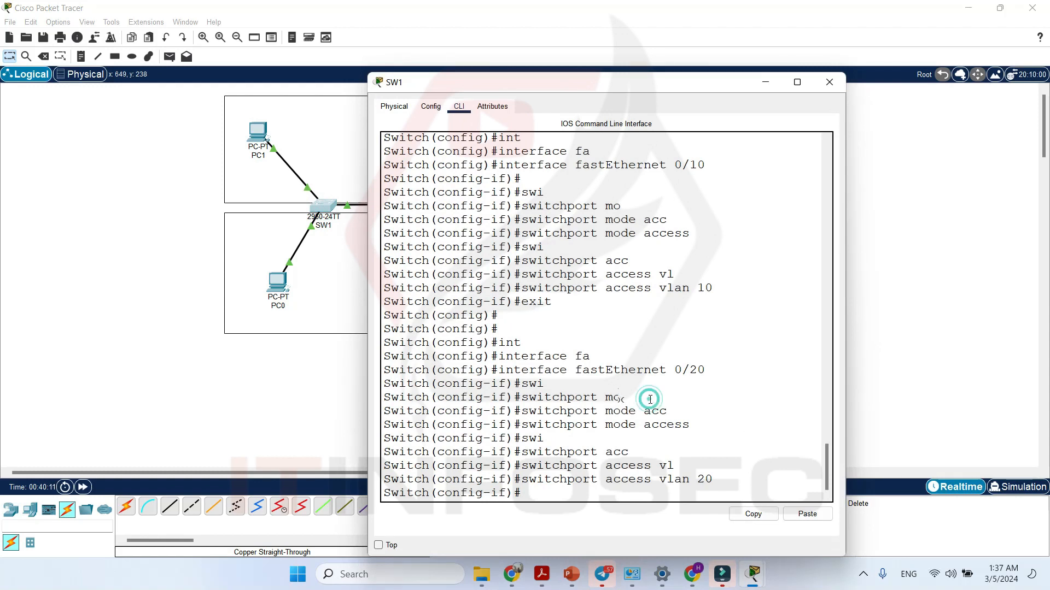
key("Return")
key("Return")
key("Return")
type("exit")
key("Return")
- Enter configuration of SW1's trunk-side interface fastEthernet 0/1
type("interface t")
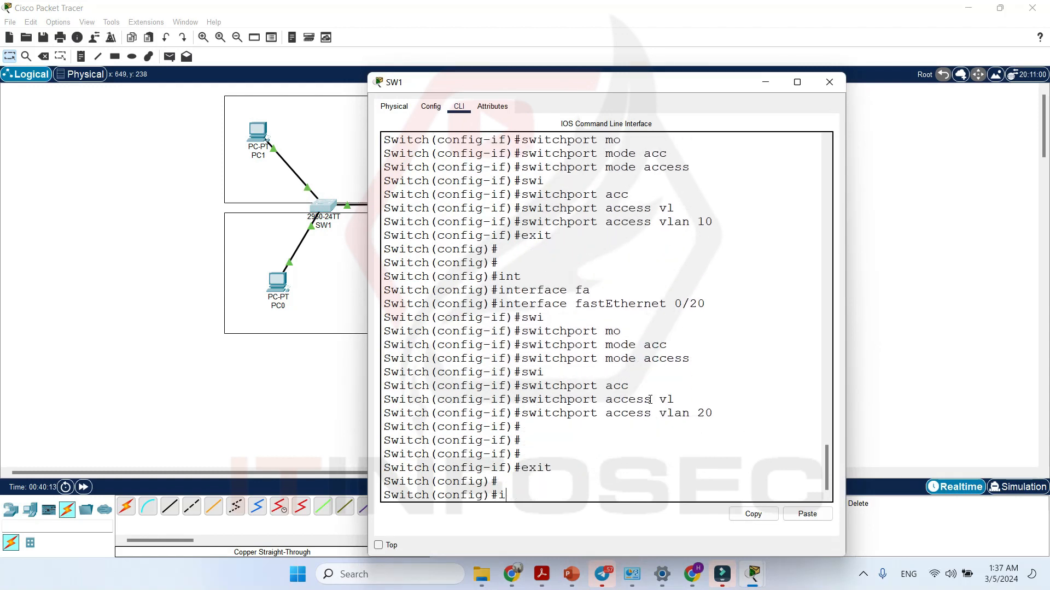
key("Tab")
type("t")
key("BackSpace")
type("face fastEthernet 0/1")
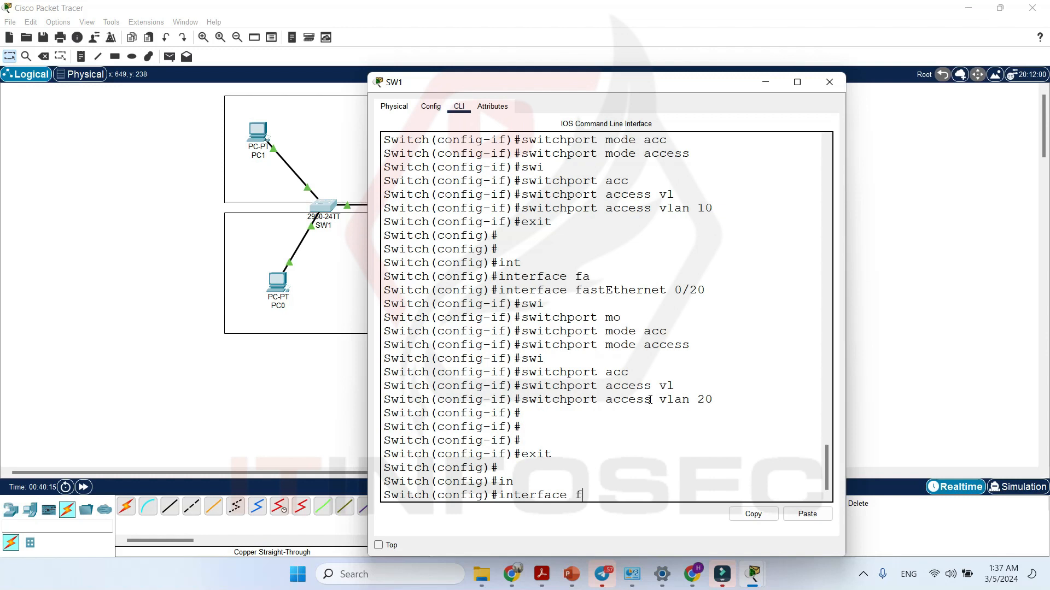
key("Tab")
type("0/1")
key("Return")
- Set SW1's fastEthernet 0/1 to trunk mode with switchport mode trunk
type("switchport m")
key("Tab")
type("m")
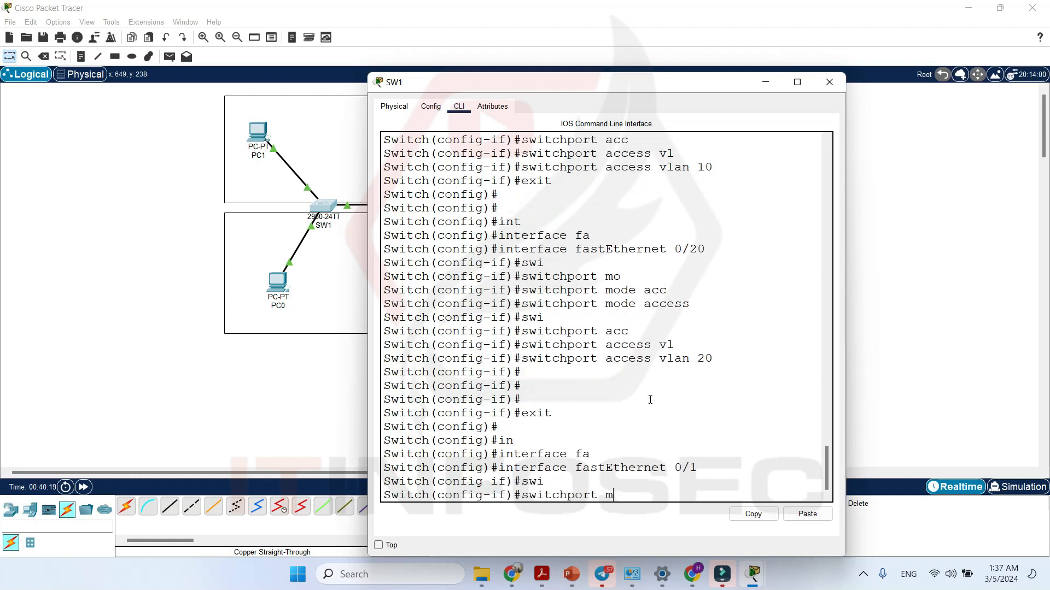
type("o")
key("Tab")
type("tr")
key("Tab")
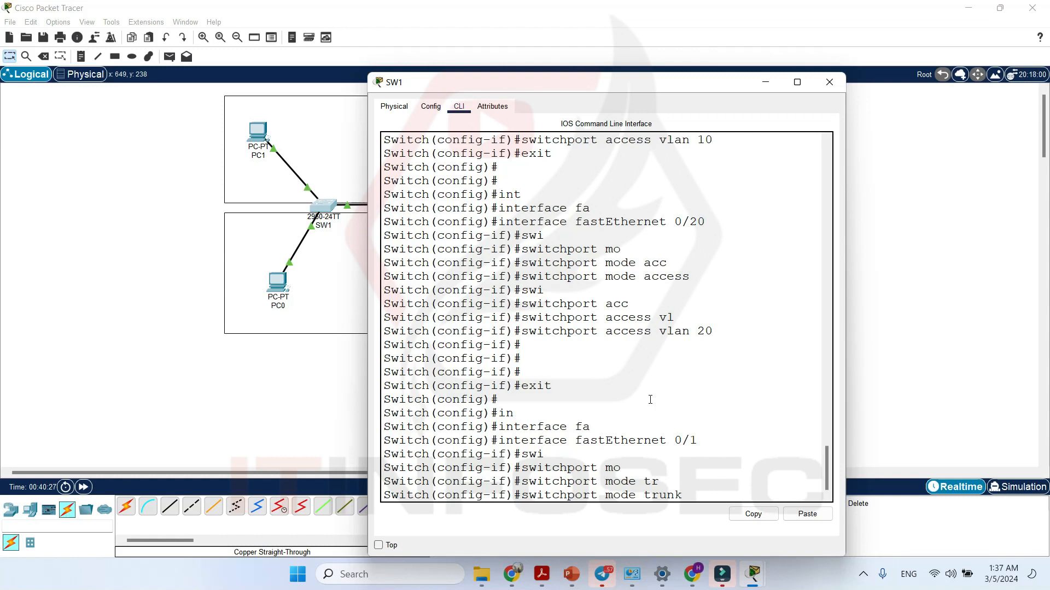
key("Return")
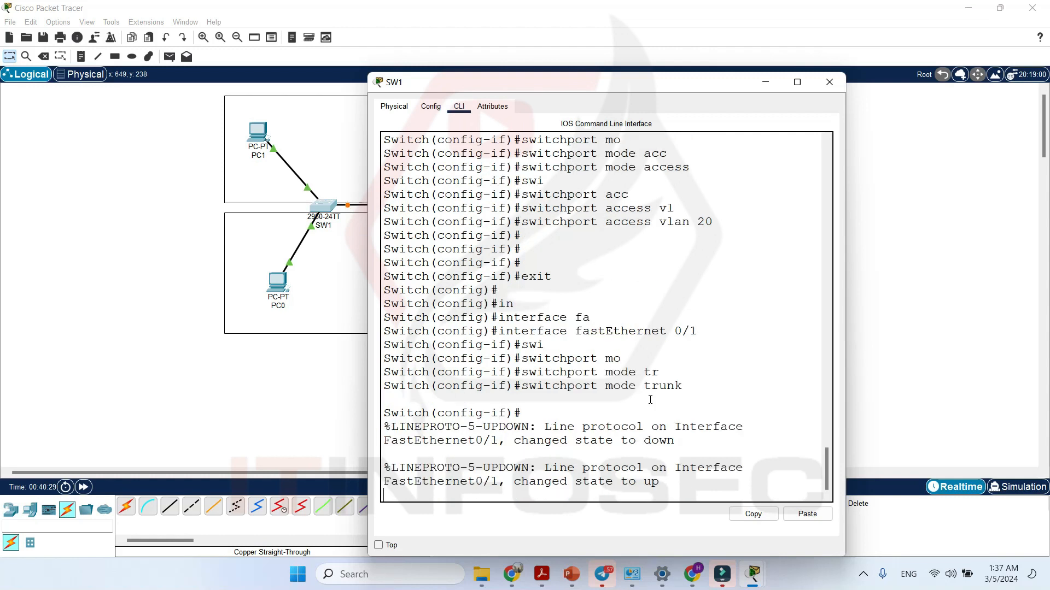
key("Return")
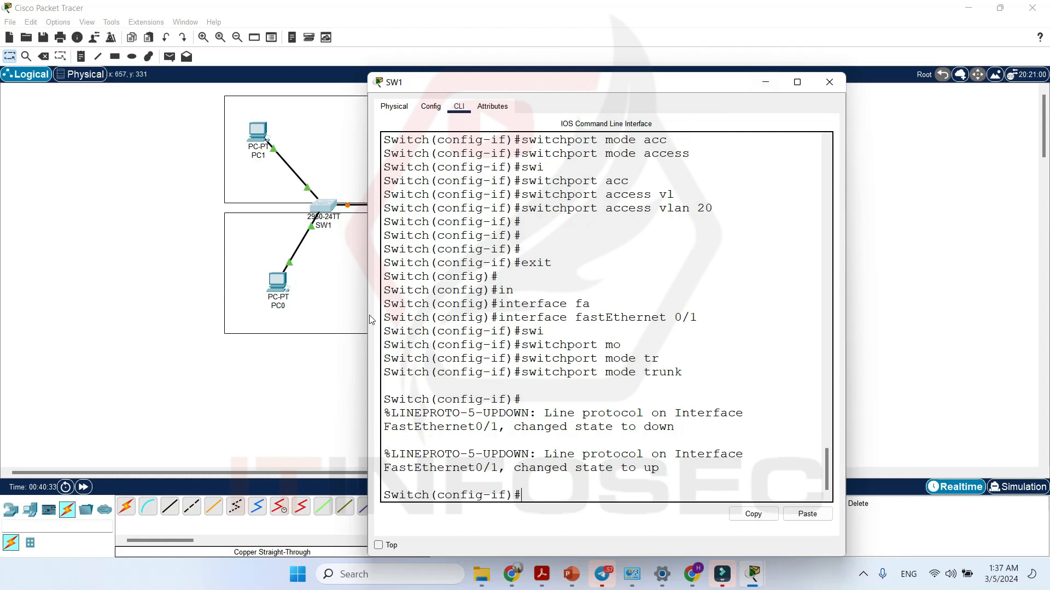
- Widen the SW1 window to read the FastEthernet0/1 line protocol messages, and close the window
left_click_drag(369, 316, 107, 310)
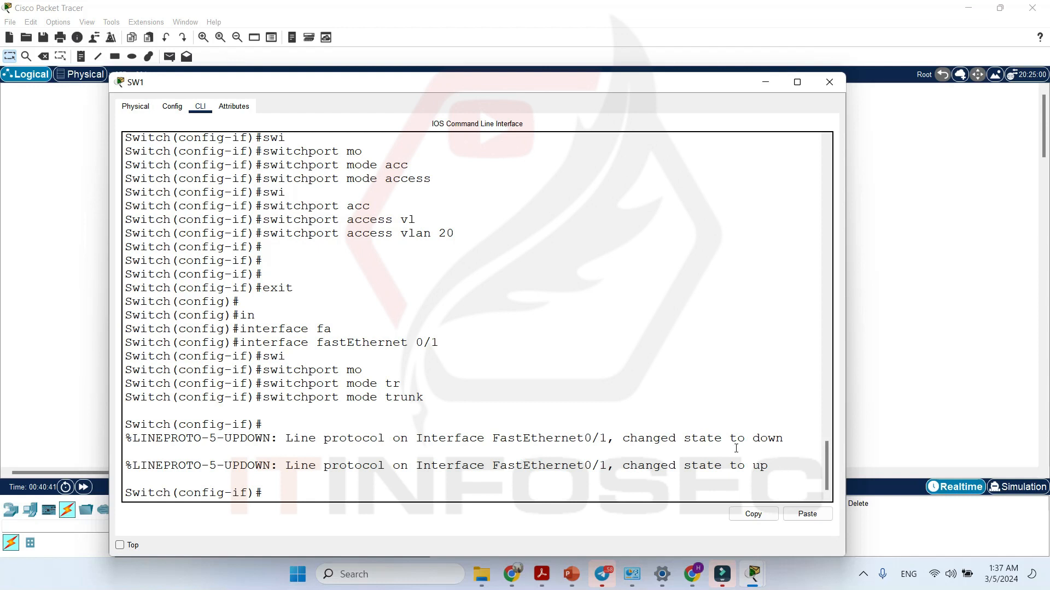
double_click(767, 439)
left_click(829, 83)
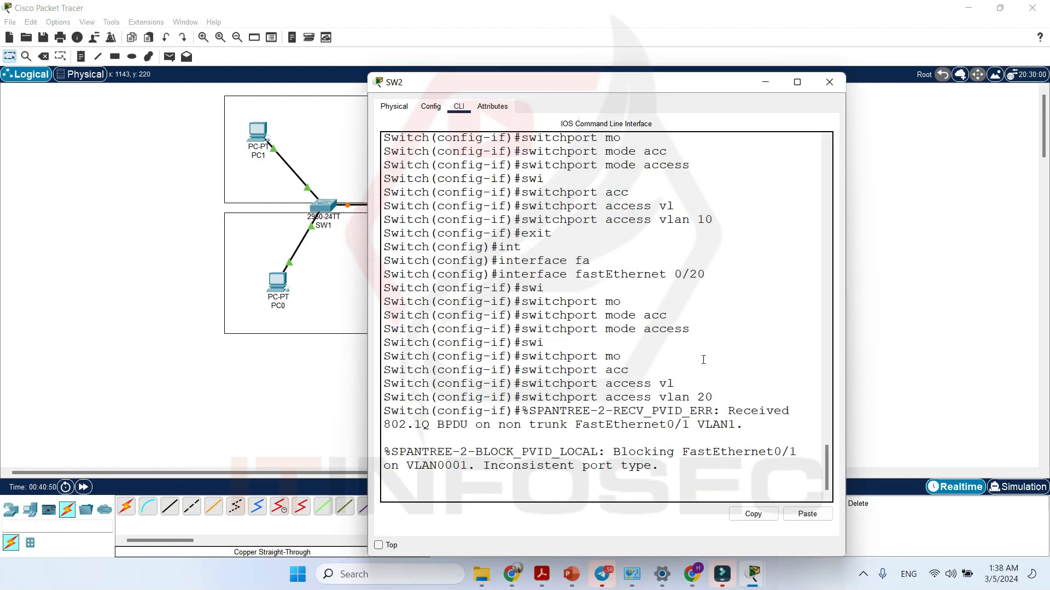
- Exit the fastEthernet 0/20 interface configuration in SW2's command line
key("Return")
key("Return")
key("Return")
key("Return")
type("exit")
key("Return")
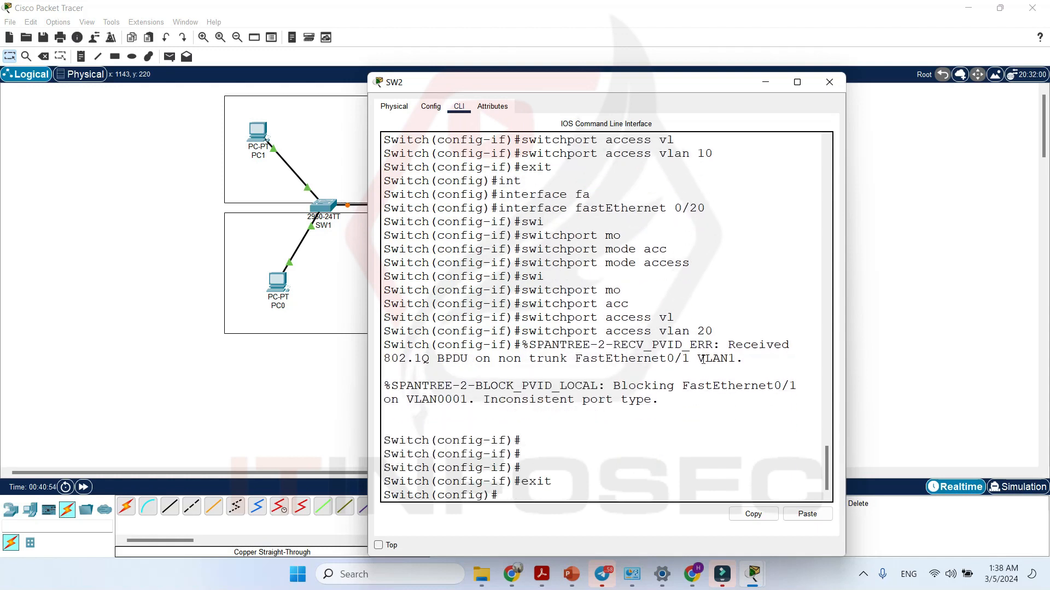
- Enter configuration of SW2's trunk-side interface fastEthernet 0/1
type("int")
key("Tab")
type("fa")
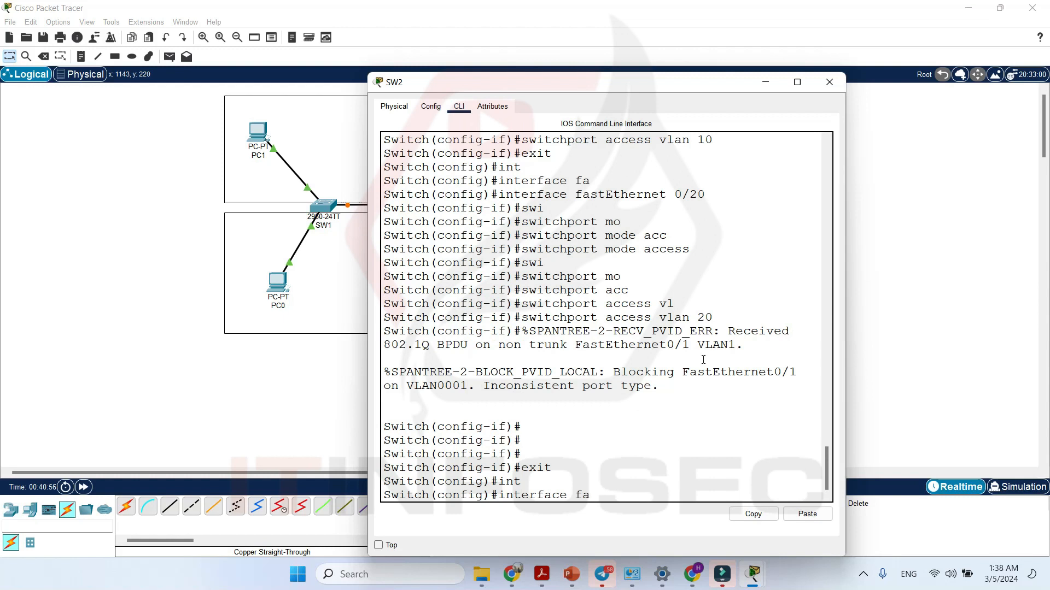
key("Tab")
type("0/1")
key("Return")
- Set SW2's fastEthernet 0/1 to trunk mode with switchport mode trunk
type("swi")
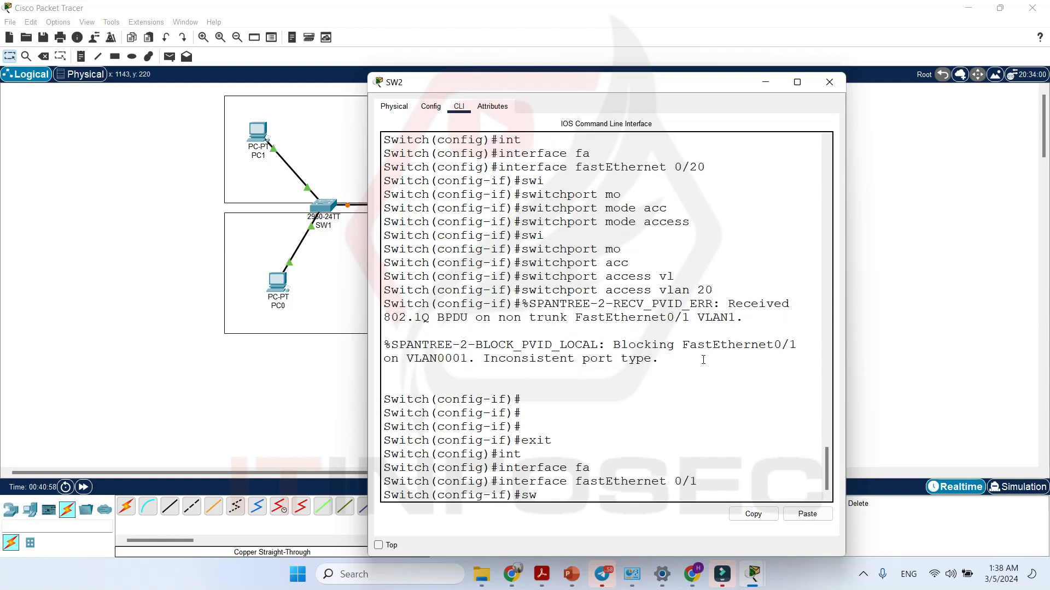
key("Tab")
type("mo")
key("Tab")
type("tr")
key("Tab")
key("Return")
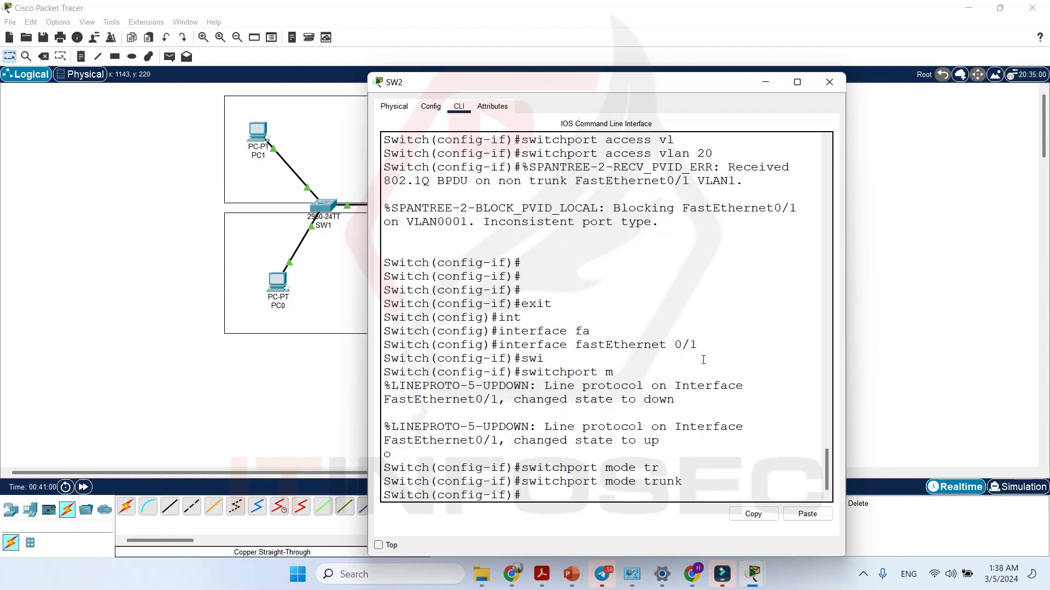
- Leave configuration mode on SW2 and return to the privileged prompt with the end command
key("Return")
key("Return")
key("Return")
type("end")
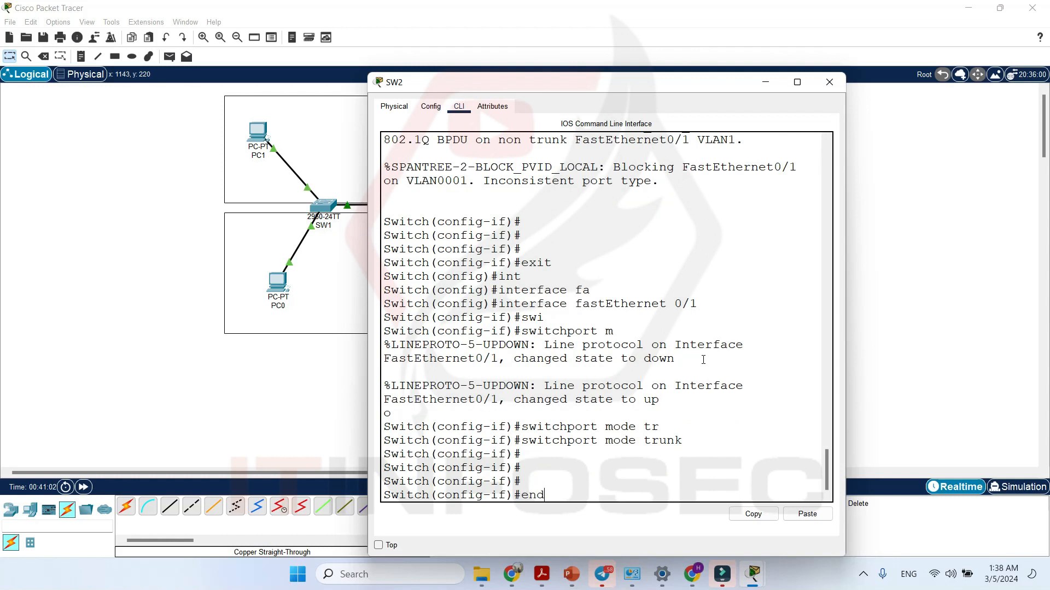
key("Return")
key("Return")
key("Return")
key("Return")
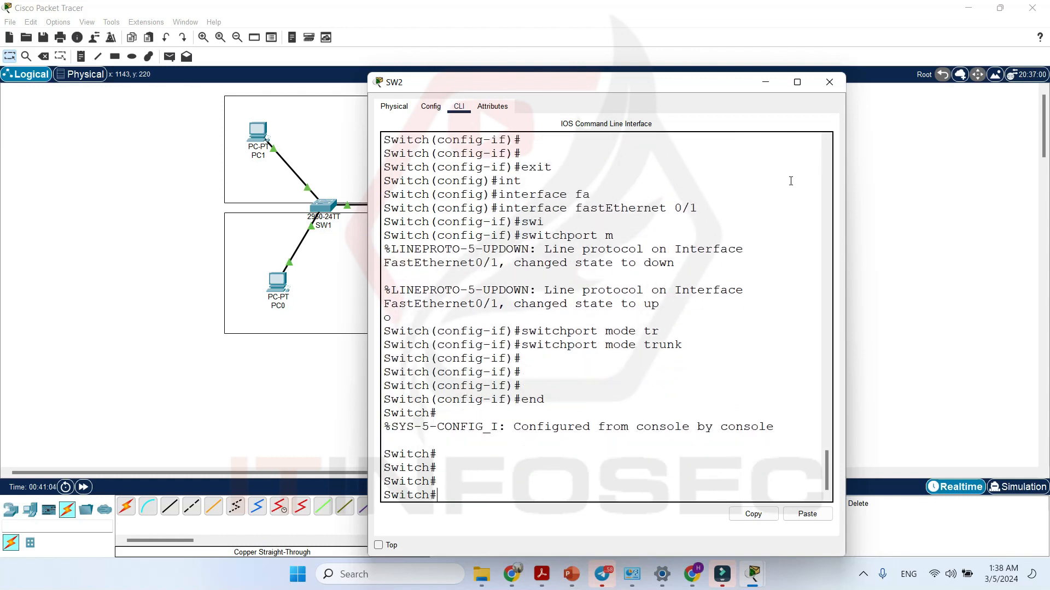
- Maximize the SW2 window and list the switch's VLANs with show vlan bri
left_click(797, 82)
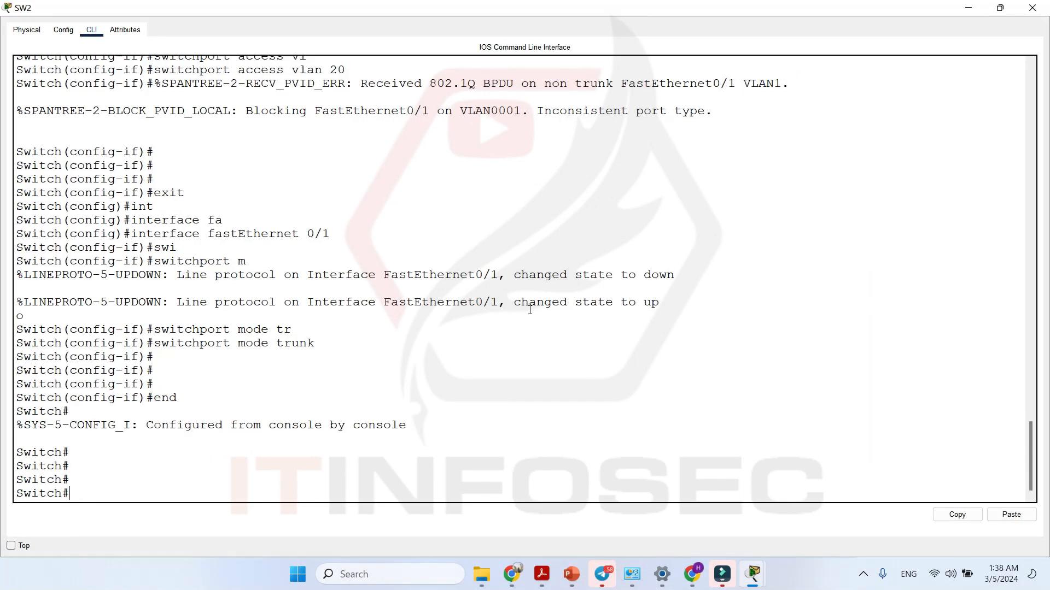
key("Return")
key("Return")
type("sh")
key("Tab")
type("int")
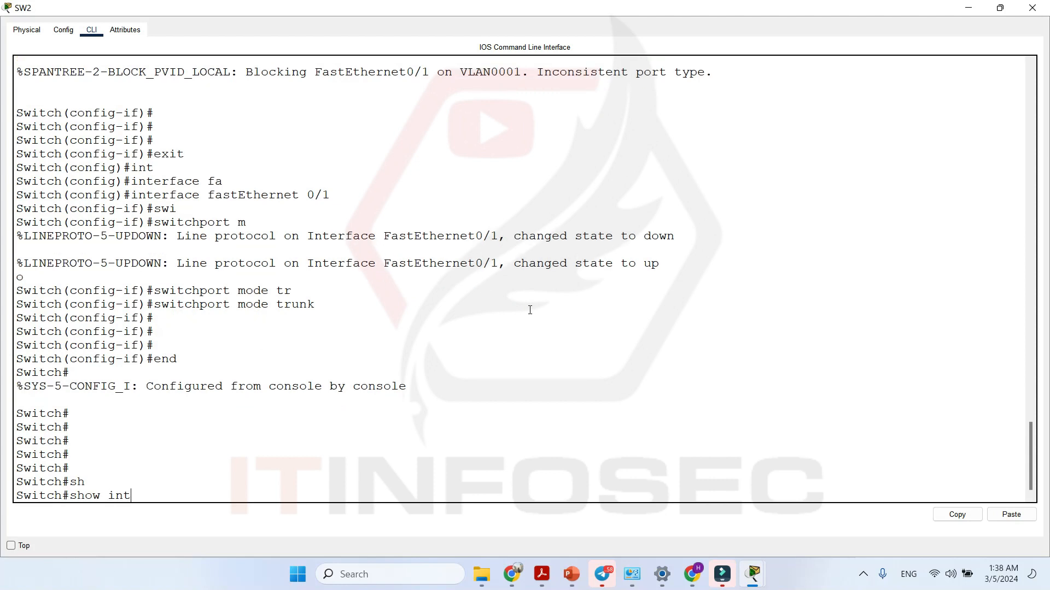
key("BackSpace")
key("BackSpace")
key("BackSpace")
type("vlan")
key("Tab")
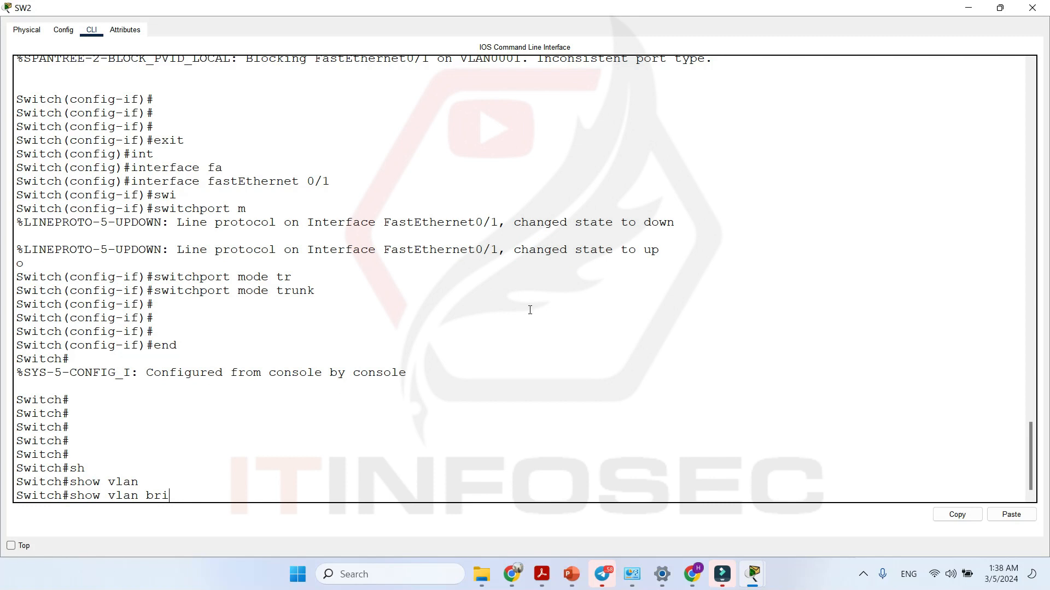
key("Return")
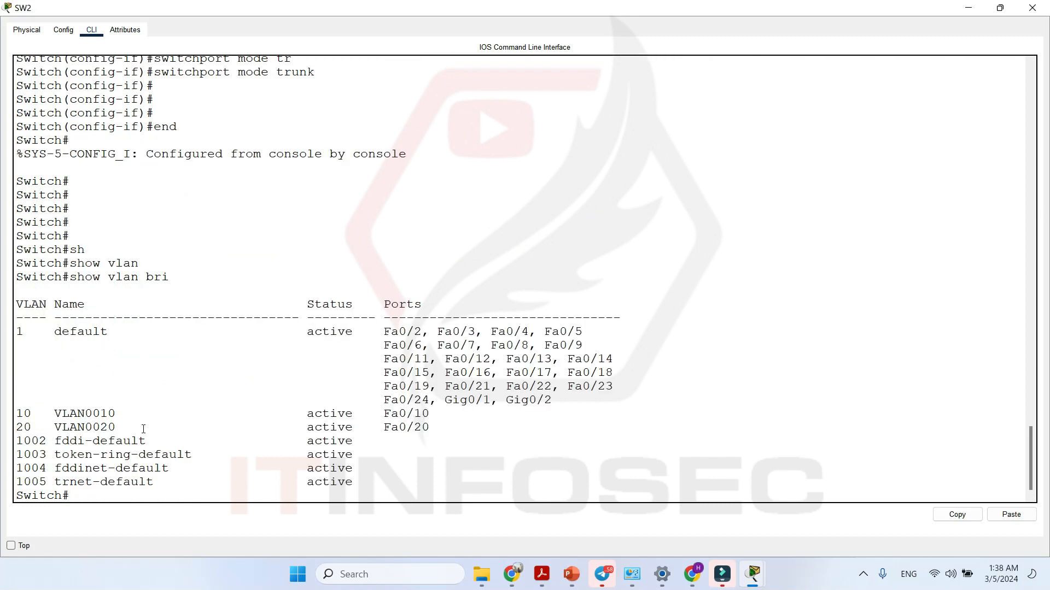
- Examine the VLAN 10 and VLAN 20 rows and their assigned ports in SW2's VLAN table
triple_click(54, 415)
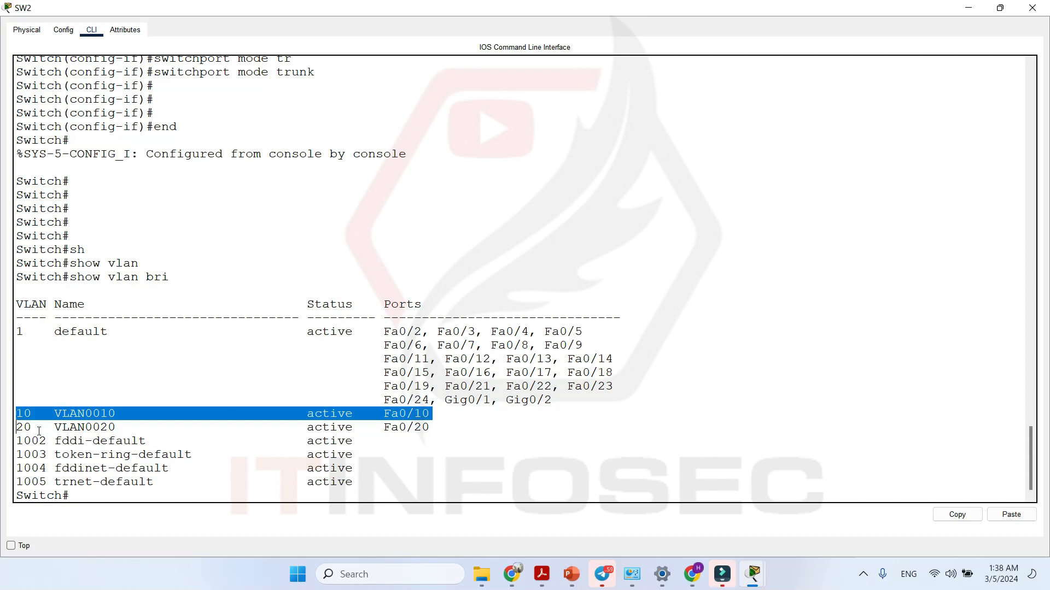
triple_click(54, 428)
double_click(54, 428)
left_click(393, 431)
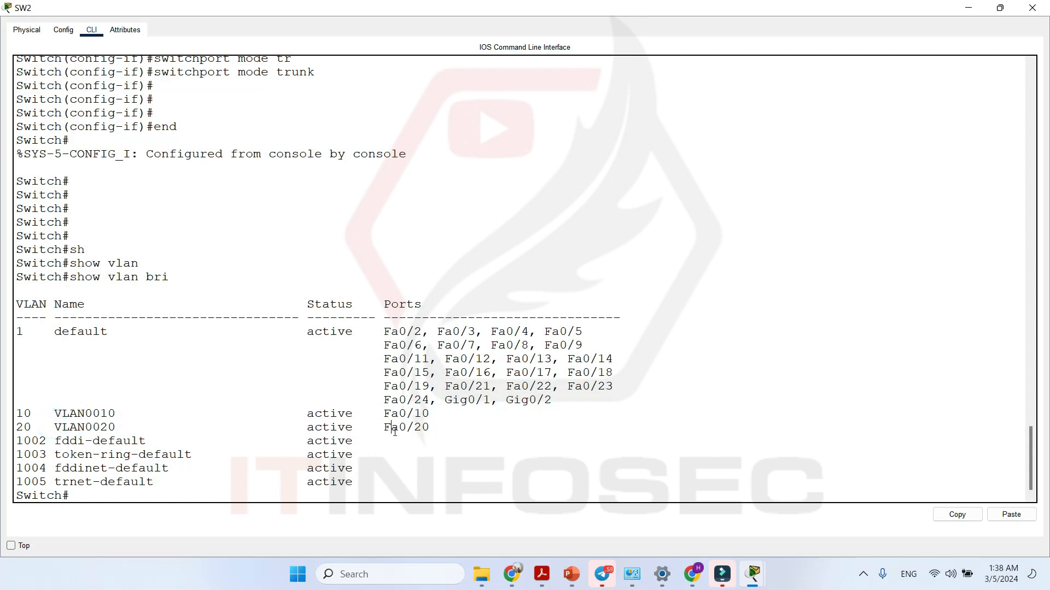
triple_click(394, 432)
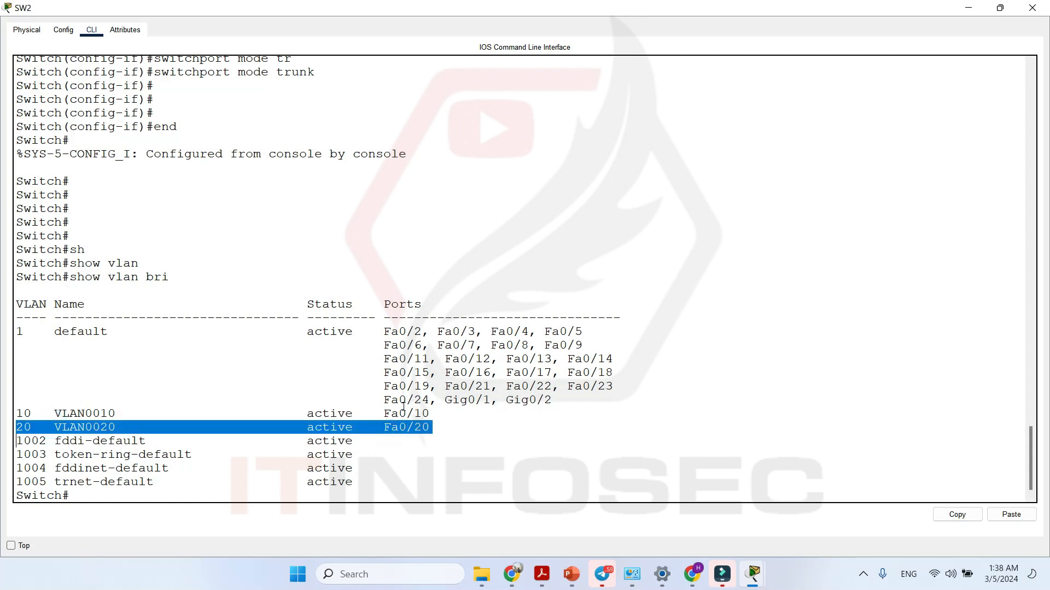
- Try to list SW2's interfaces in short form with sh interfaces bri
key("Return")
key("Return")
key("Return")
type("sh int")
key("Tab")
type("bri")
key("Tab")
key("Return")
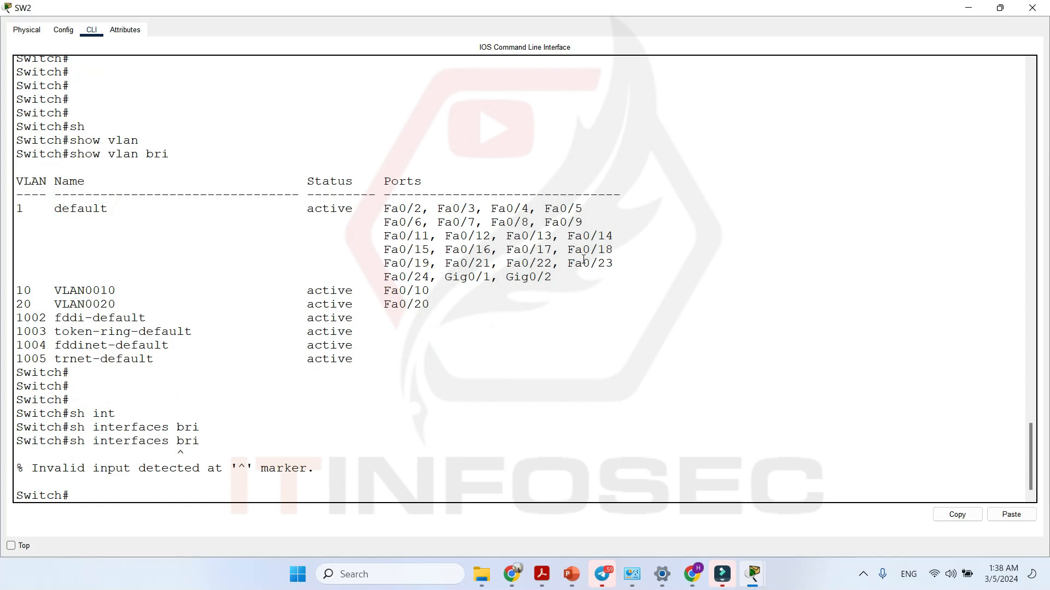
- List the connection state and VLAN of SW2's ports with show interfaces status
key("Return")
key("Return")
key("Return")
type("sh")
key("Tab")
type("int")
key("Tab")
type("st")
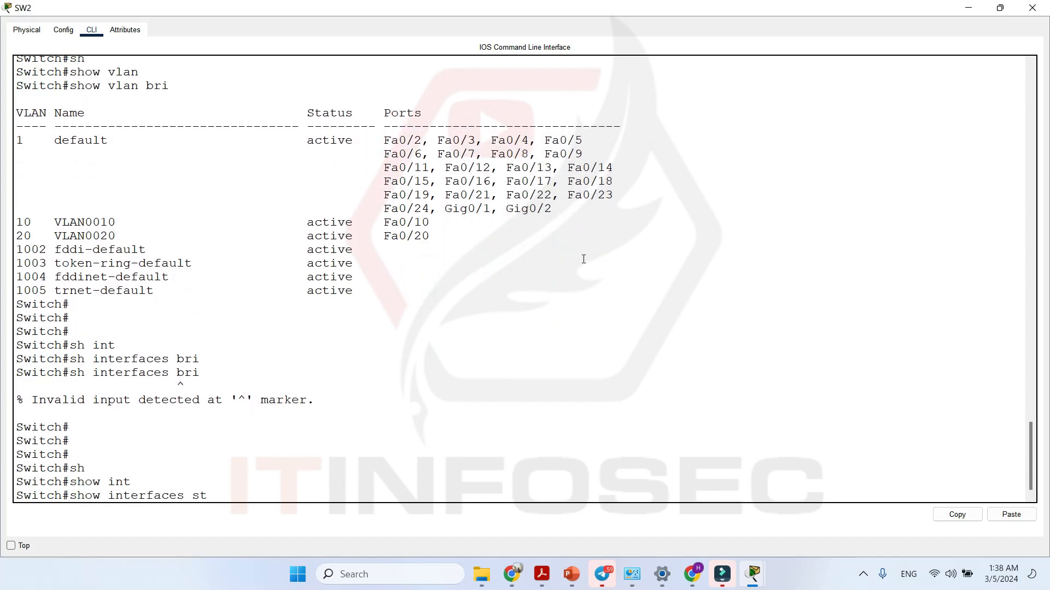
type("atus")
key("Return")
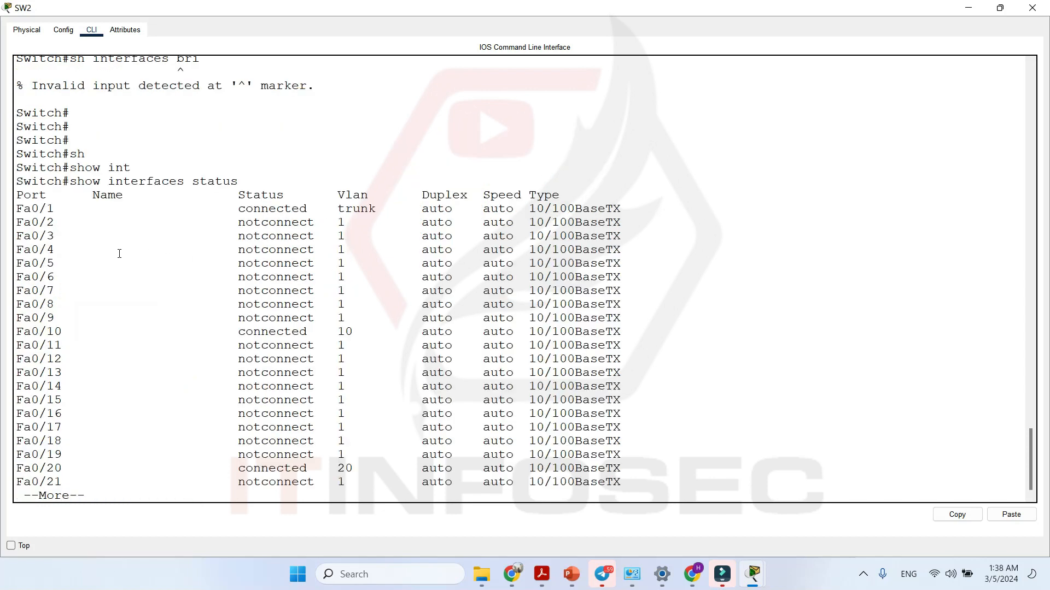
- Check the Fa0/10 and Fa0/20 rows in SW2's interface status list, and close the SW2 window
triple_click(53, 333)
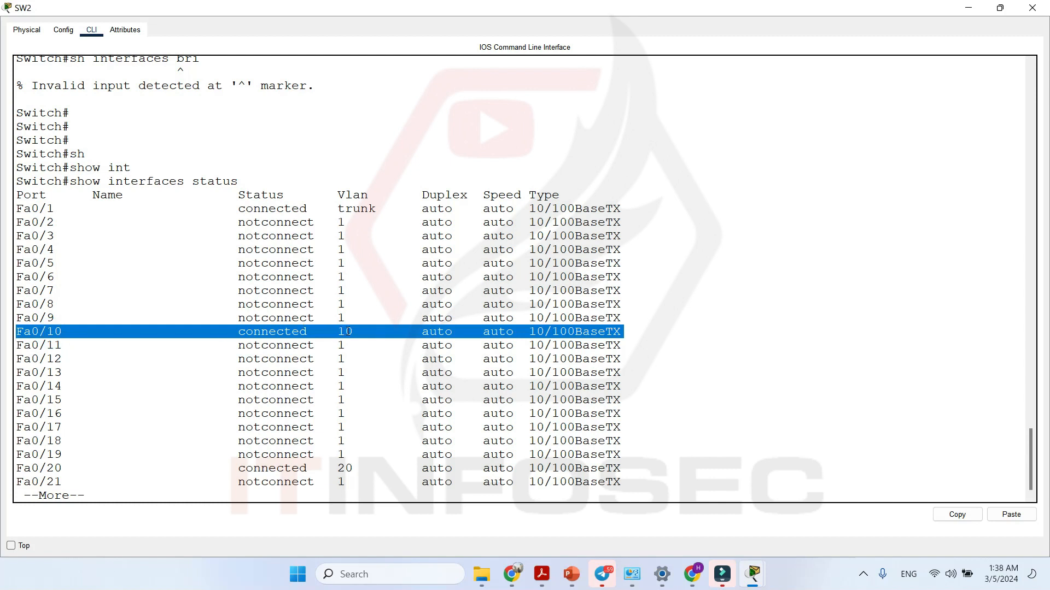
triple_click(55, 469)
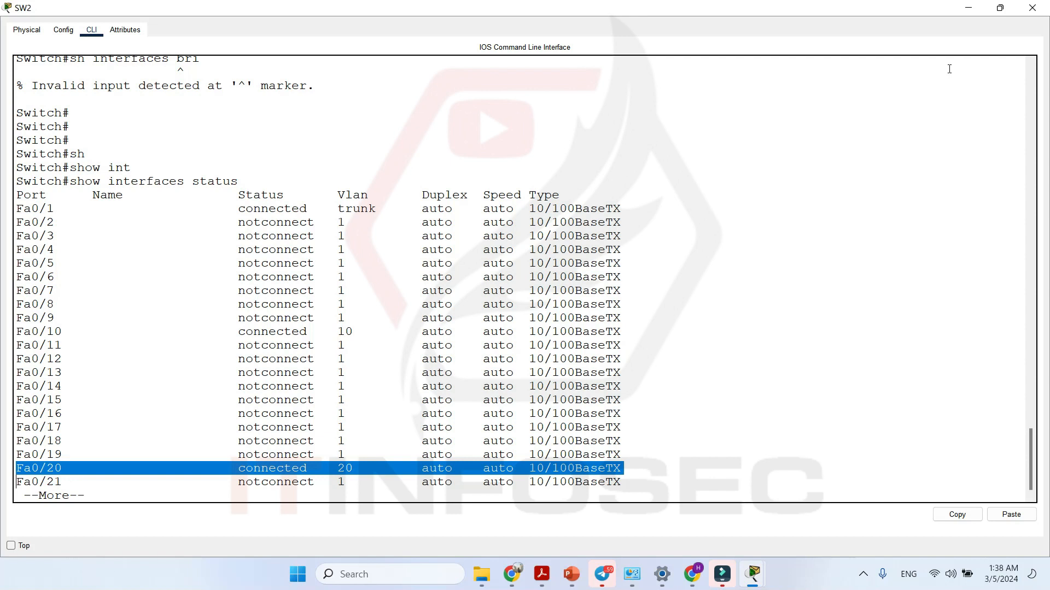
left_click(1031, 8)
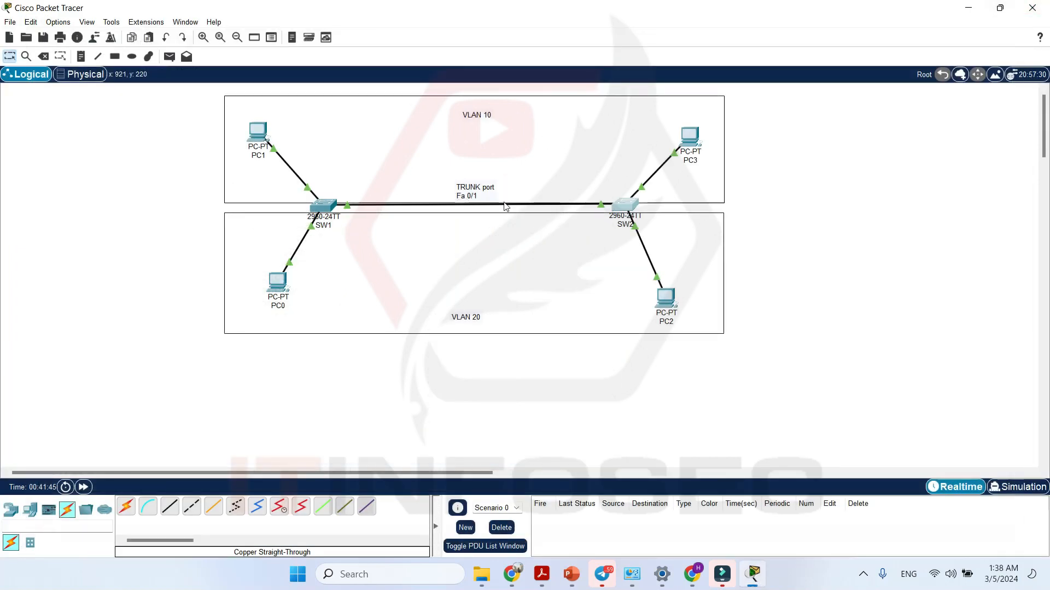
- Open SW1's command line and leave its configuration mode with the end command
left_click(329, 207)
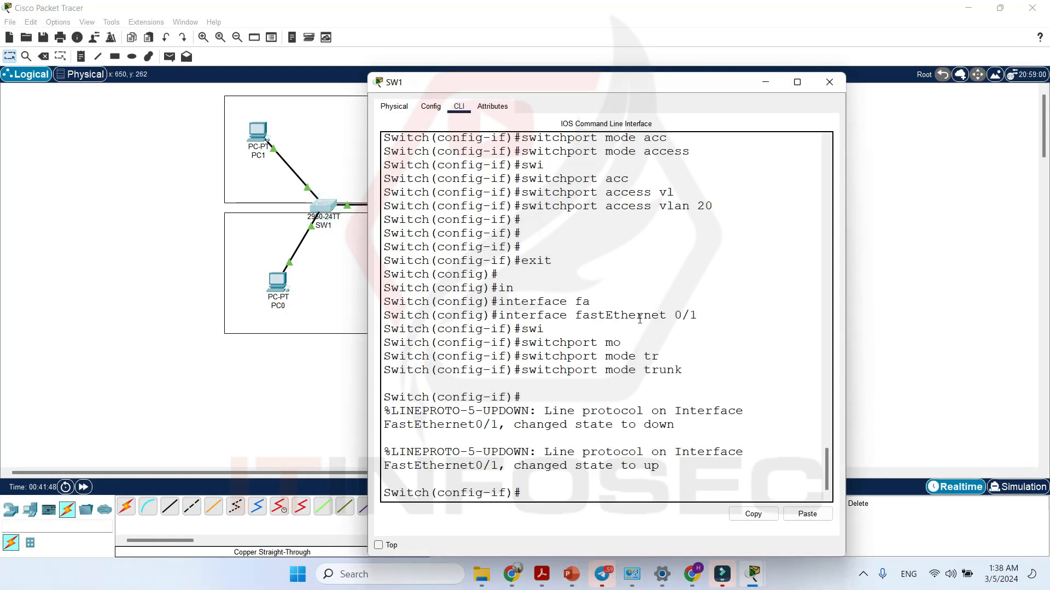
left_click(624, 481)
key("Return")
key("Return")
key("Return")
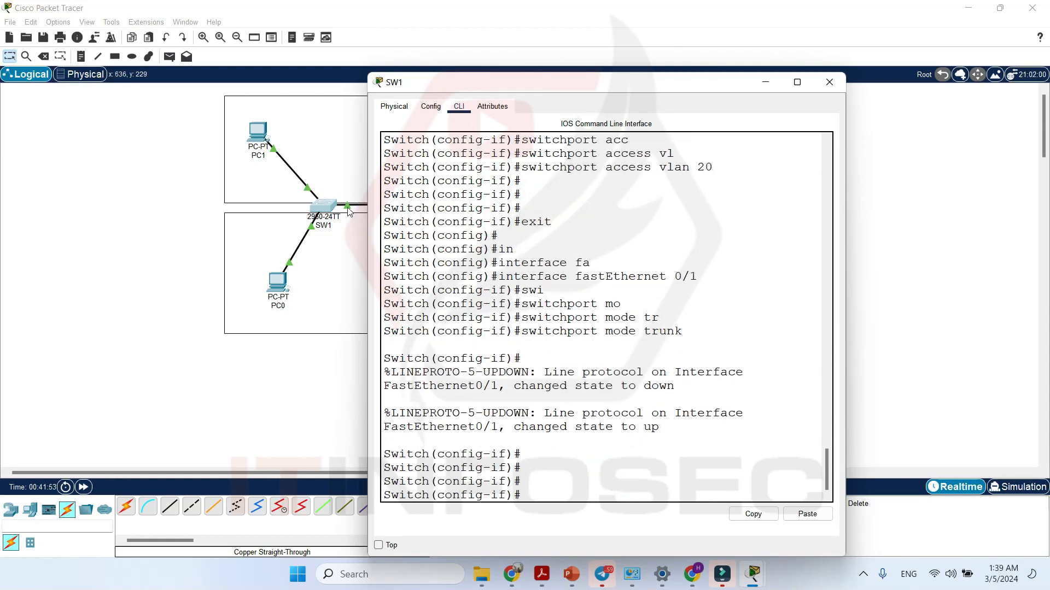
left_click_drag(507, 86, 635, 28)
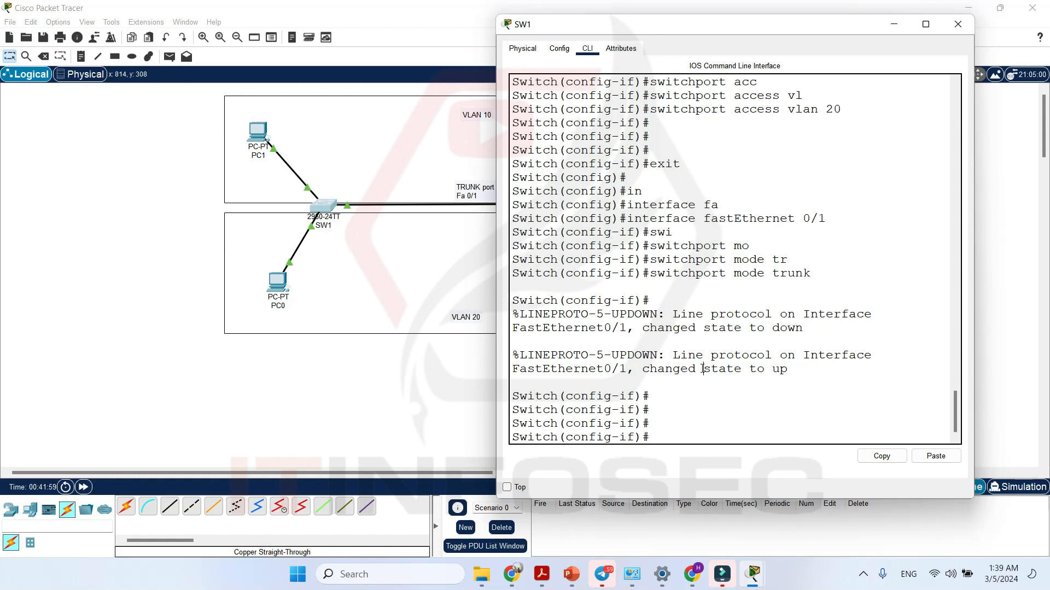
type("end")
key("Return")
- Display SW1's trunk port information with show interfaces trunk
type("s")
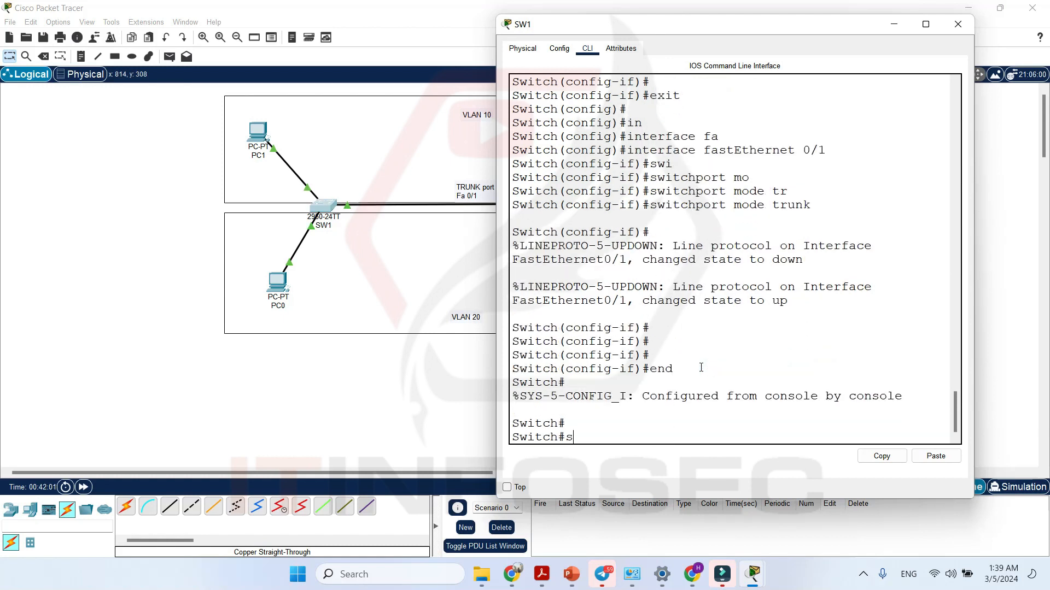
type("how in")
key("Tab")
type("int")
key("Tab")
type("t")
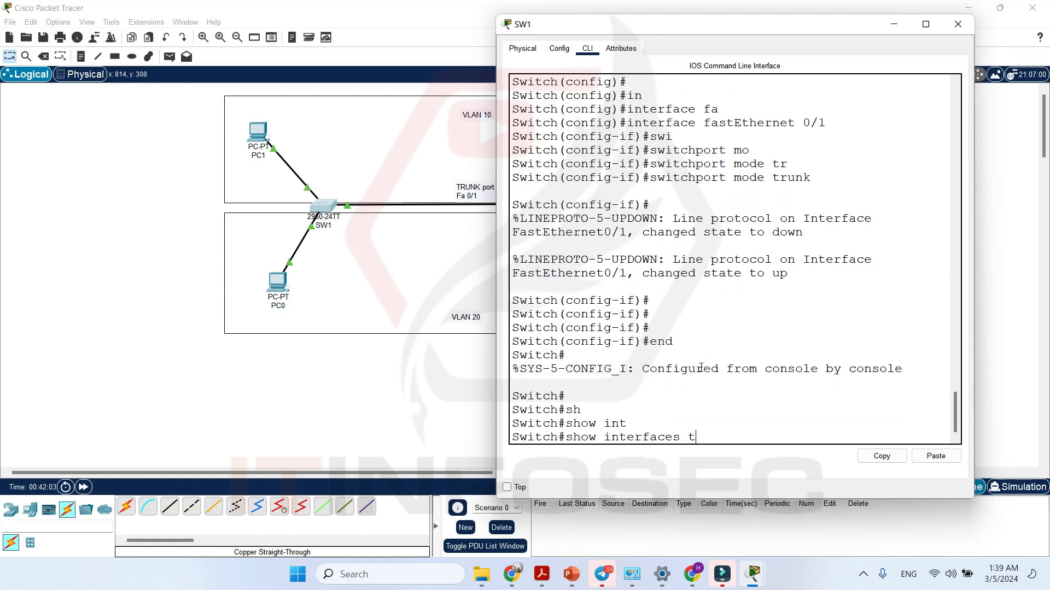
type("r")
key("Tab")
key("Return")
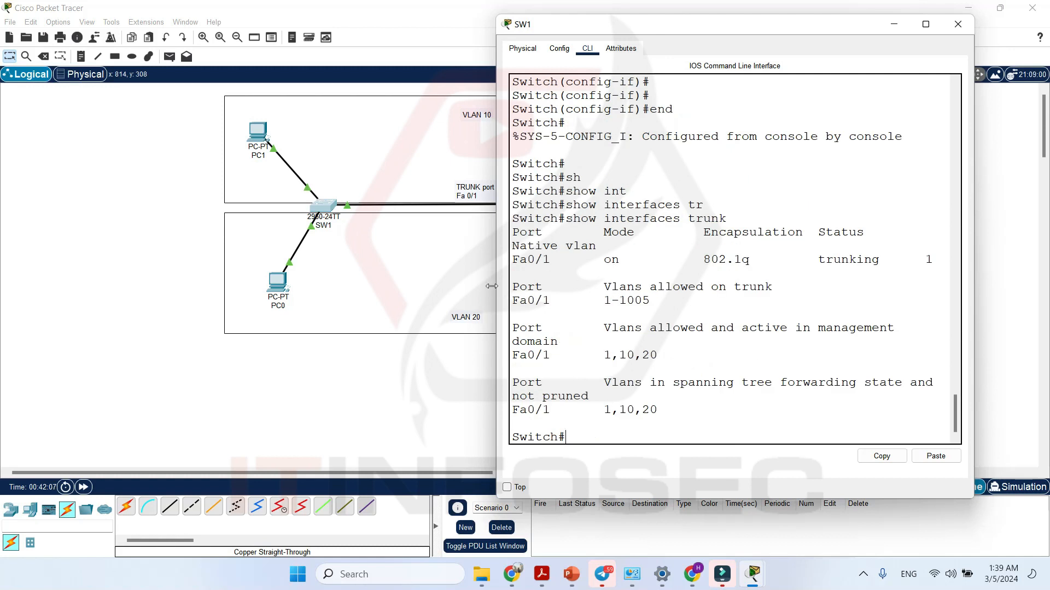
- Widen the SW1 window, examine Fa0/1's trunk mode, encapsulation, status and native VLAN, and close the window
left_click_drag(495, 286, 134, 287)
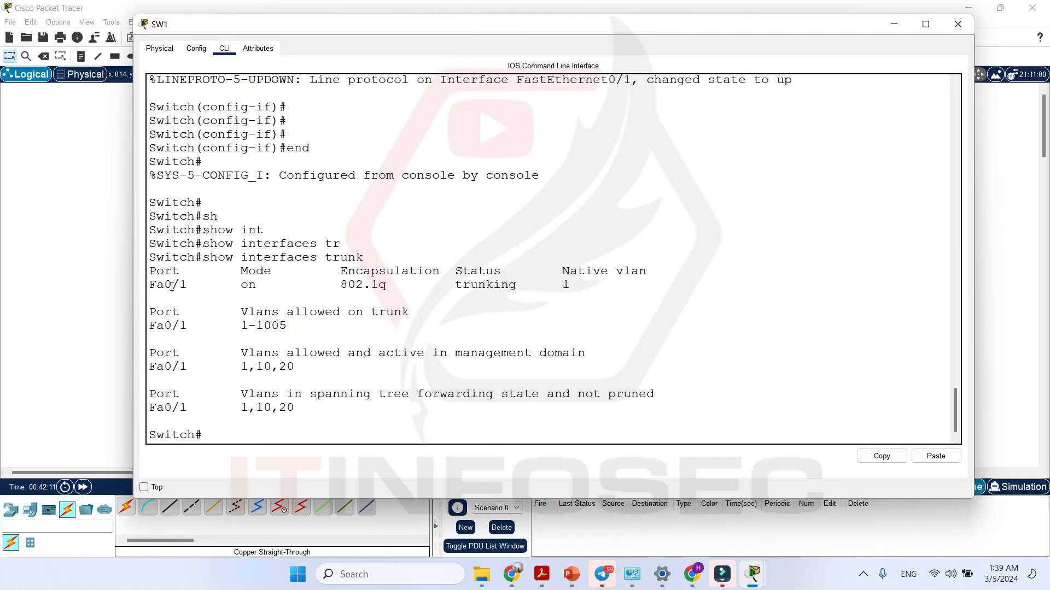
left_click_drag(187, 283, 149, 284)
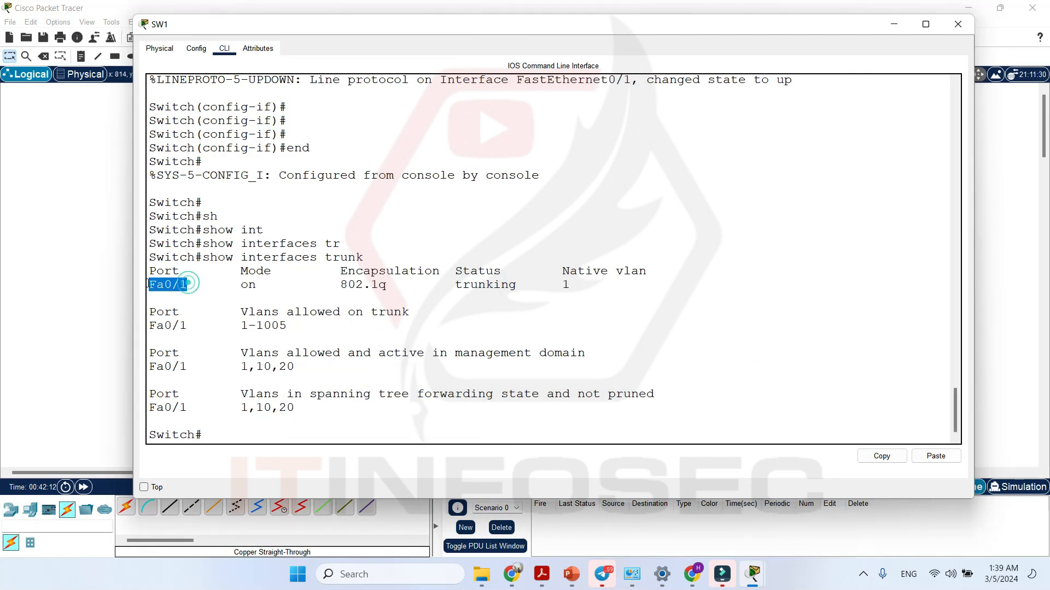
double_click(252, 282)
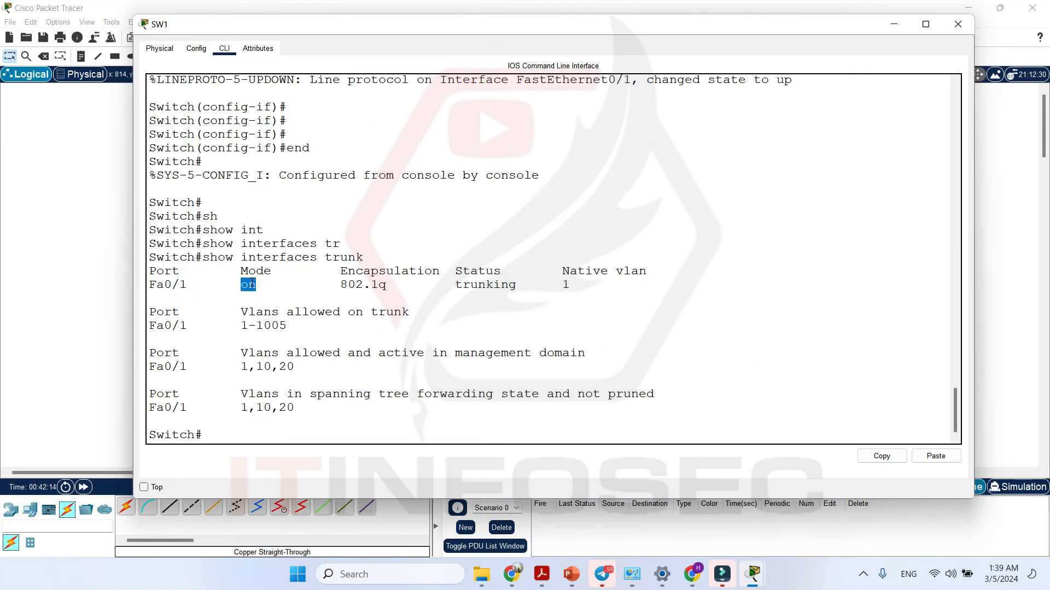
left_click(392, 285)
left_click_drag(340, 284, 389, 286)
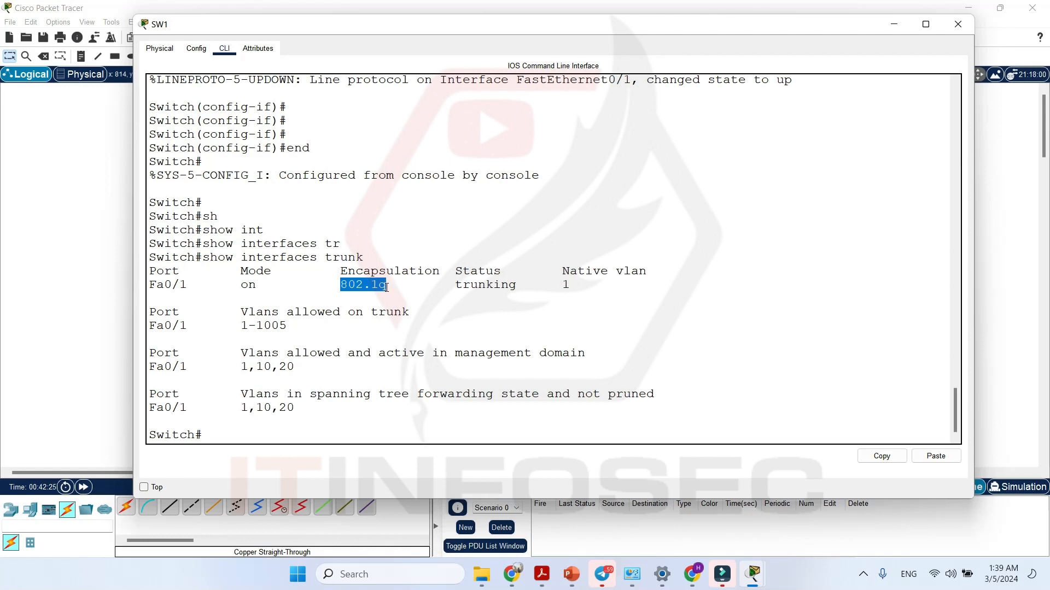
double_click(485, 285)
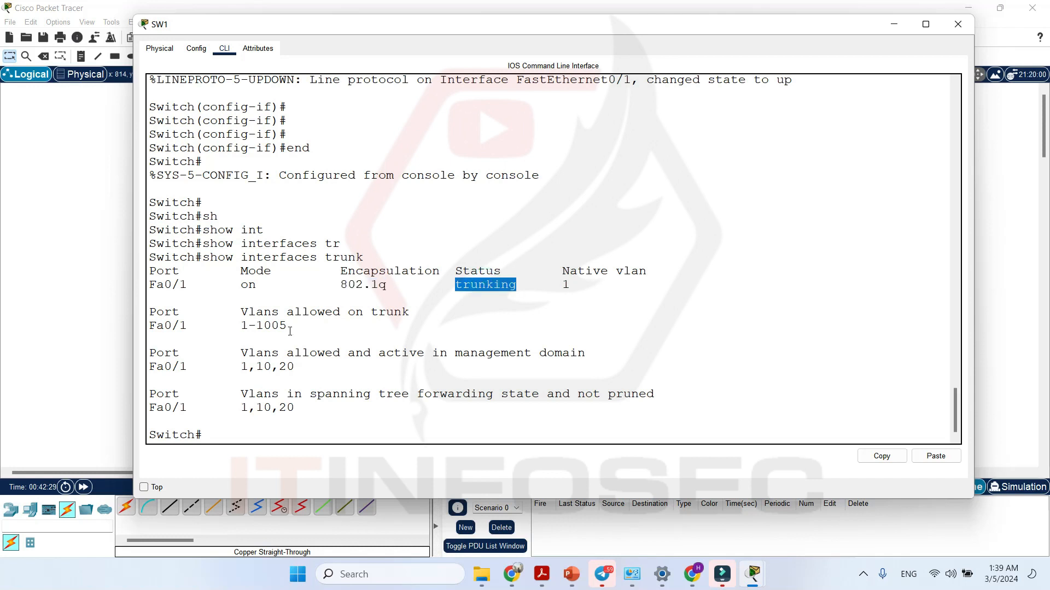
mouse_move(635, 290)
left_mouse_down()
mouse_move(511, 274)
mouse_move(617, 290)
left_mouse_up()
left_click(510, 275)
left_click(563, 285)
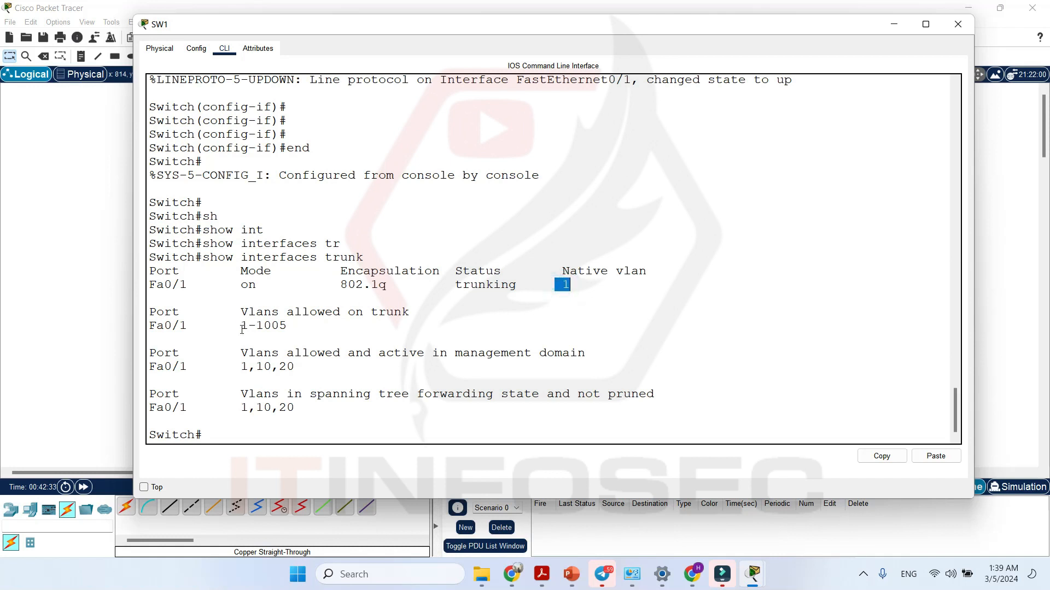
left_click(958, 25)
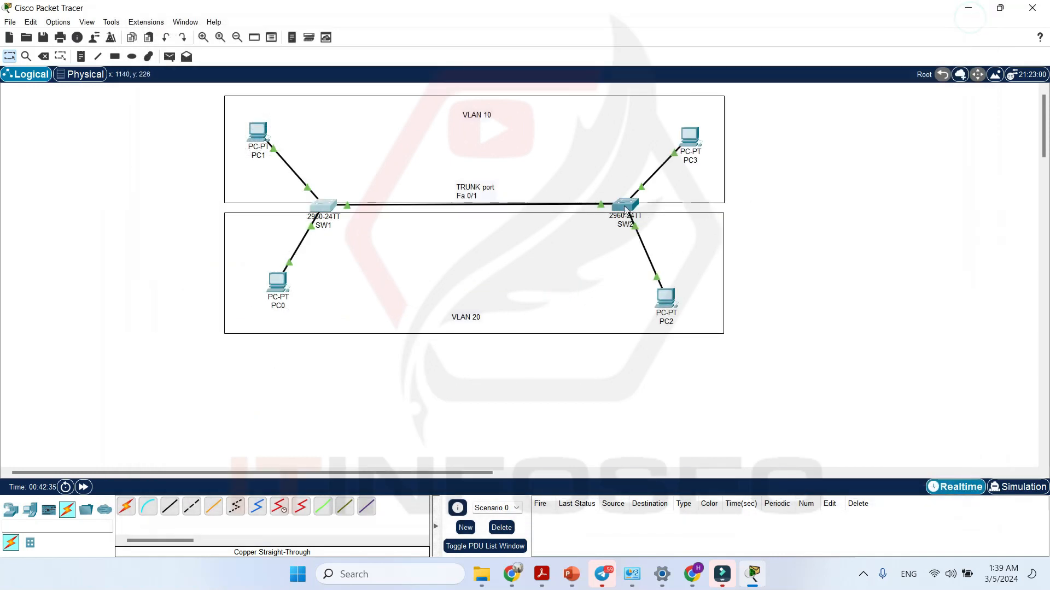
- Reopen SW2's command line and page through the rest of the interface status list to the prompt
left_click(623, 205)
left_click(584, 263)
key("Return")
key("Return")
key("Return")
key("Return")
key("Return")
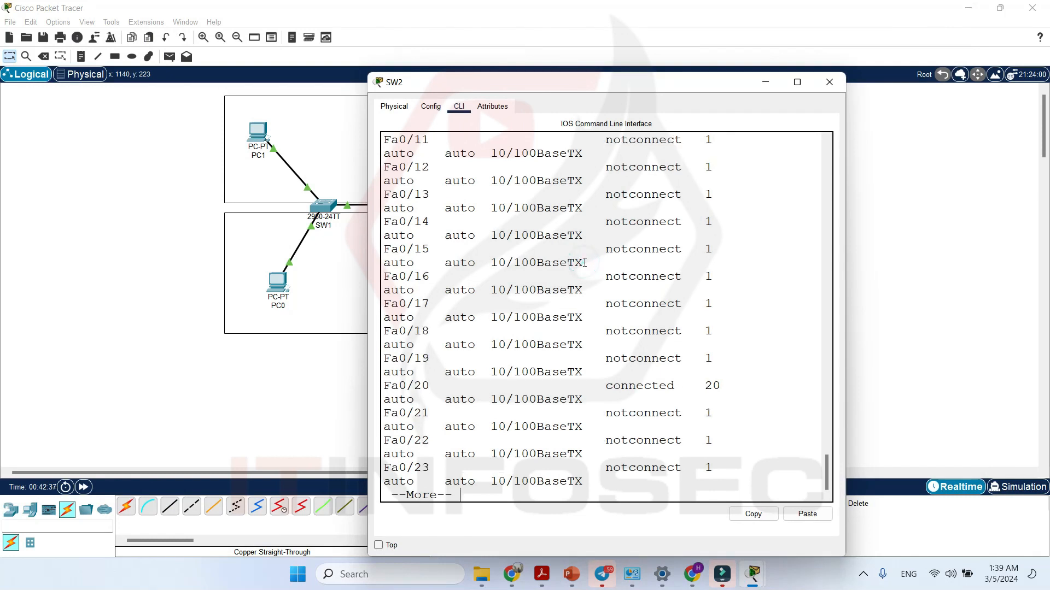
key("Return")
key("Return")
key("Return")
key("Return")
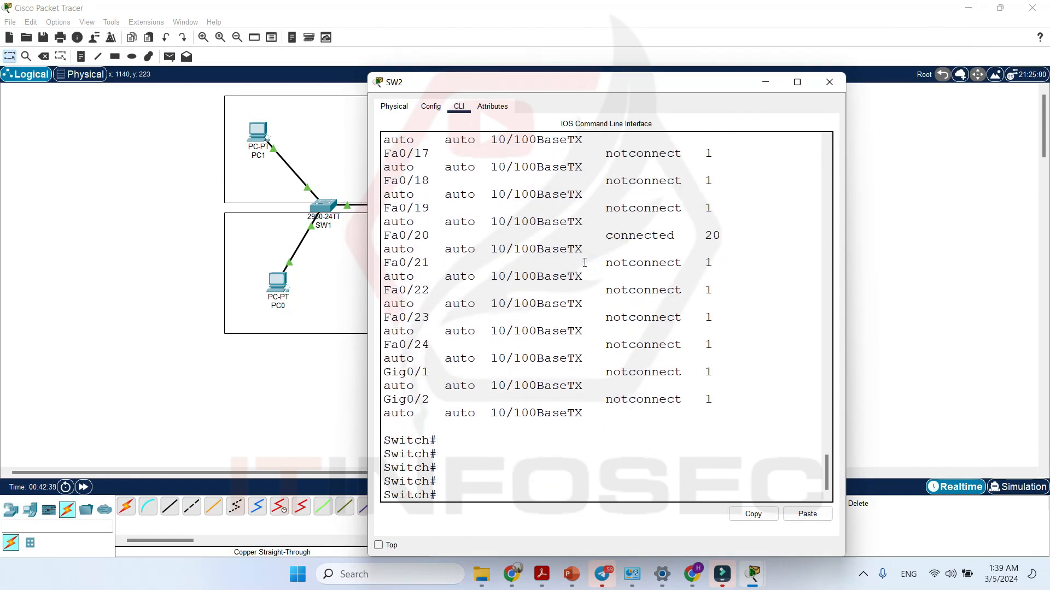
- Display SW2's trunk information with show interfaces trunk, check the Fa0/1 entry, and close the window
type("sh")
key("Tab")
type("int")
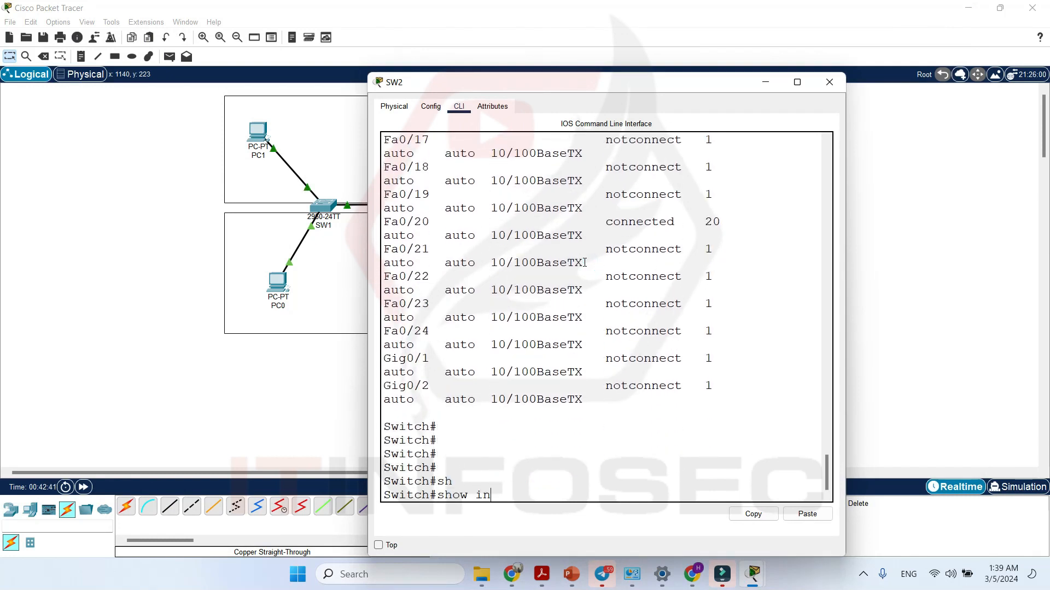
key("Tab")
type("tr")
key("Tab")
key("Return")
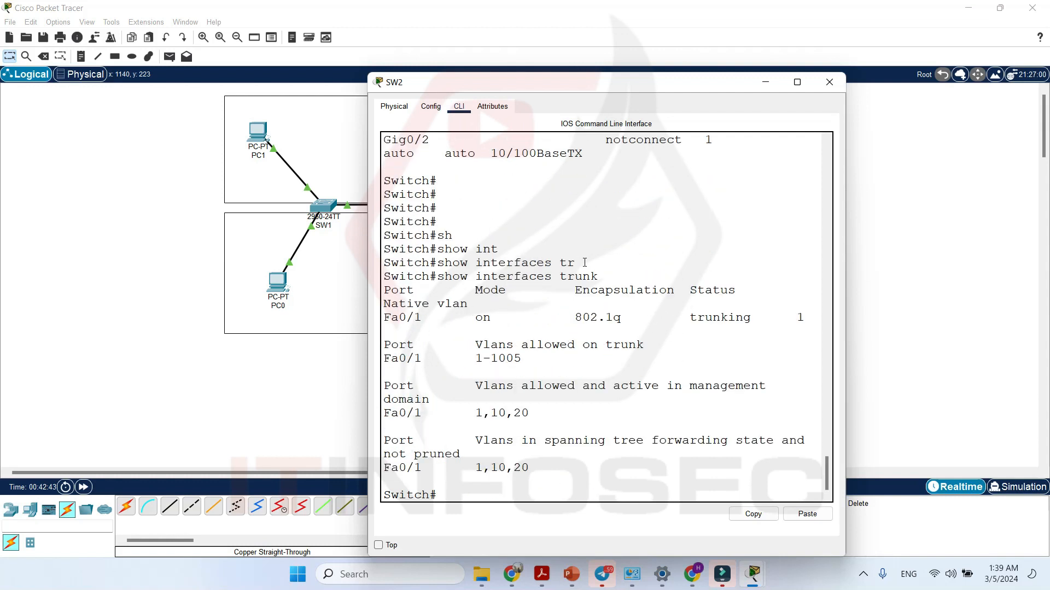
triple_click(400, 314)
left_click(827, 83)
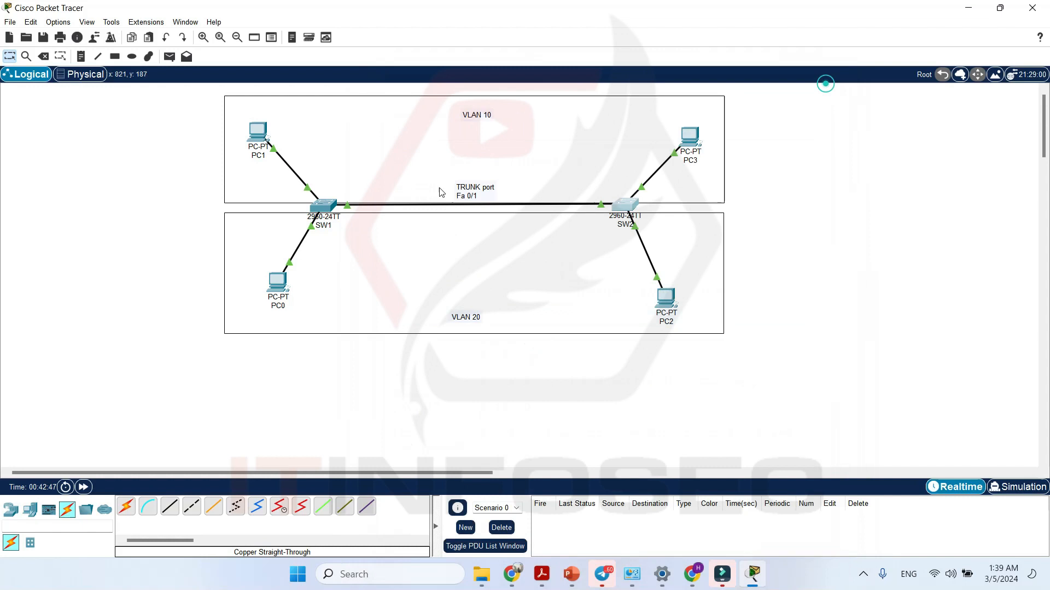
- Reopen SW1's command line and enter global configuration mode with conf t
left_click(323, 206)
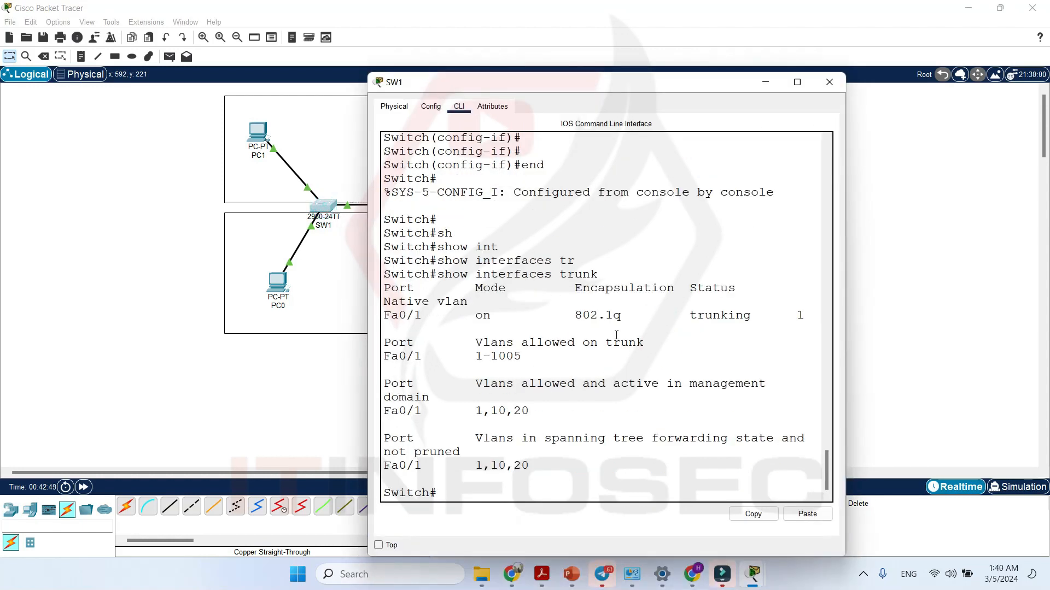
left_click(664, 415)
key("Return")
key("Return")
type("conf t")
key("Return")
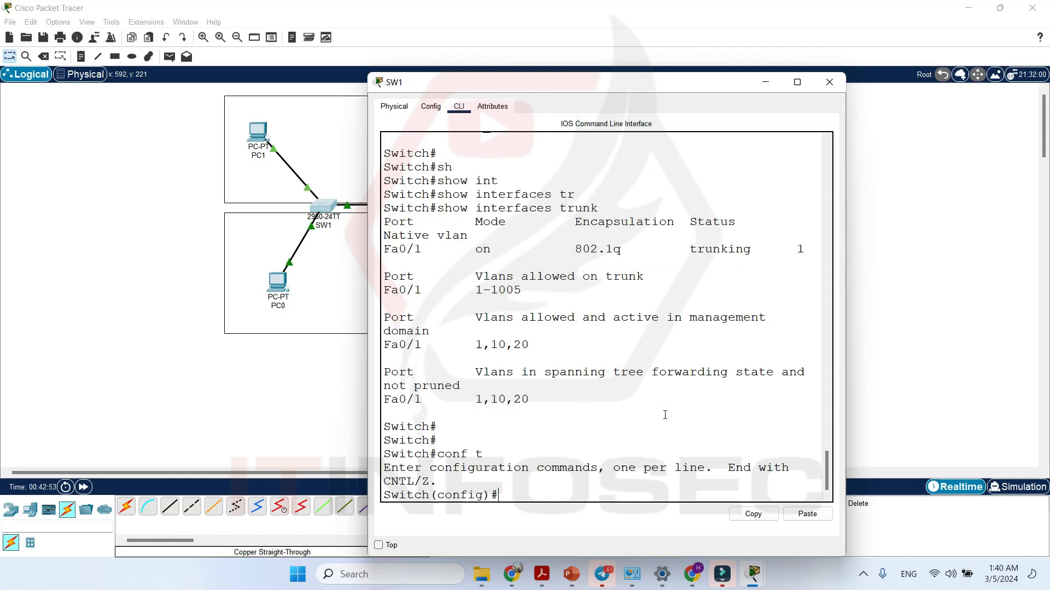
- Enter interface configuration mode for fastEthernet 0/1 on SW1
left_click(141, 260)
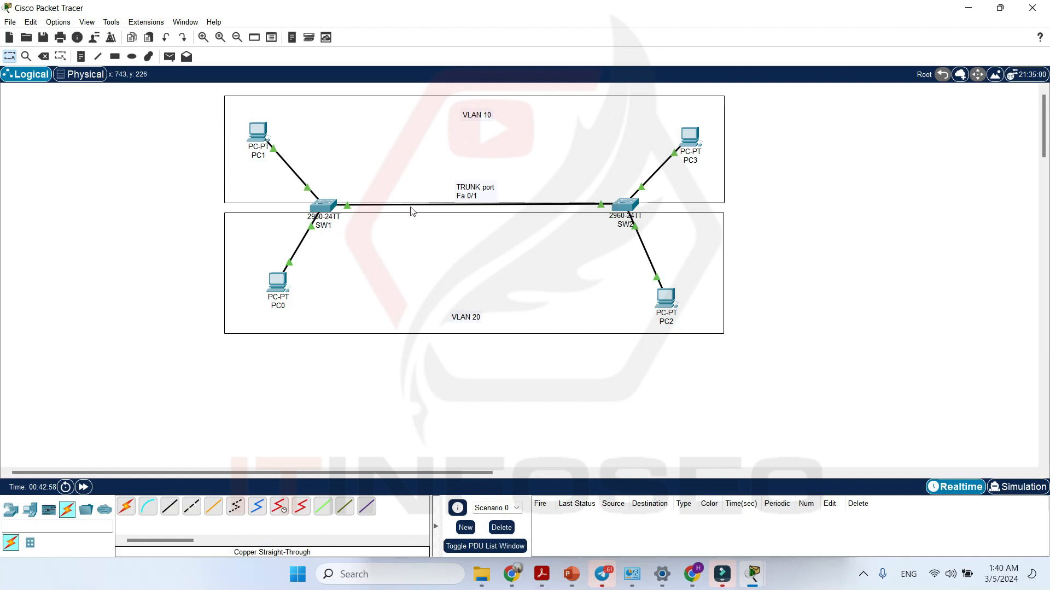
key("alt+Tab")
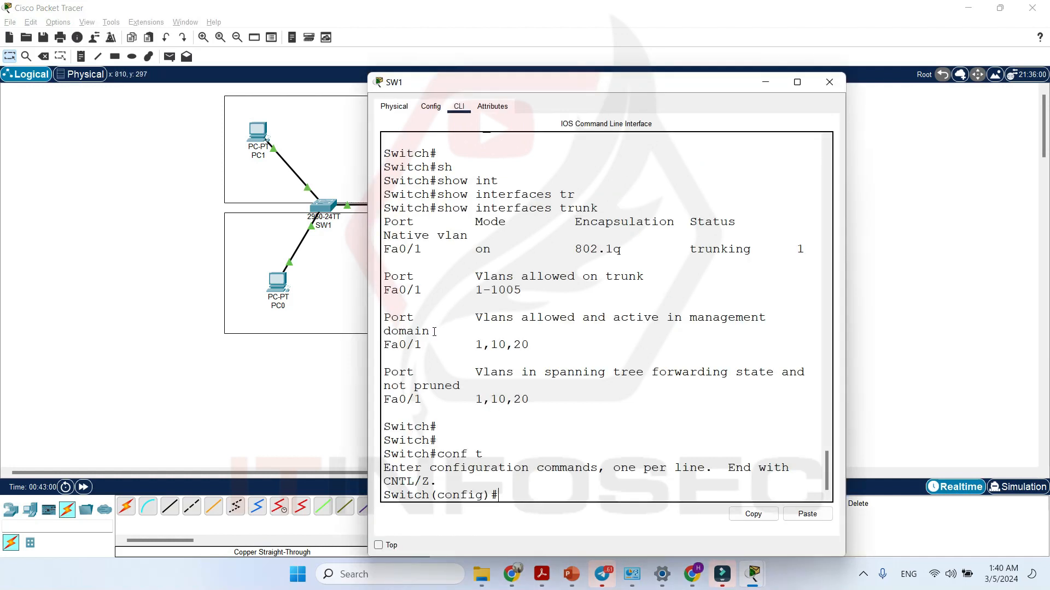
key("Return")
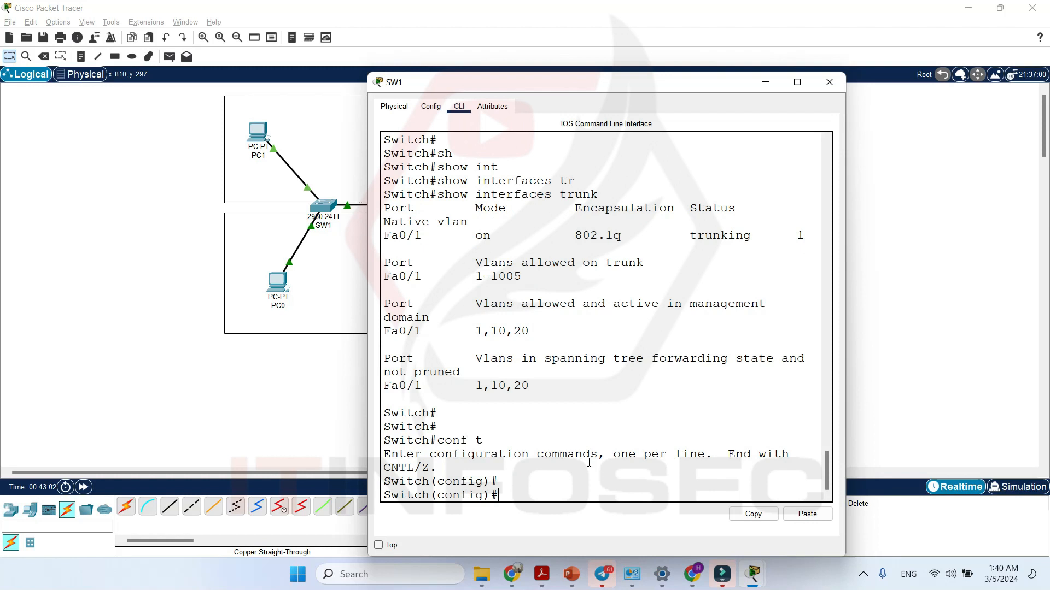
type("int")
key("Tab")
type("fa")
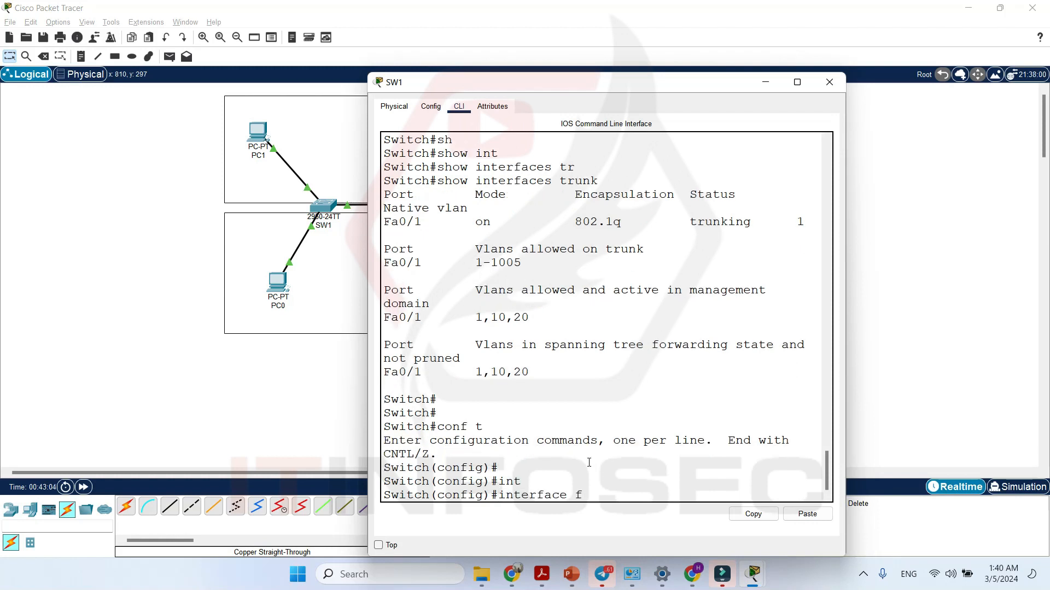
key("Tab")
type("0")
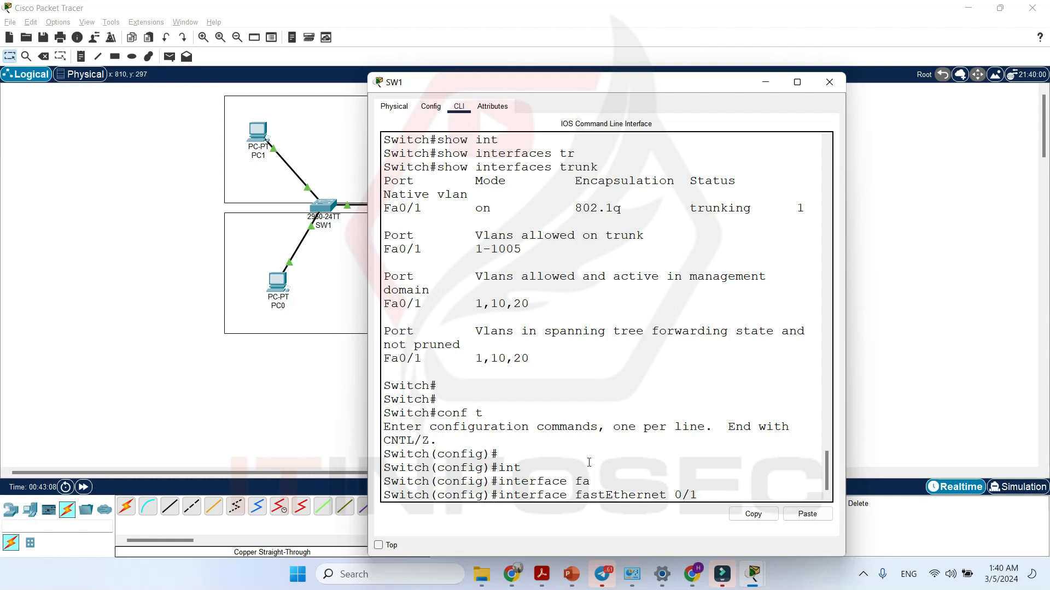
type("/1")
key("Return")
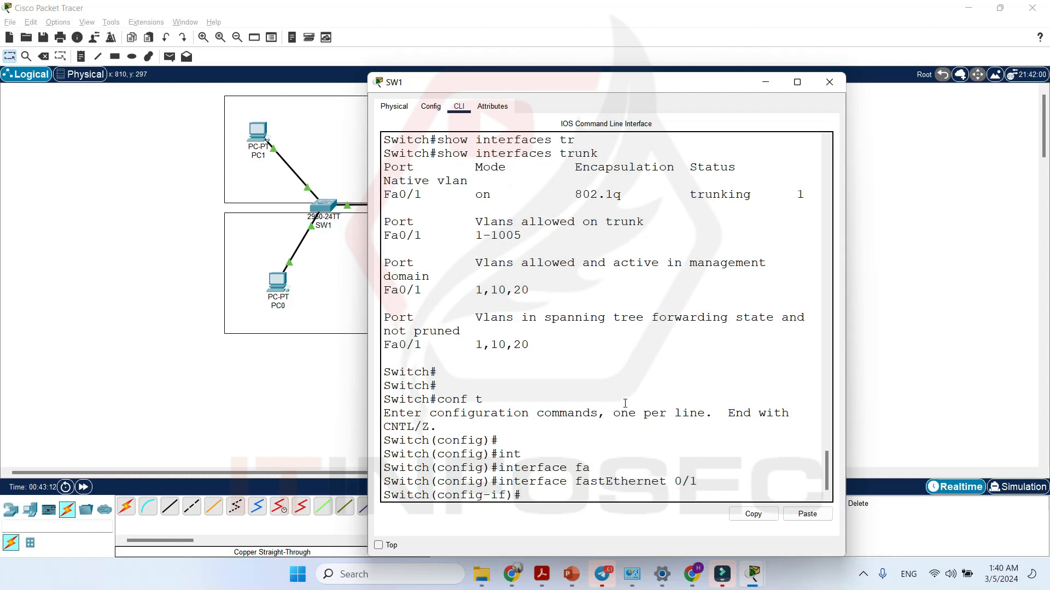
- Restrict SW1's fastEthernet 0/1 trunk to VLANs 10 and 20 with switchport trunk allowed vlan 10,20
type("swi")
key("Tab")
type("tr")
key("Tab")
type("al")
key("Tab")
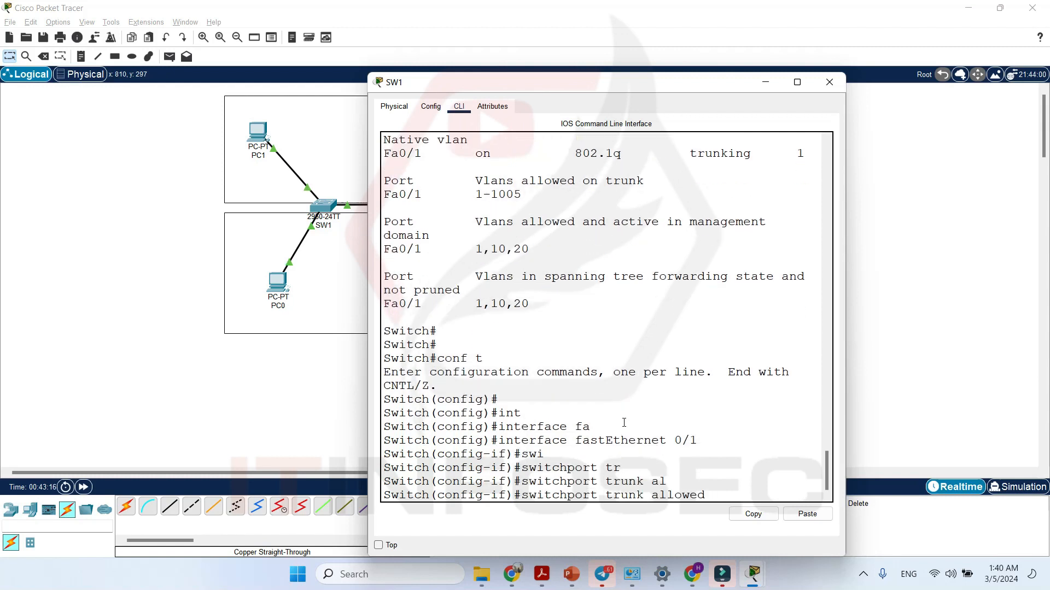
type("vl")
key("Tab")
type("1")
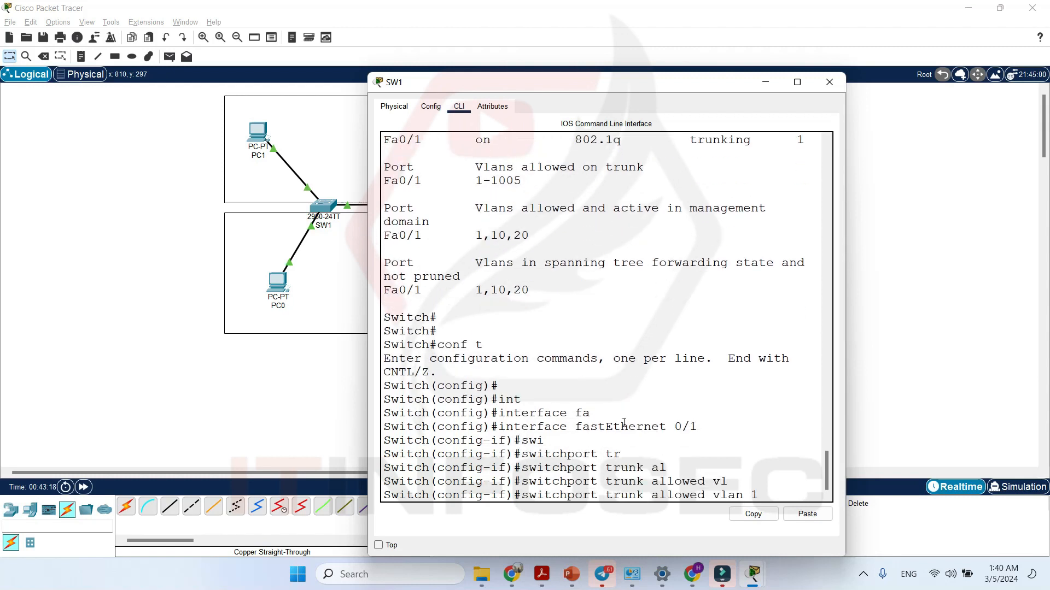
type("0,2")
key("Return")
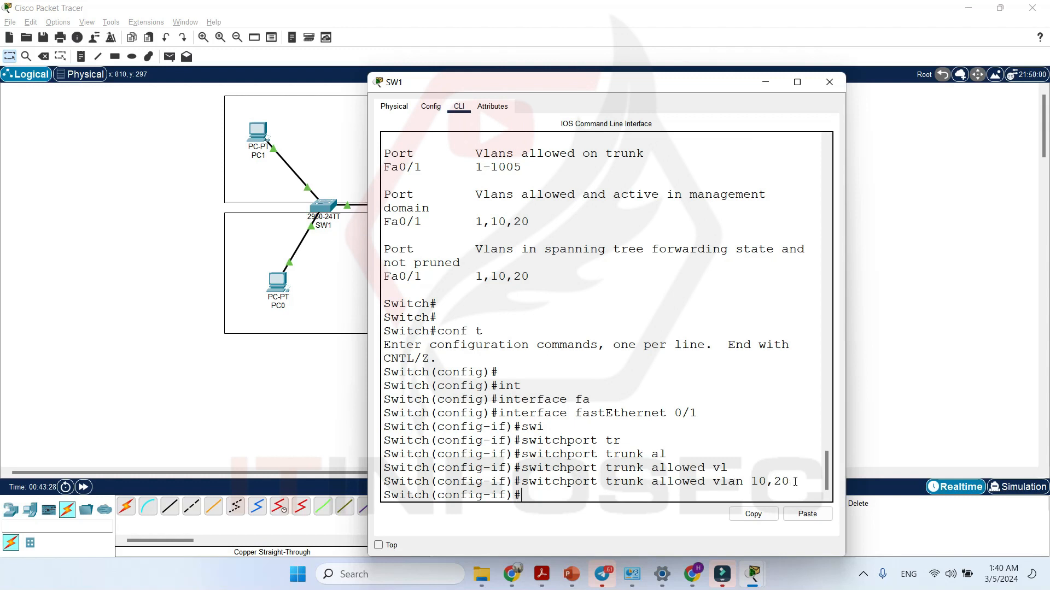
- Highlight the VLAN list in the allowed-VLAN command to review it, and close SW1's window
double_click(770, 482)
left_click_drag(790, 482, 753, 479)
left_click(708, 420)
left_click(600, 414)
left_click(829, 82)
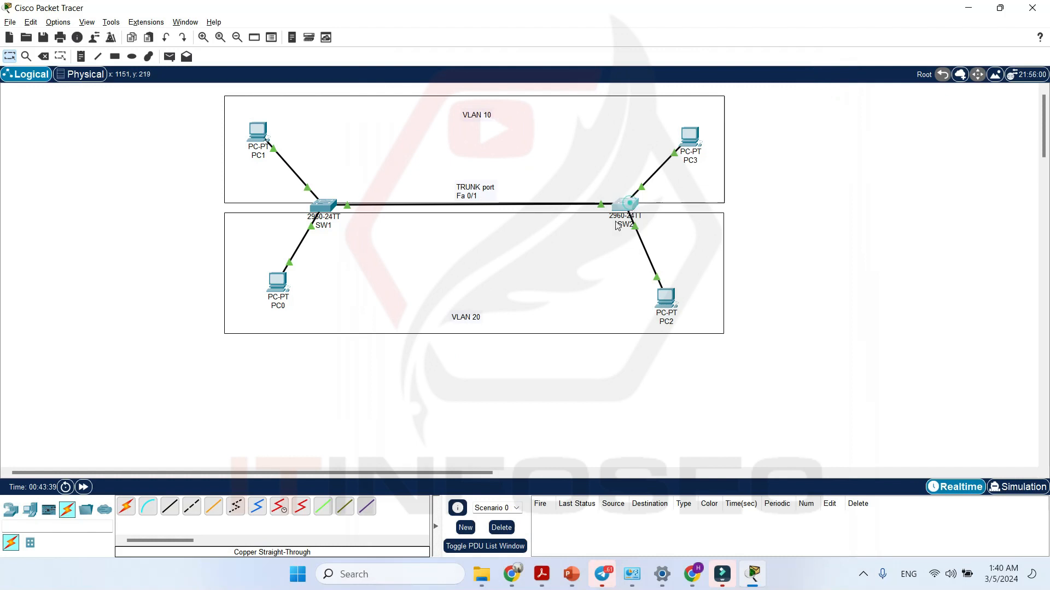
- Open SW2's command line and enter global configuration mode with conf t
left_click(624, 206)
left_click(611, 359)
key("Return")
key("Return")
type("conf t")
key("Return")
key("Return")
- Enter interface configuration mode for fastEthernet 0/1 on SW2
type("int")
key("Tab")
type("fa")
key("Tab")
type("0/1")
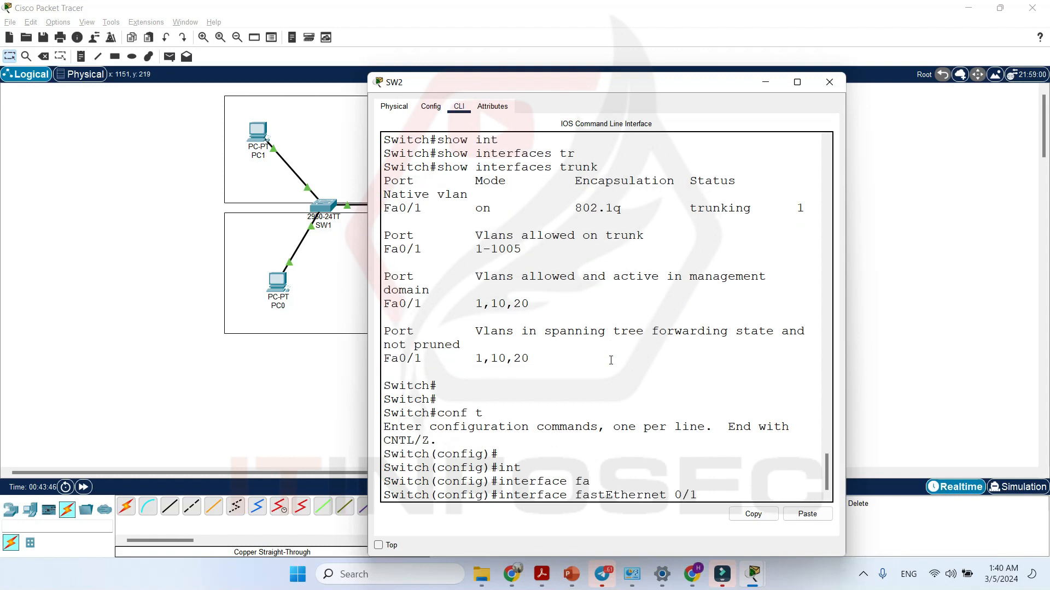
key("Return")
- Restrict SW2's fastEthernet 0/1 trunk to VLANs 10 and 20 with switchport trunk allowed vlan 10,20
type("switchport t")
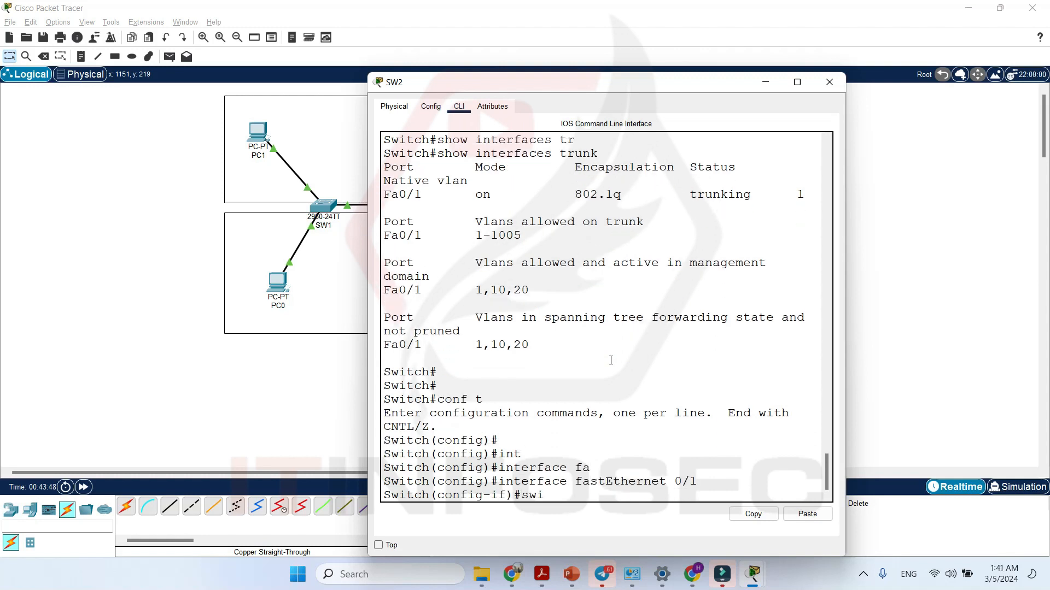
key("Tab")
type("tr")
key("Tab")
type("all")
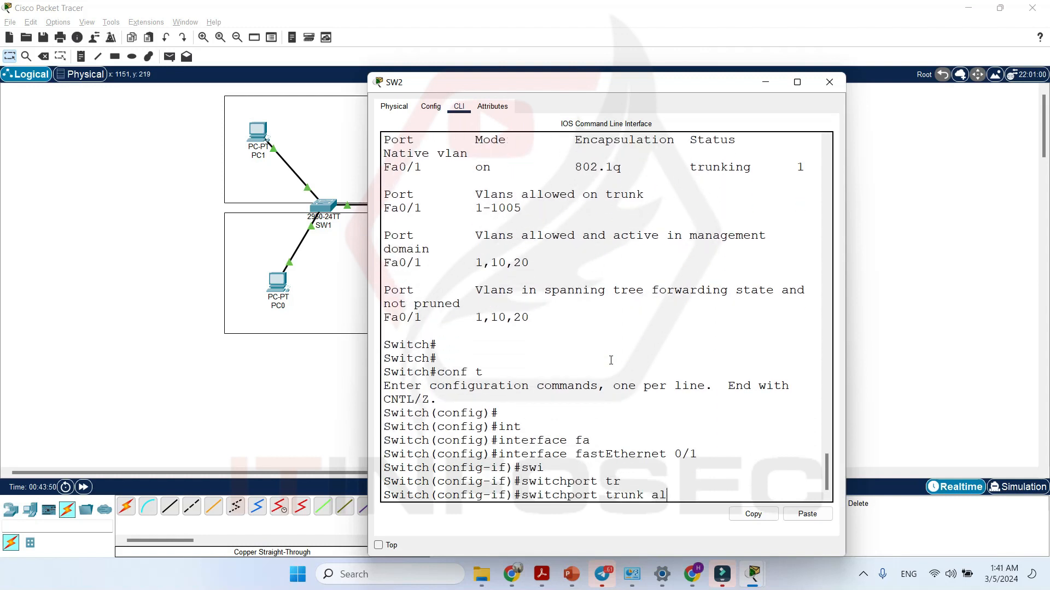
key("Tab")
type("vl")
key("Tab")
type("10,20")
key("Return")
key("Return")
key("Return")
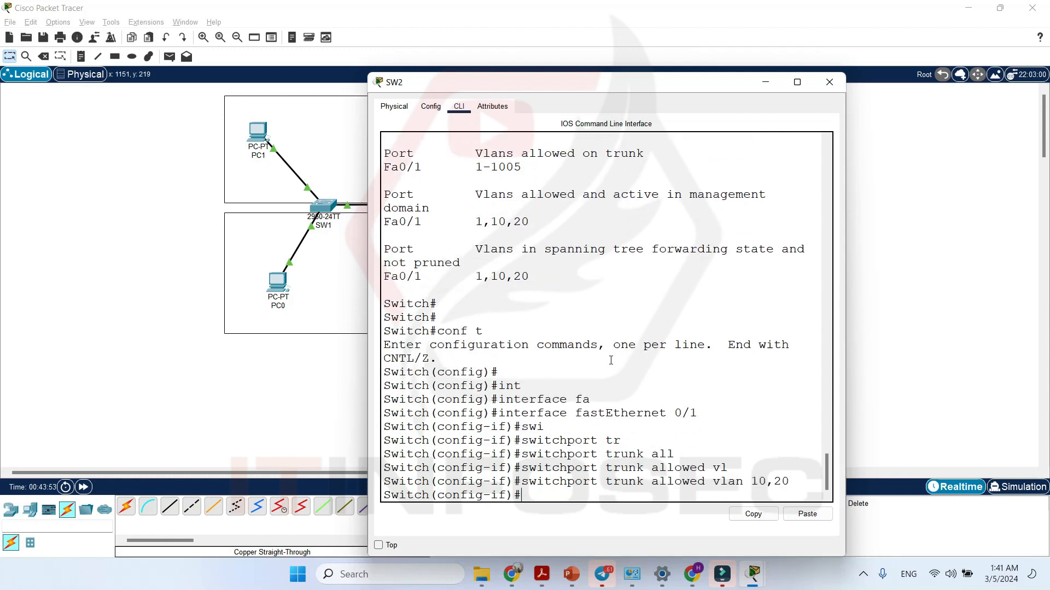
- Restart SW2's fastEthernet 0/1 by issuing shutdown and no shutdown on the interface
type("shu")
key("Tab")
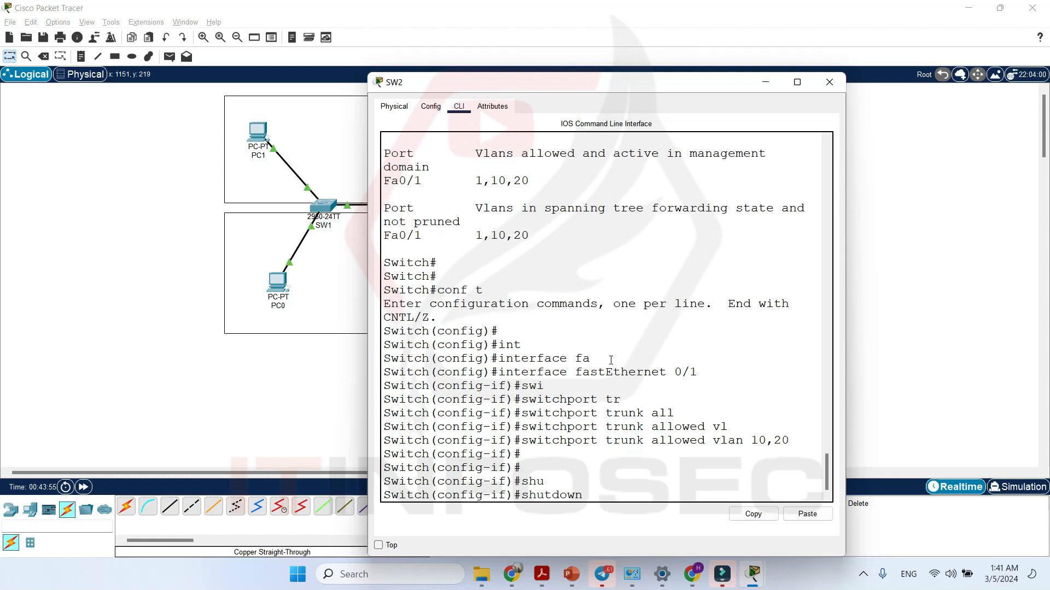
key("Return")
type("no shu")
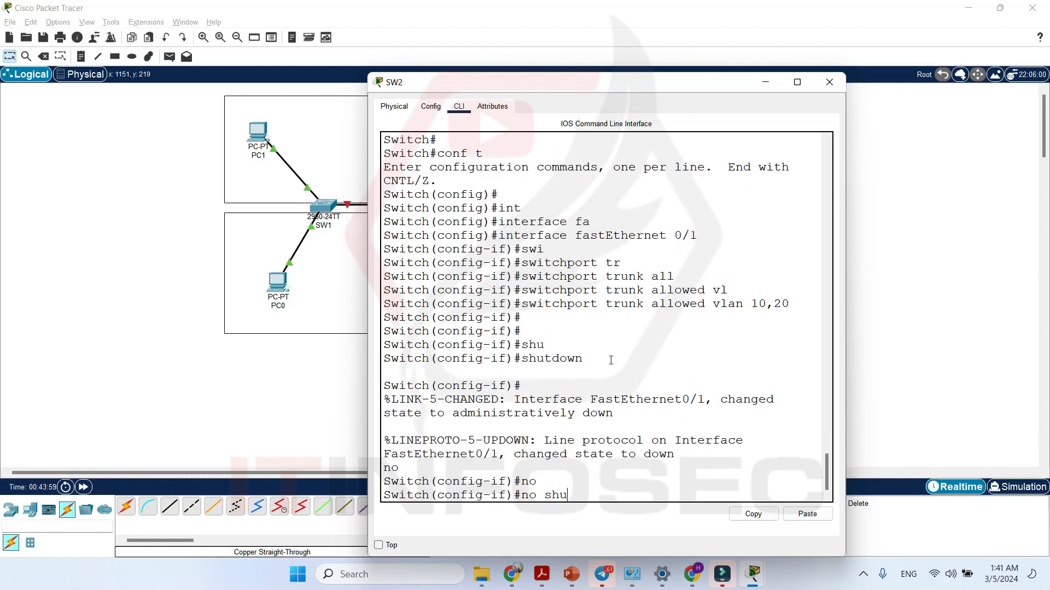
key("Tab")
key("Return")
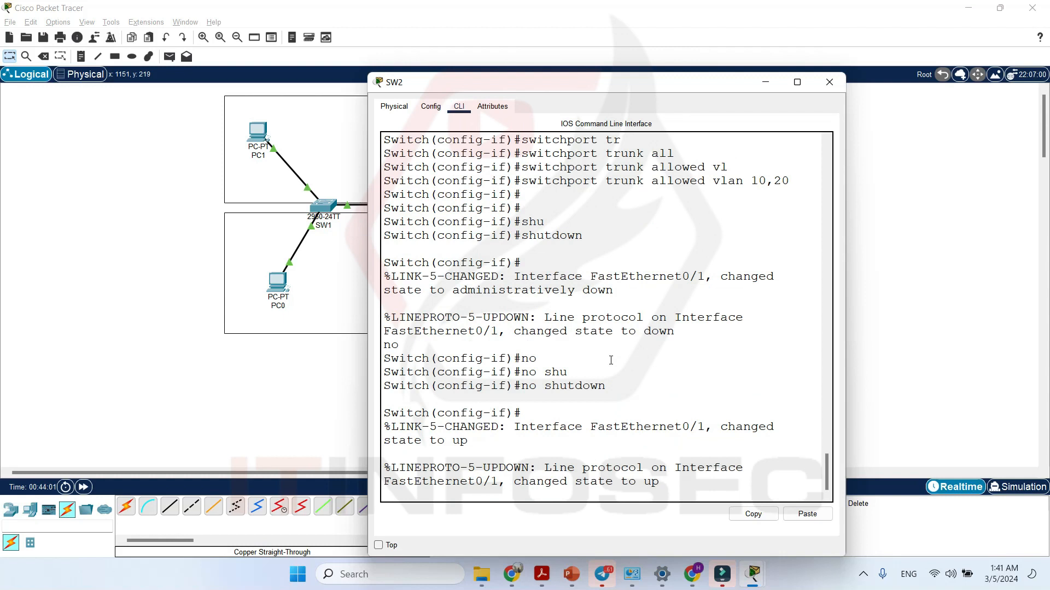
key("Return")
key("Return")
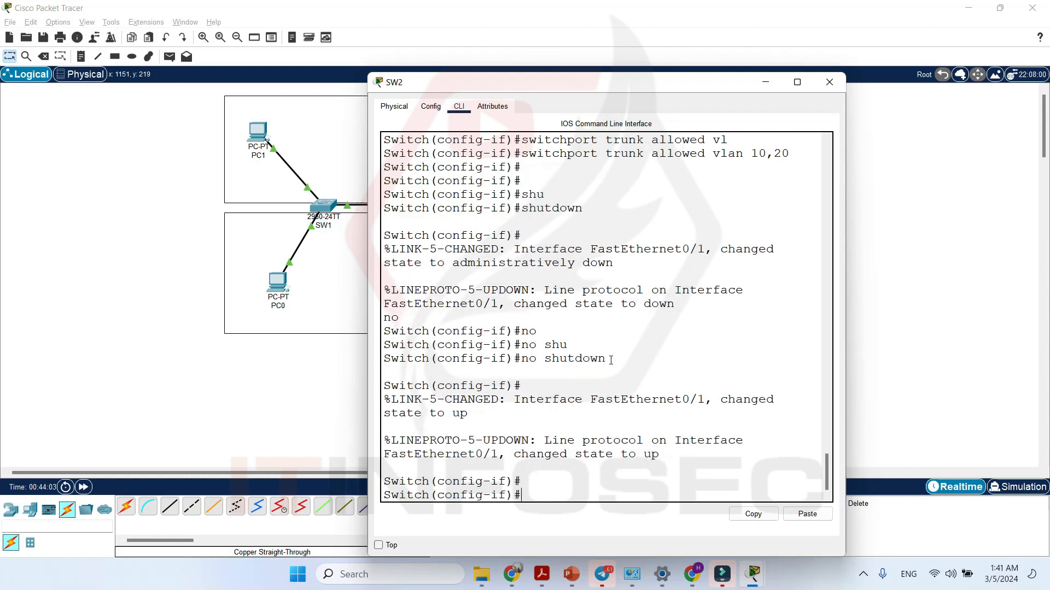
- Check the link and line protocol states of SW2's FastEthernet0/1, look back through the earlier output, and close the window
double_click(458, 413)
double_click(651, 454)
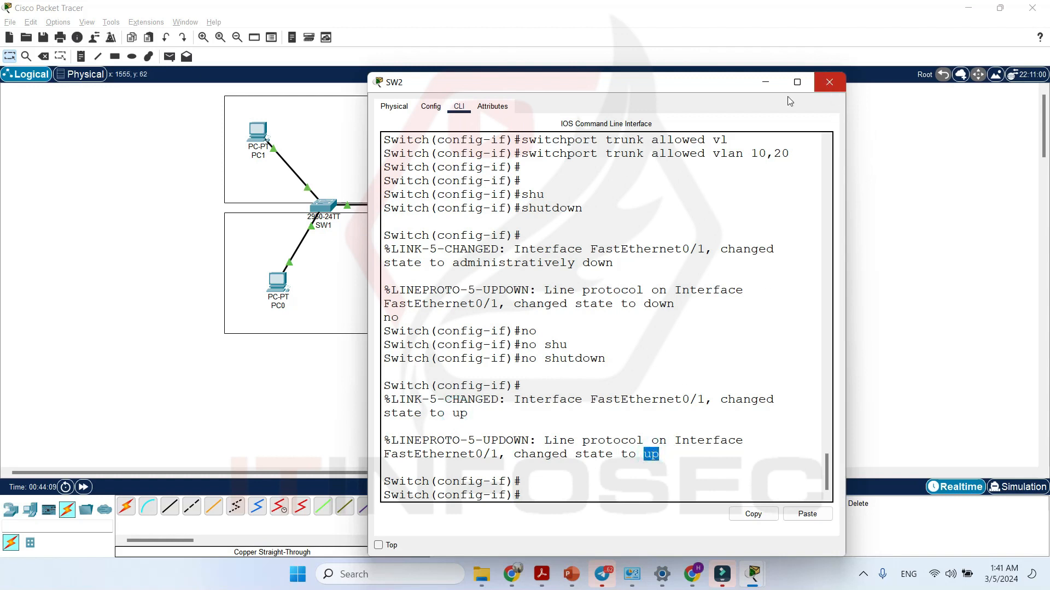
scroll(604, 295, "up", 12)
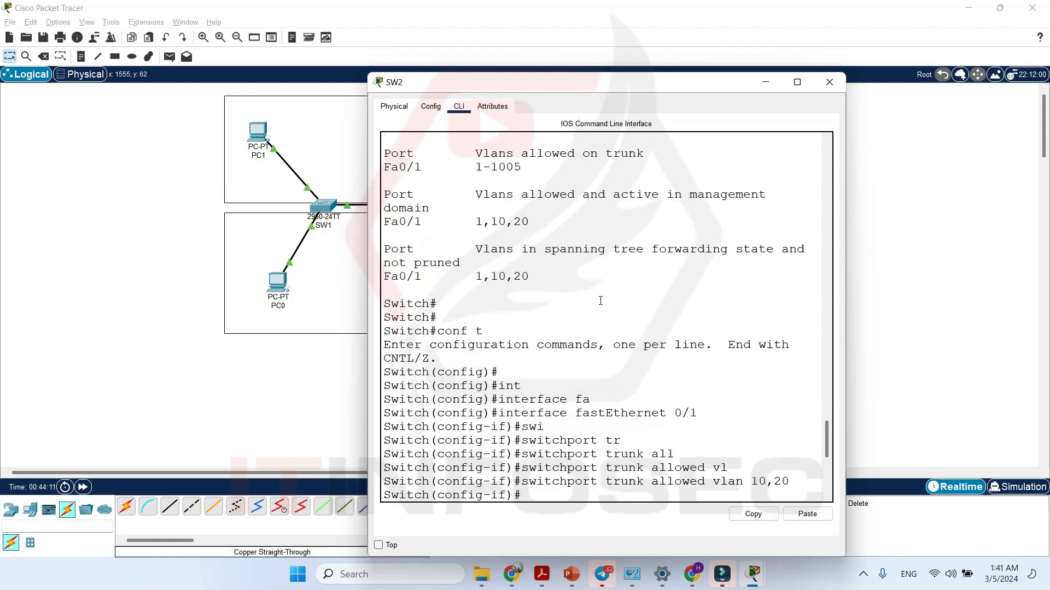
scroll(600, 301, "up", 15)
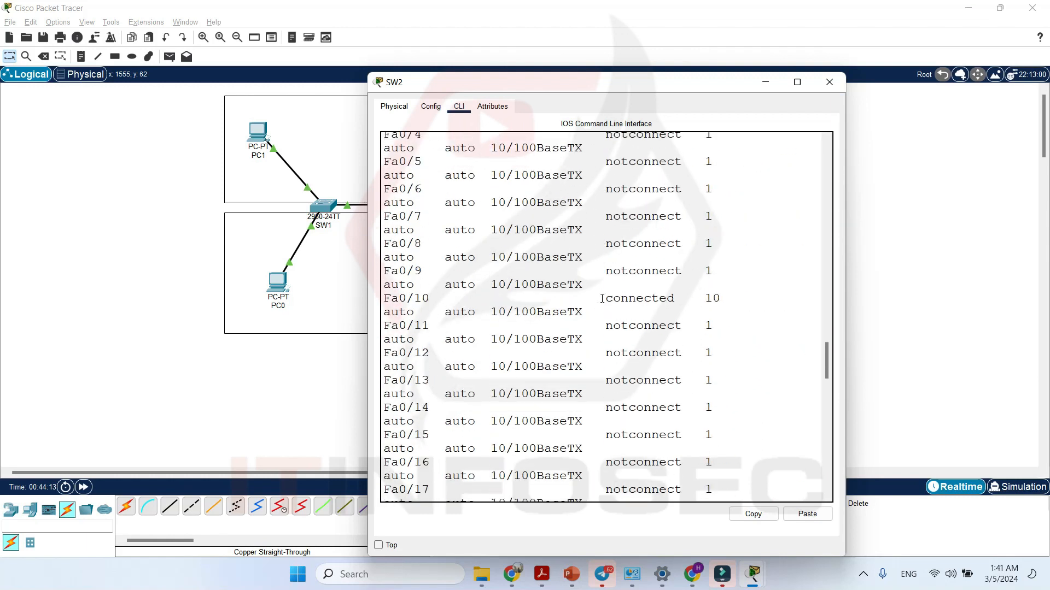
left_click(830, 83)
- Reopen SW1's command line, examine the earlier FastEthernet0/1 state messages, and return to the interface configuration prompt
left_click(323, 205)
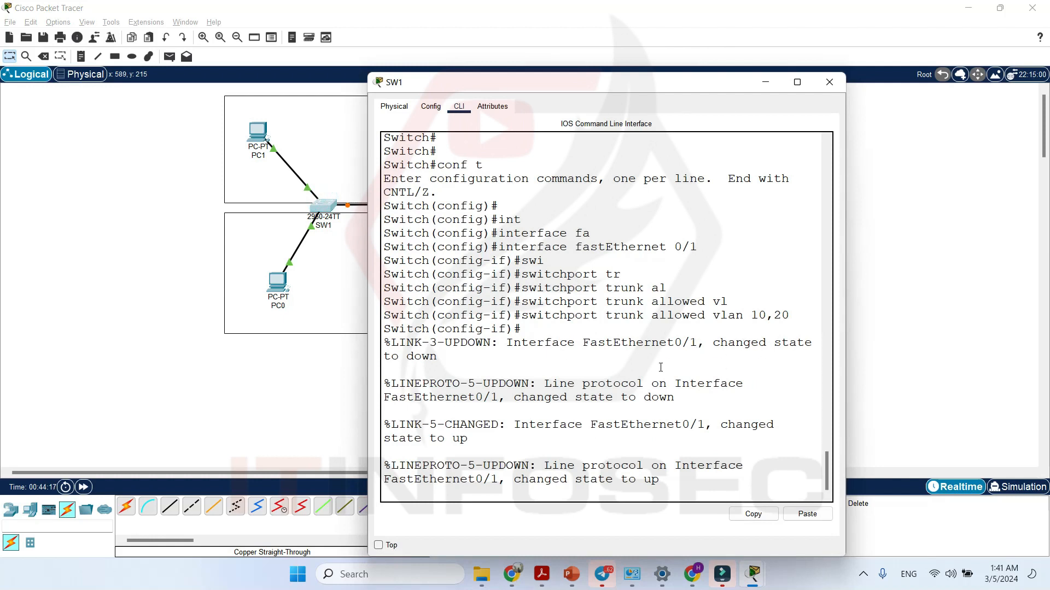
scroll(715, 415, "up", 10)
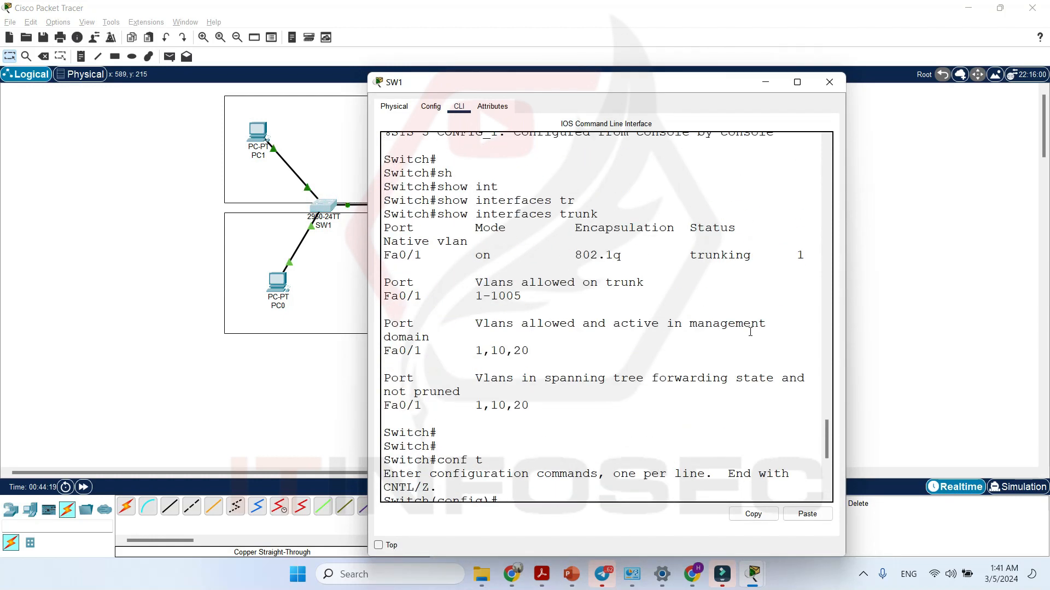
double_click(662, 226)
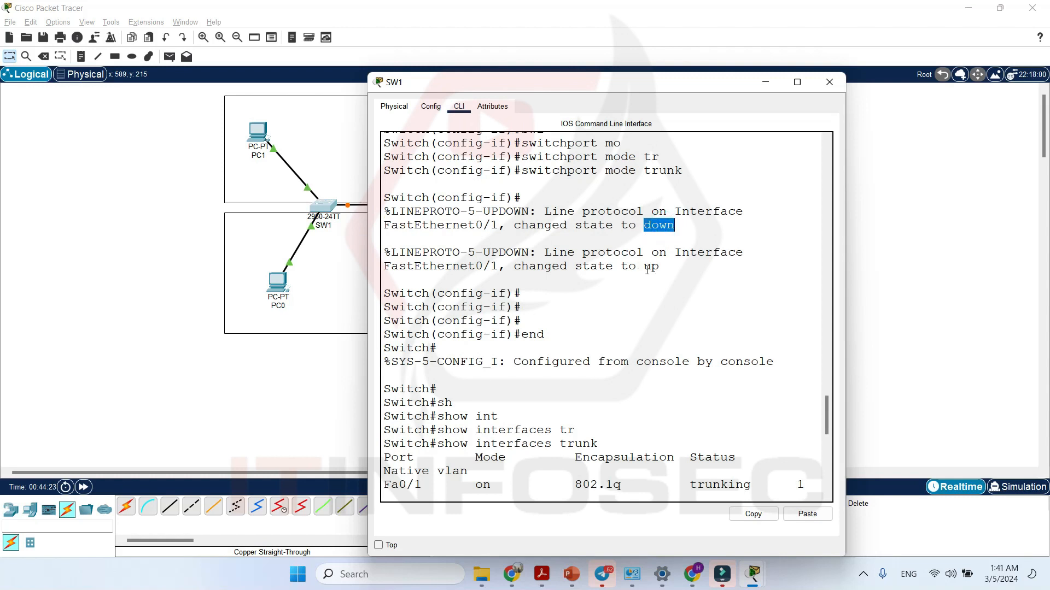
scroll(662, 232, "down", 5)
key("Return")
key("Return")
key("Return")
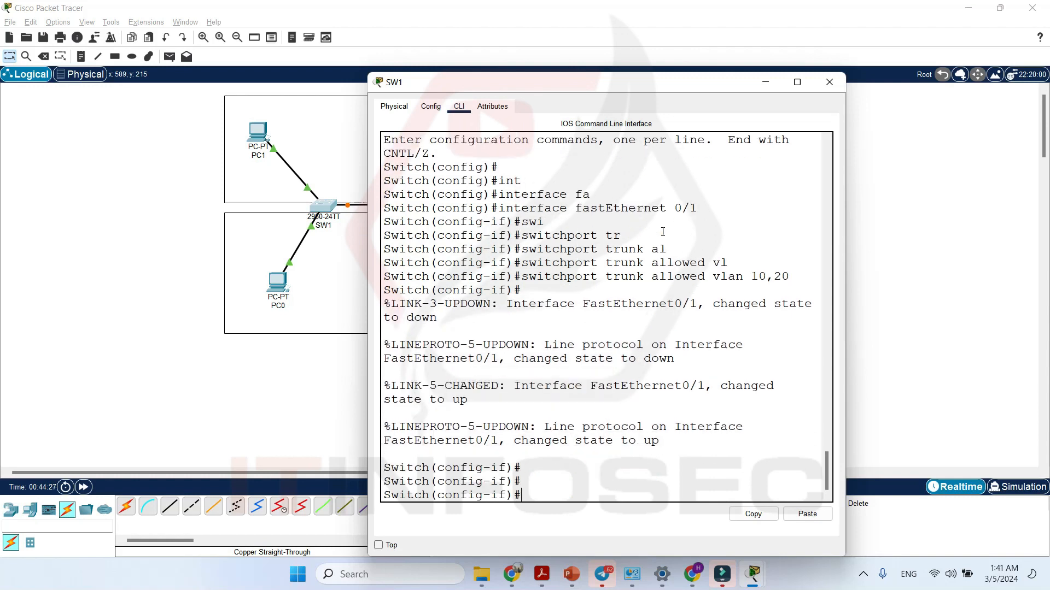
- Restart SW1's fastEthernet 0/1 with shutdown and no shutdown, and close the switch's window
key("Tab")
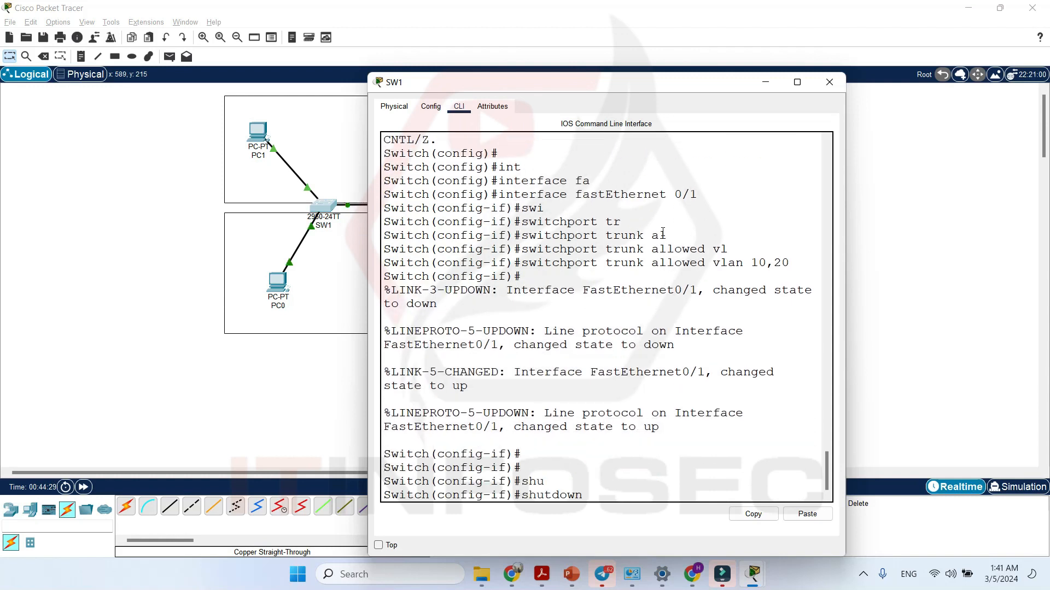
key("Return")
type("no shutdown")
key("Tab")
key("Return")
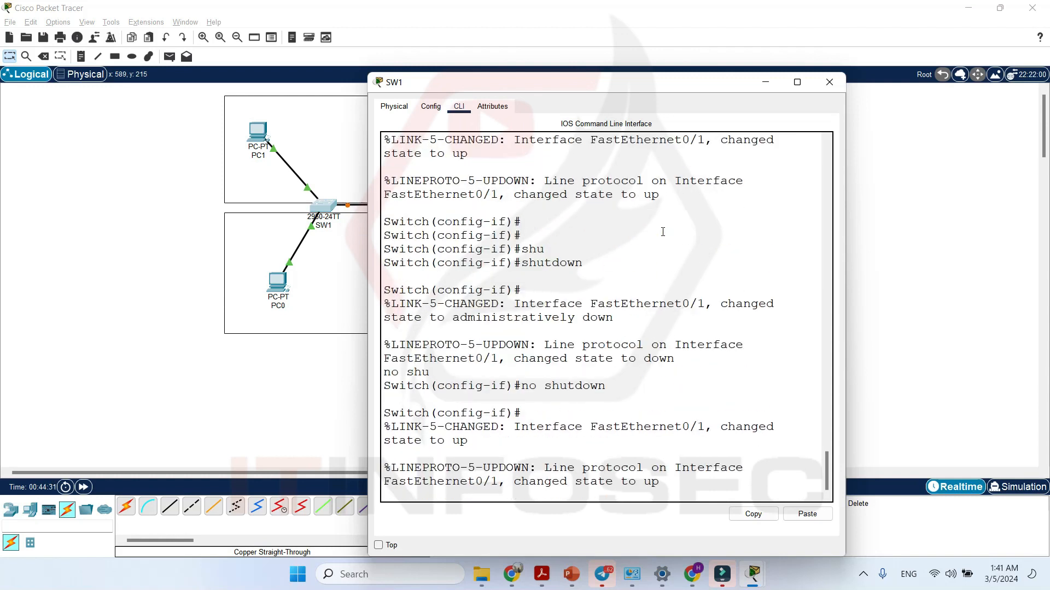
key("Return")
key("Return")
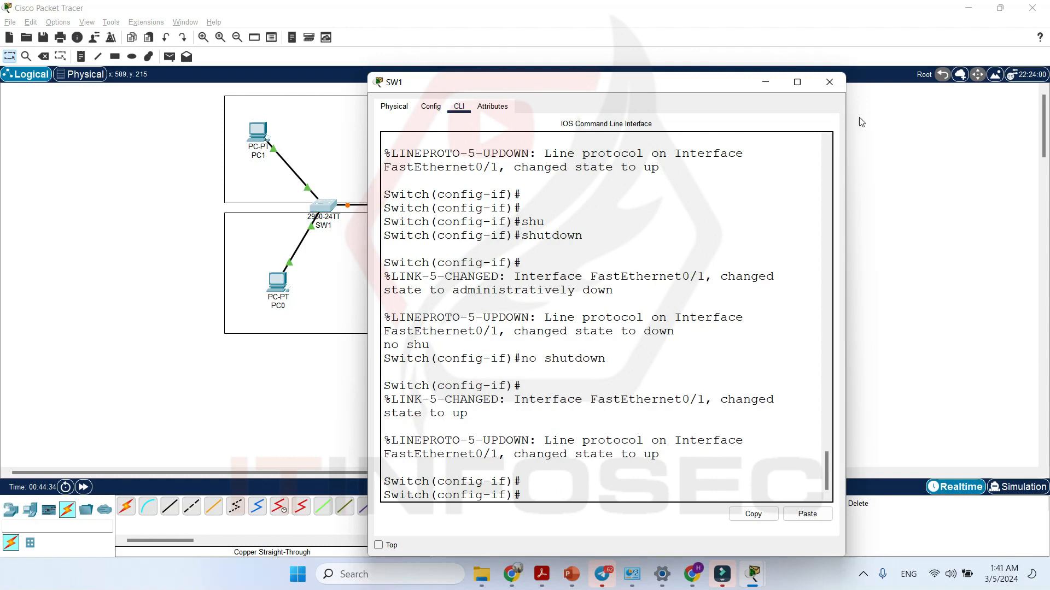
left_click(829, 84)
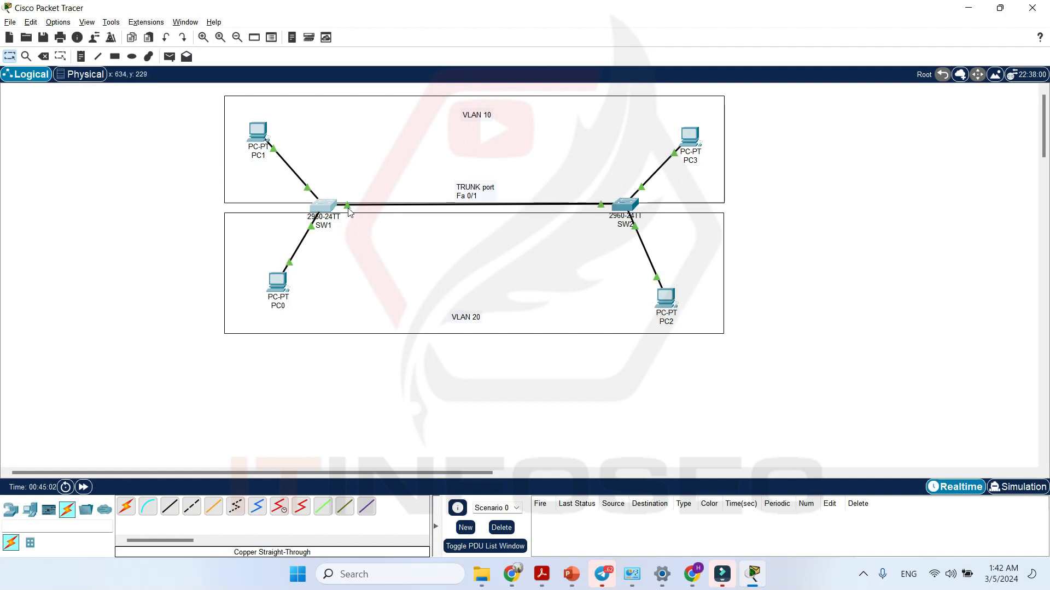
- Open the command prompt on PC1
left_click(259, 132)
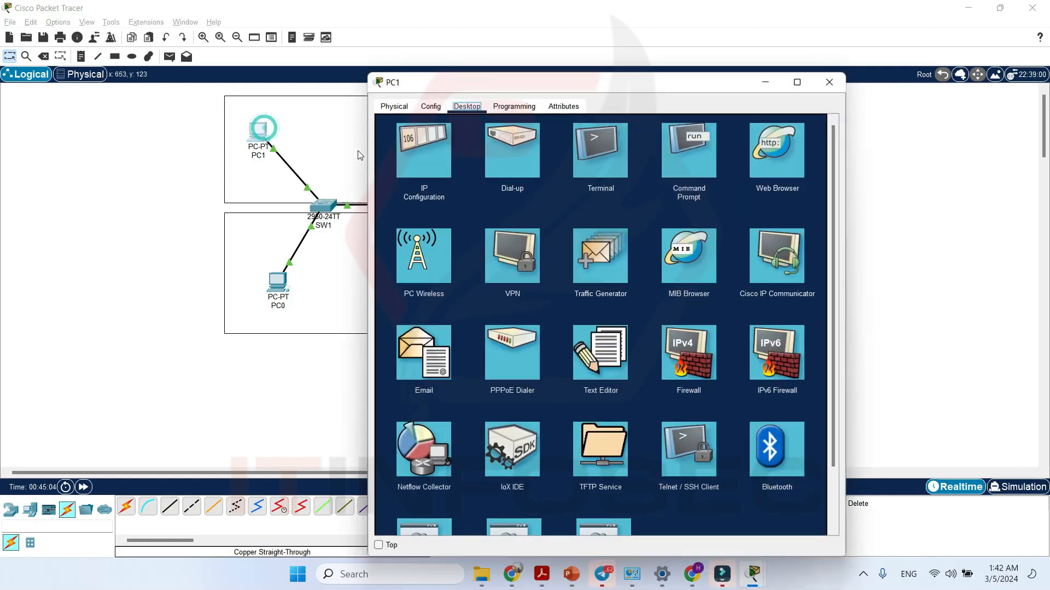
left_click(689, 171)
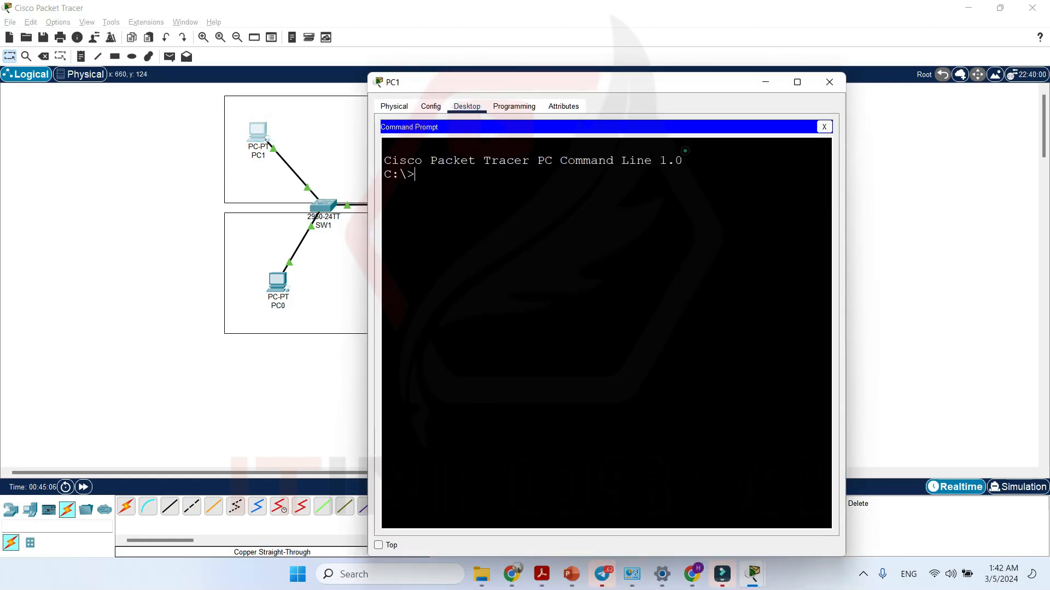
key("Return")
key("Return")
- Ping 10.0.0.3 from PC1, correcting the misspelled command name, and close PC1's window
type("poing 10.0.0.3")
key("Return")
key("Up")
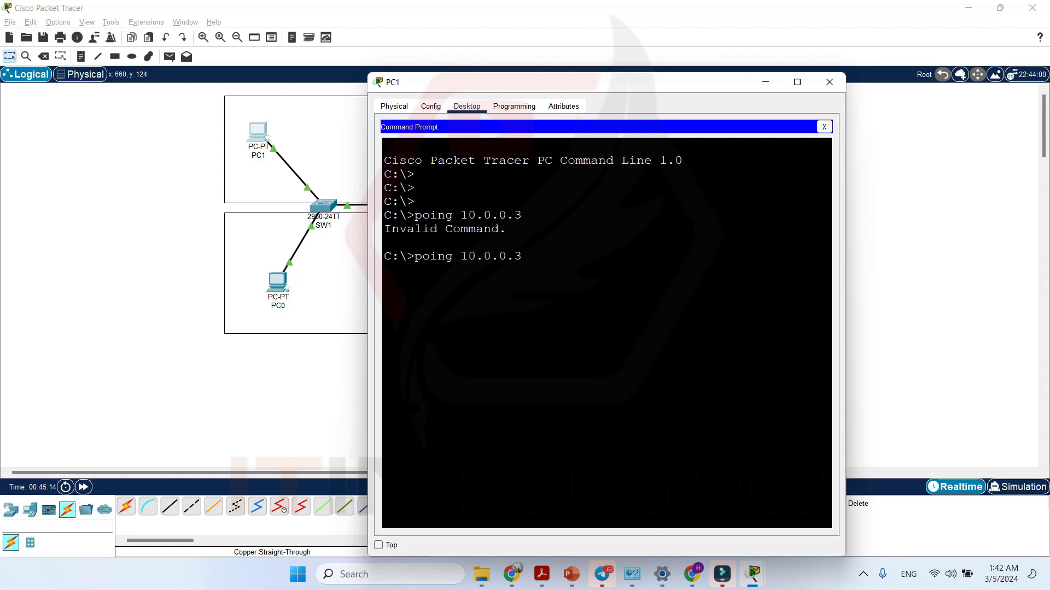
key("Left")
key("Left")
key("Left")
key("Left")
key("Left")
key("Left")
key("Left")
key("Left")
key("Left")
key("BackSpace")
key("Return")
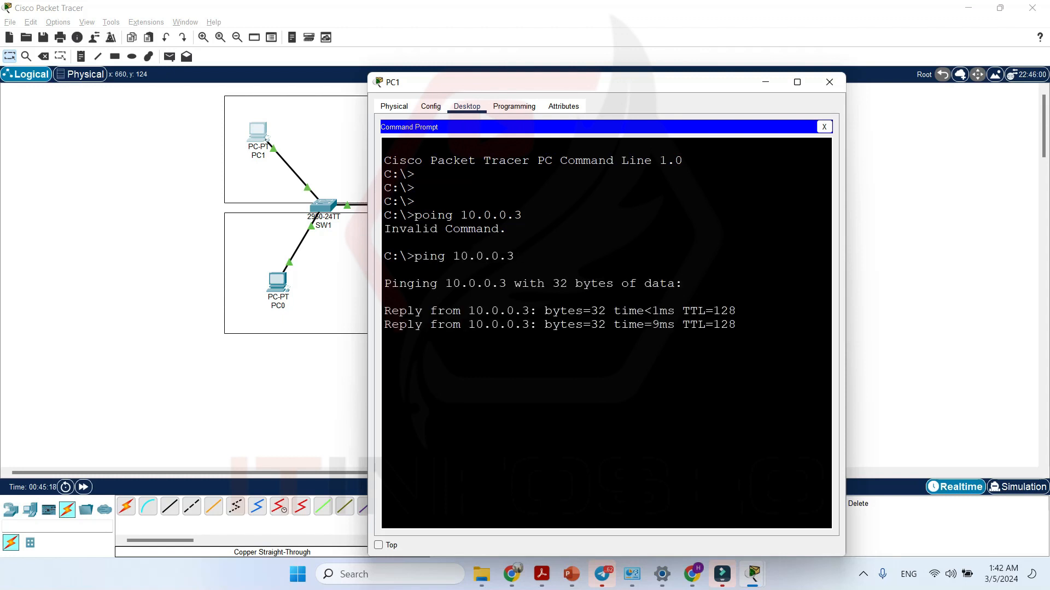
left_click(829, 82)
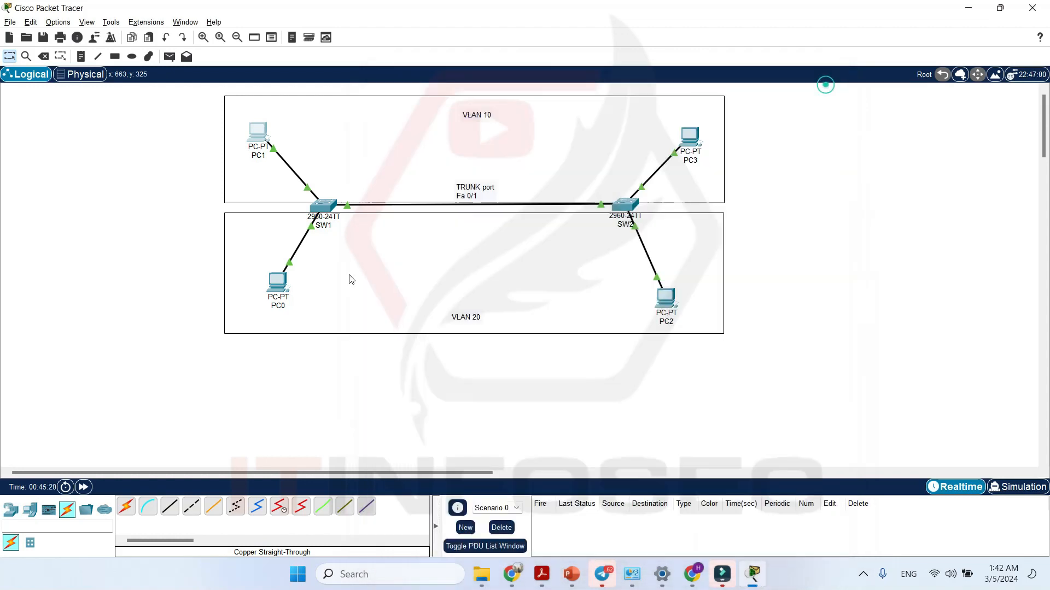
- Check PC0's IP configuration, ping 20.0.0.3 from its command prompt, and close PC0's window
left_click(279, 284)
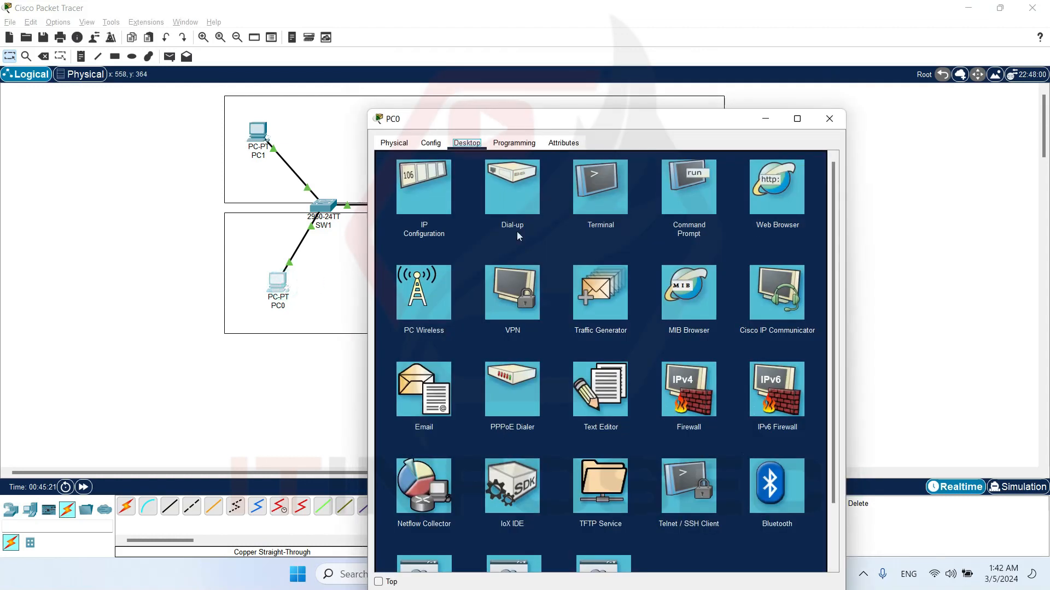
left_click(444, 197)
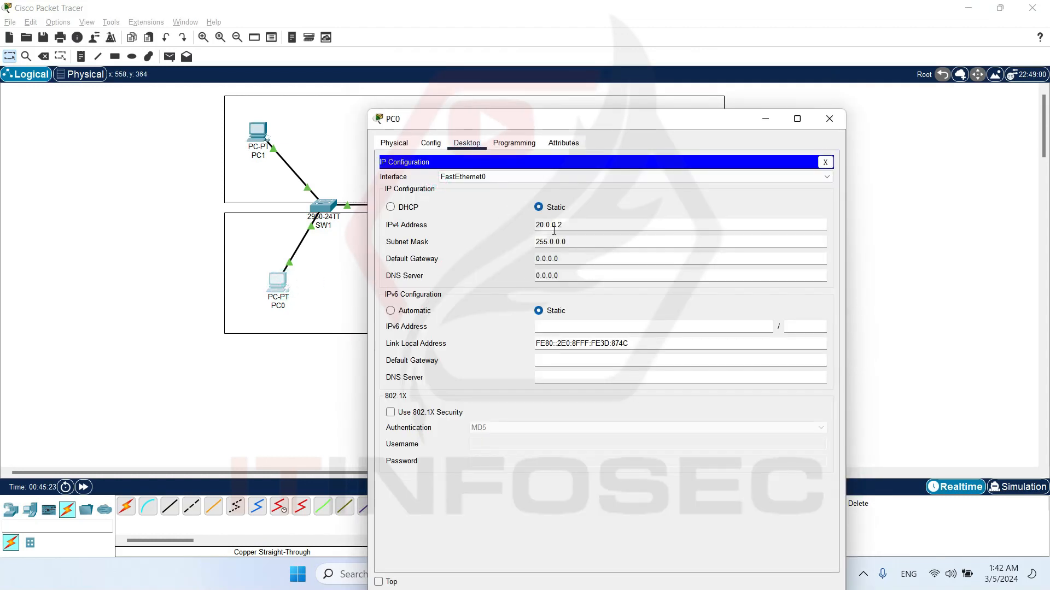
left_click(824, 163)
left_click(688, 183)
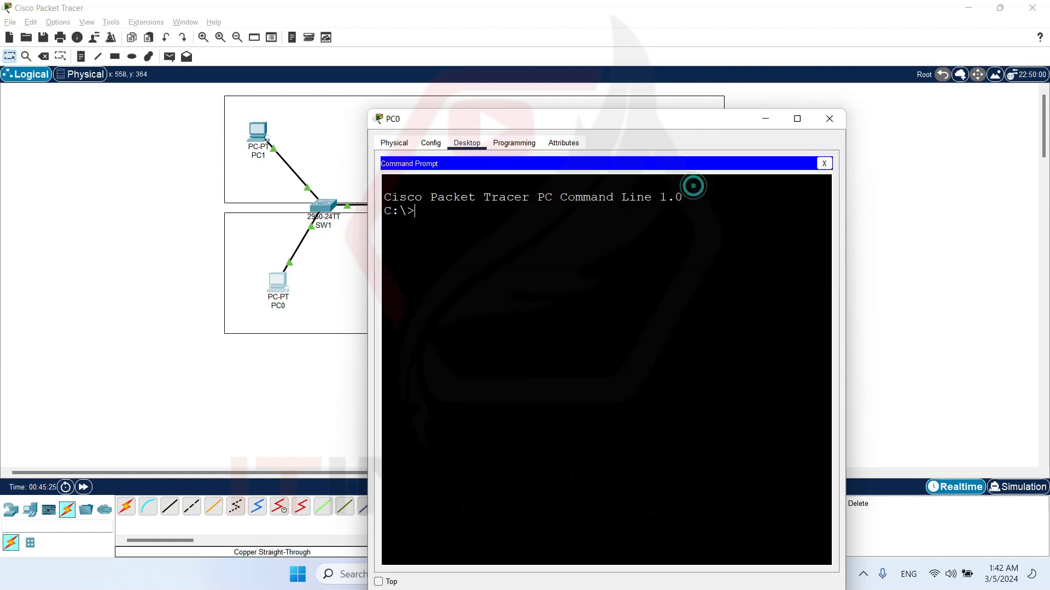
type("ping 20.0.0.3")
key("Return")
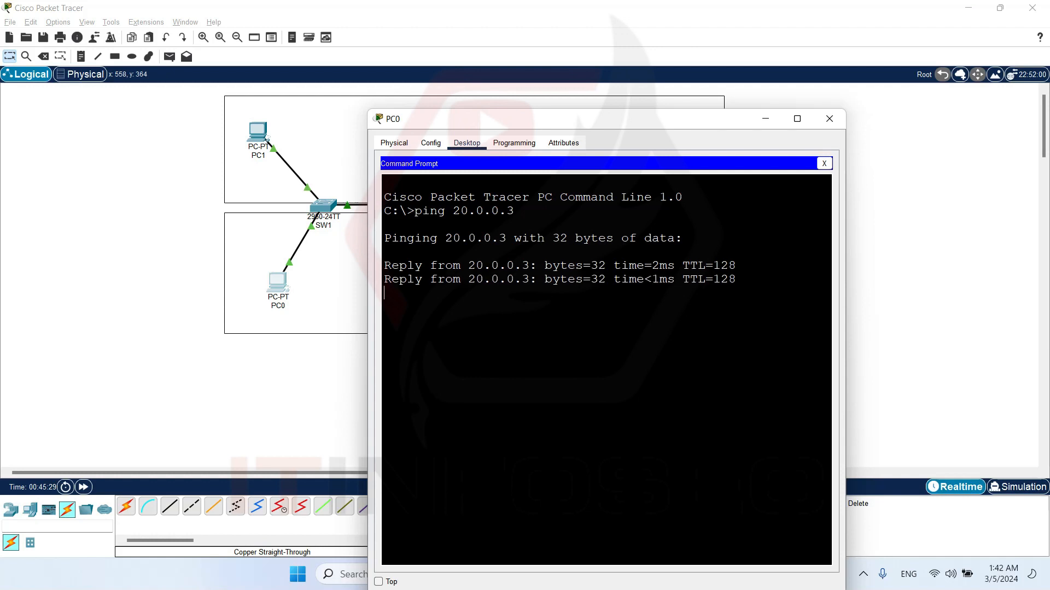
left_click(822, 125)
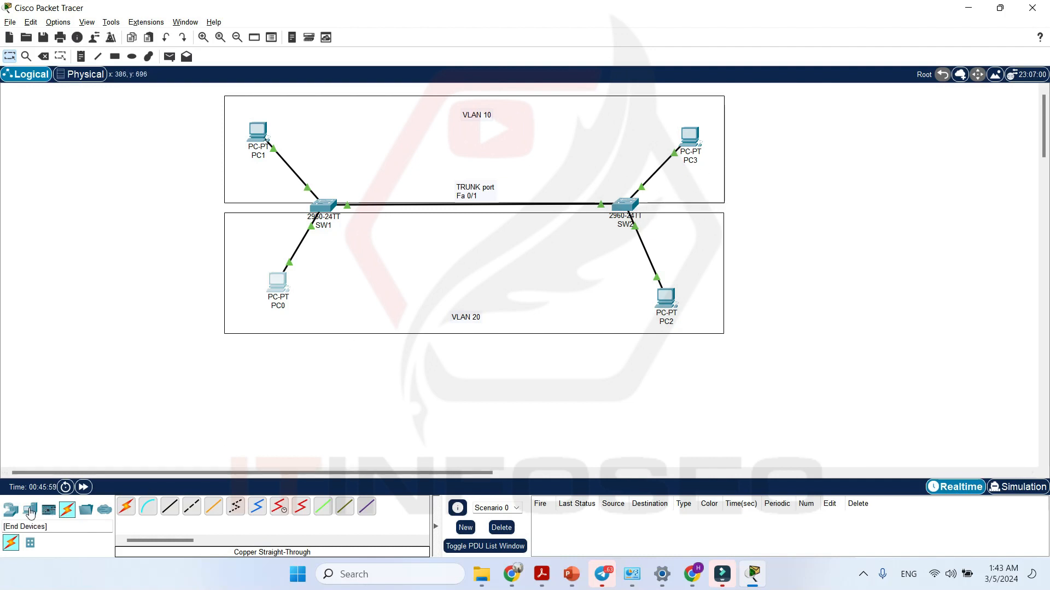
- Place a 2960 switch to the right of the VLAN boxes, with two PCs below it on either side
left_click(10, 509)
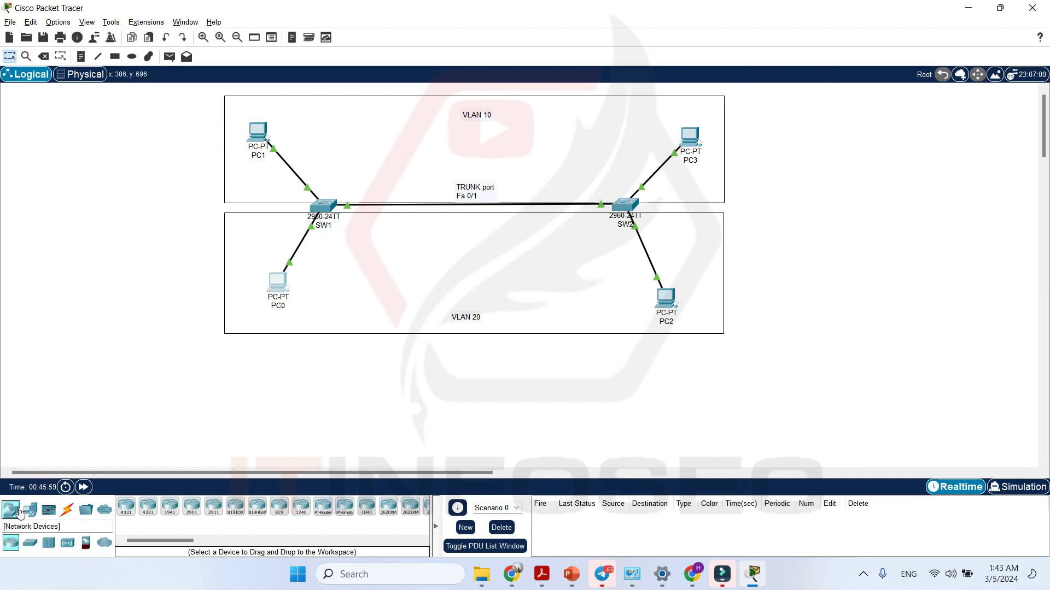
left_click(30, 542)
left_click_drag(126, 510, 858, 223)
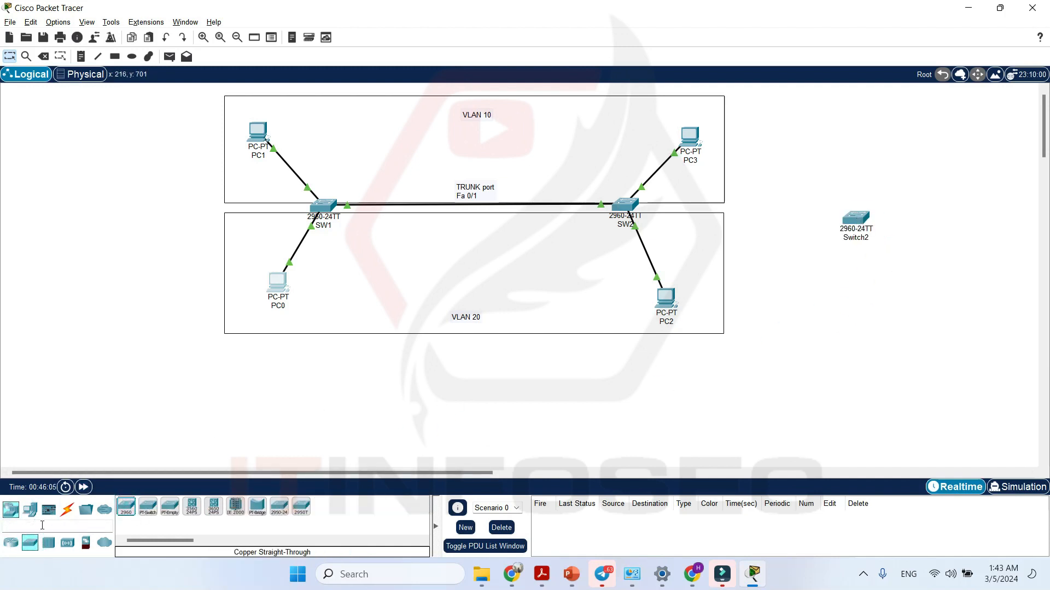
left_click(30, 511)
left_click_drag(126, 513, 812, 290)
left_click_drag(126, 509, 924, 287)
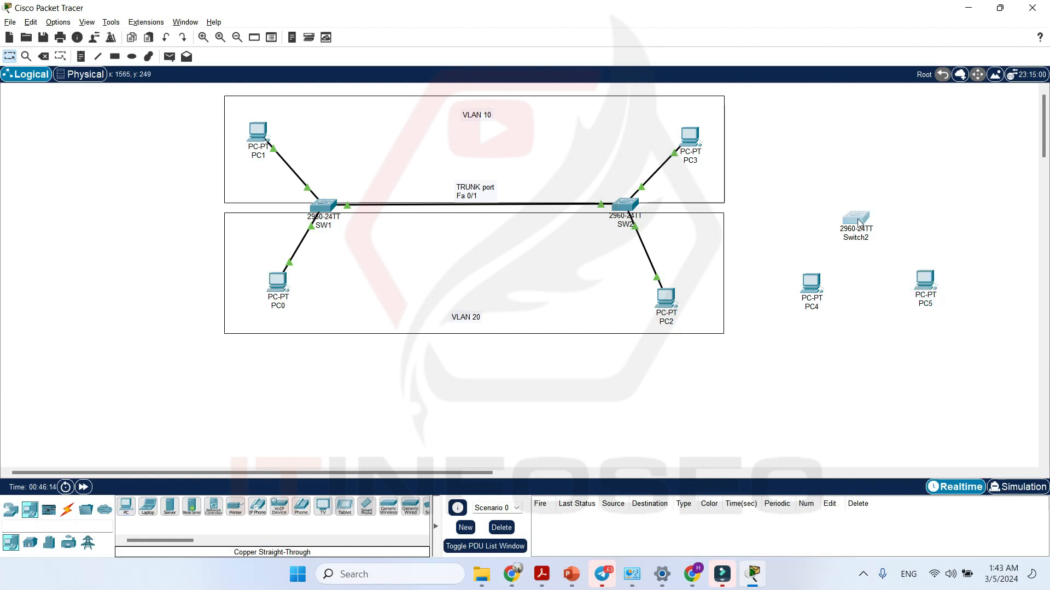
left_click_drag(856, 219, 863, 217)
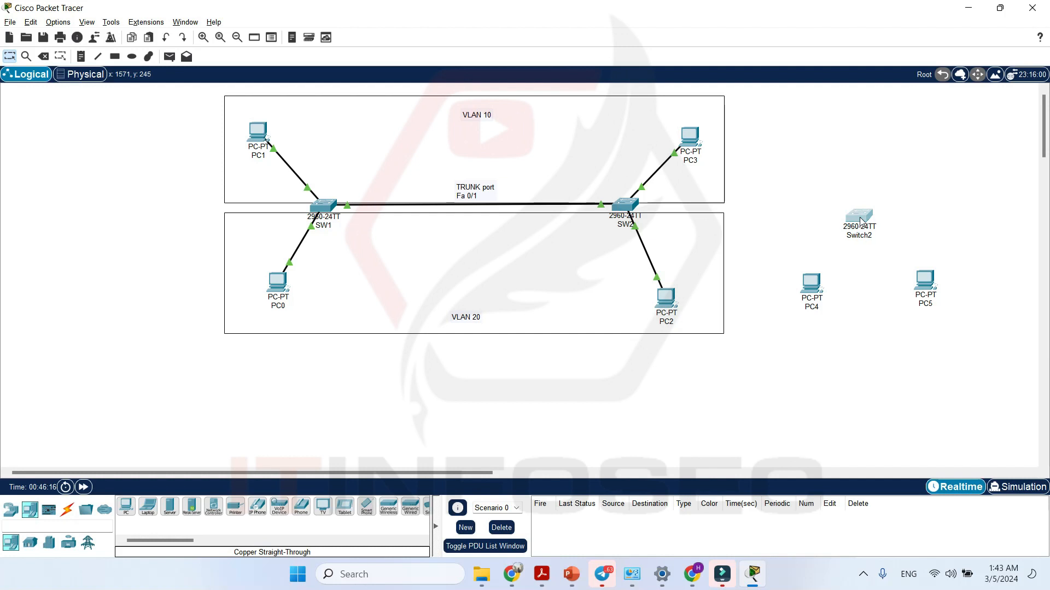
- Place a 2911 router above the new standalone switch, and switch to the PowerPoint slides
left_click(11, 510)
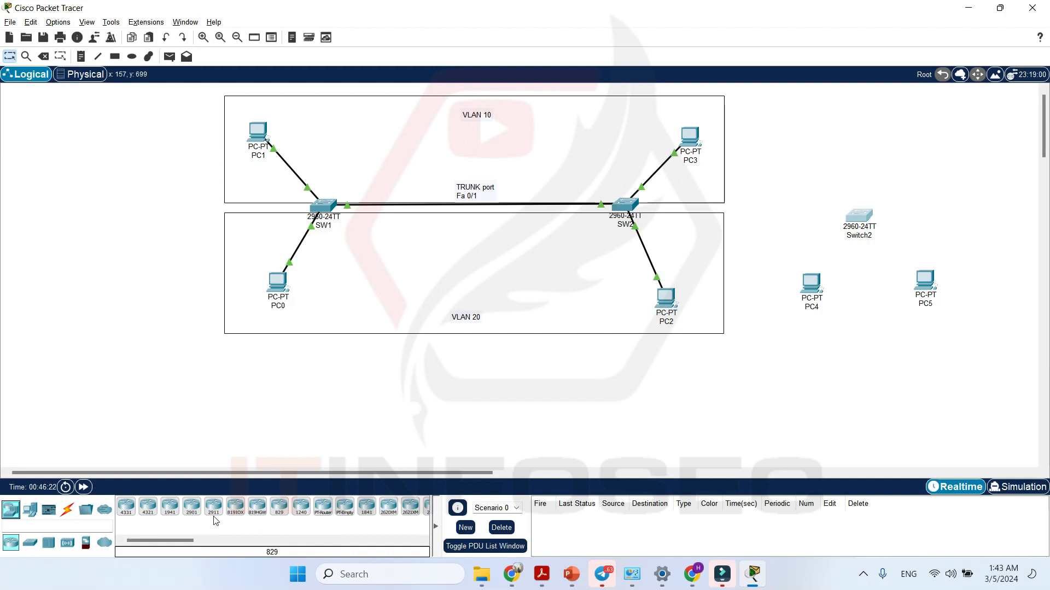
left_click_drag(213, 506, 870, 159)
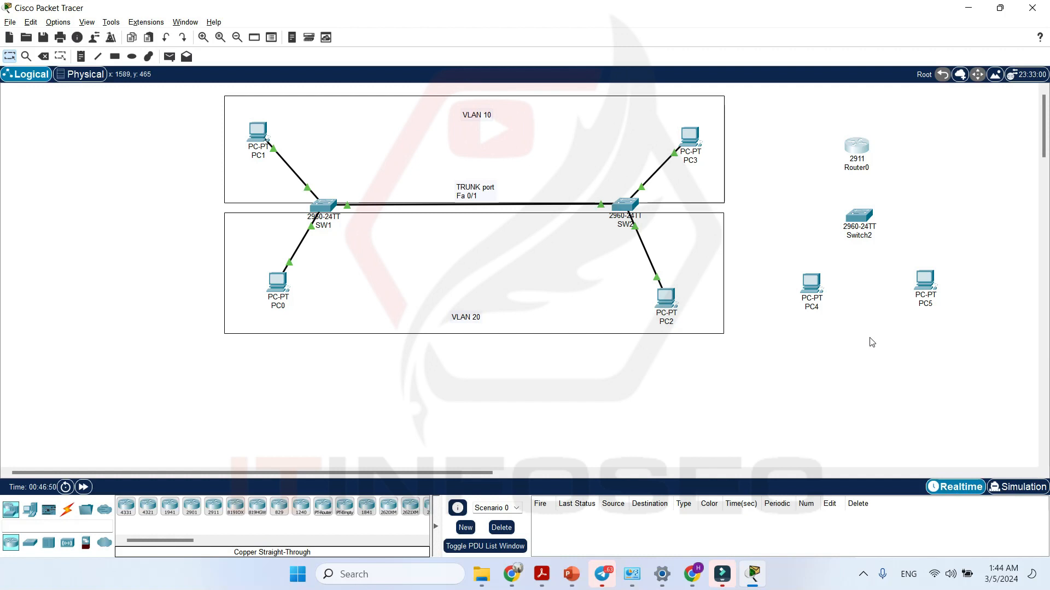
left_click(563, 572)
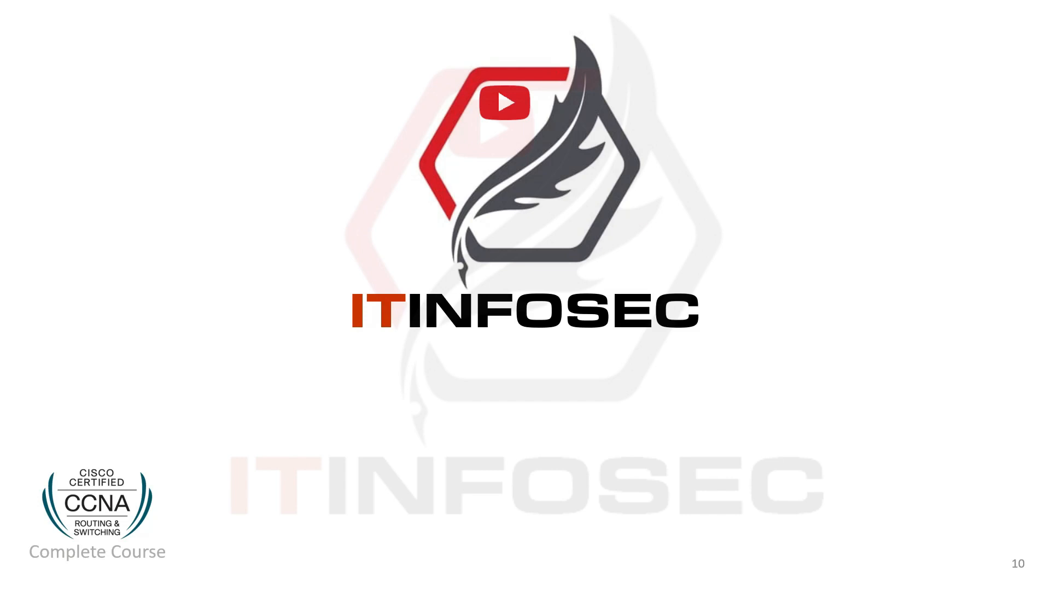